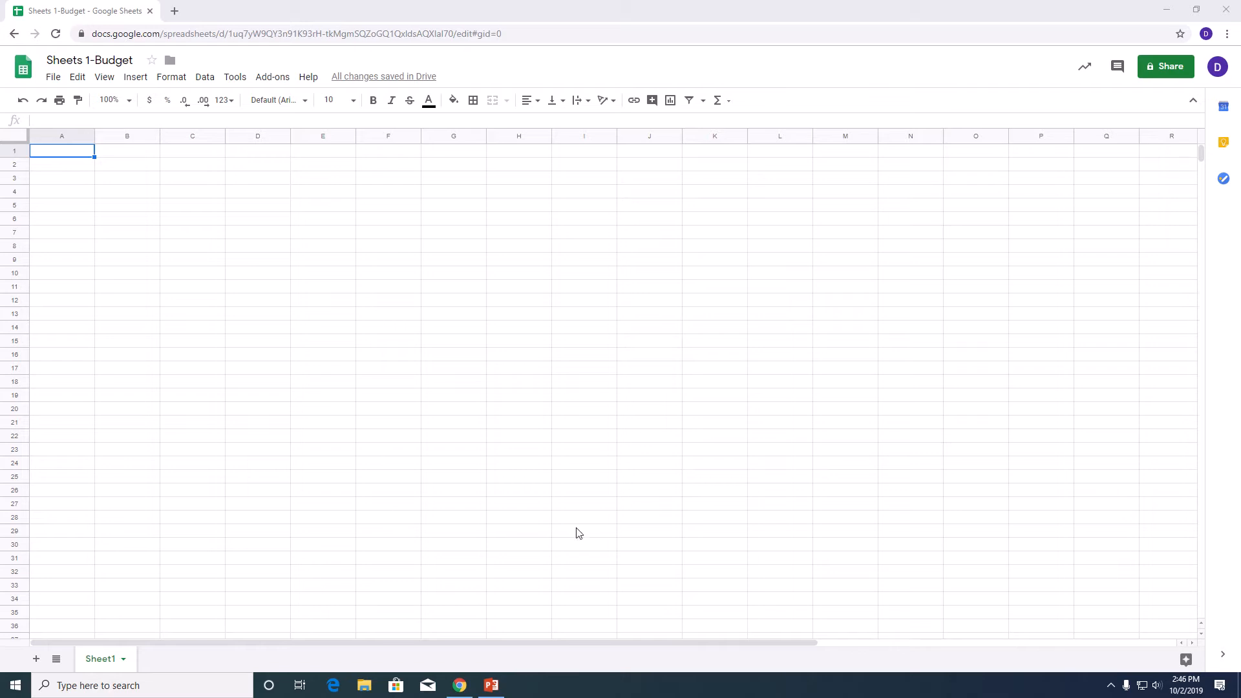
# Rename the sheet Sheet1 as Budget.
pyautogui.rightClick(107, 663)
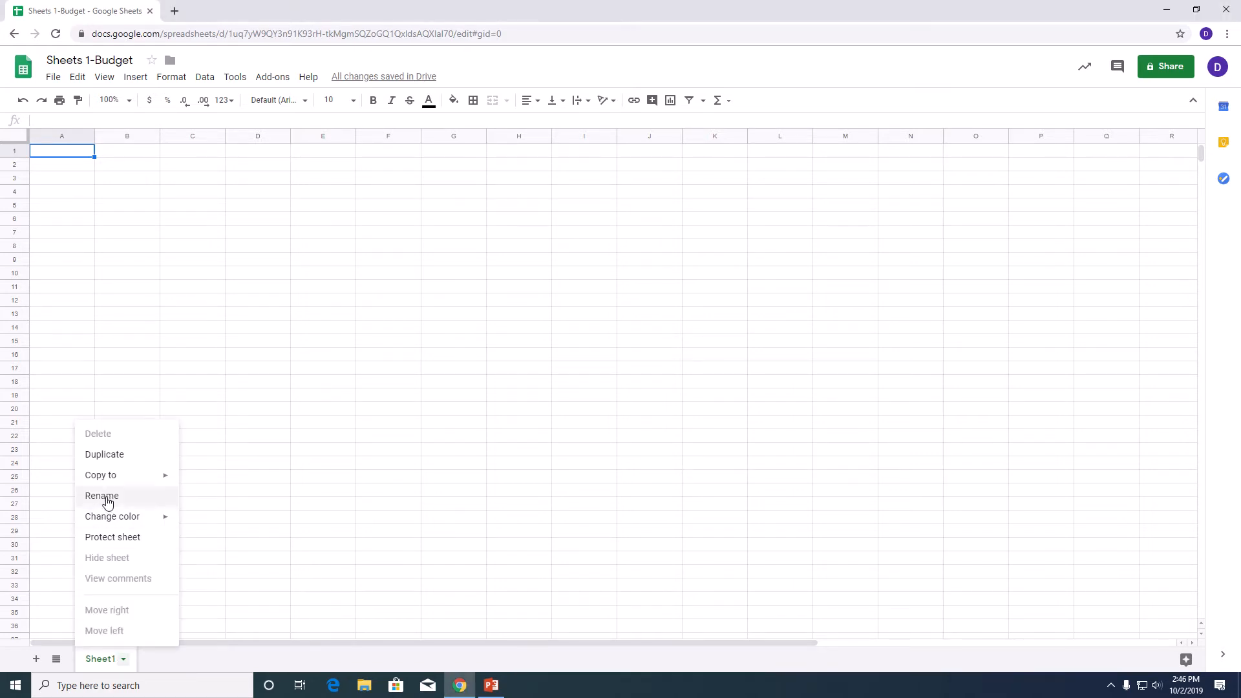
pyautogui.click(108, 496)
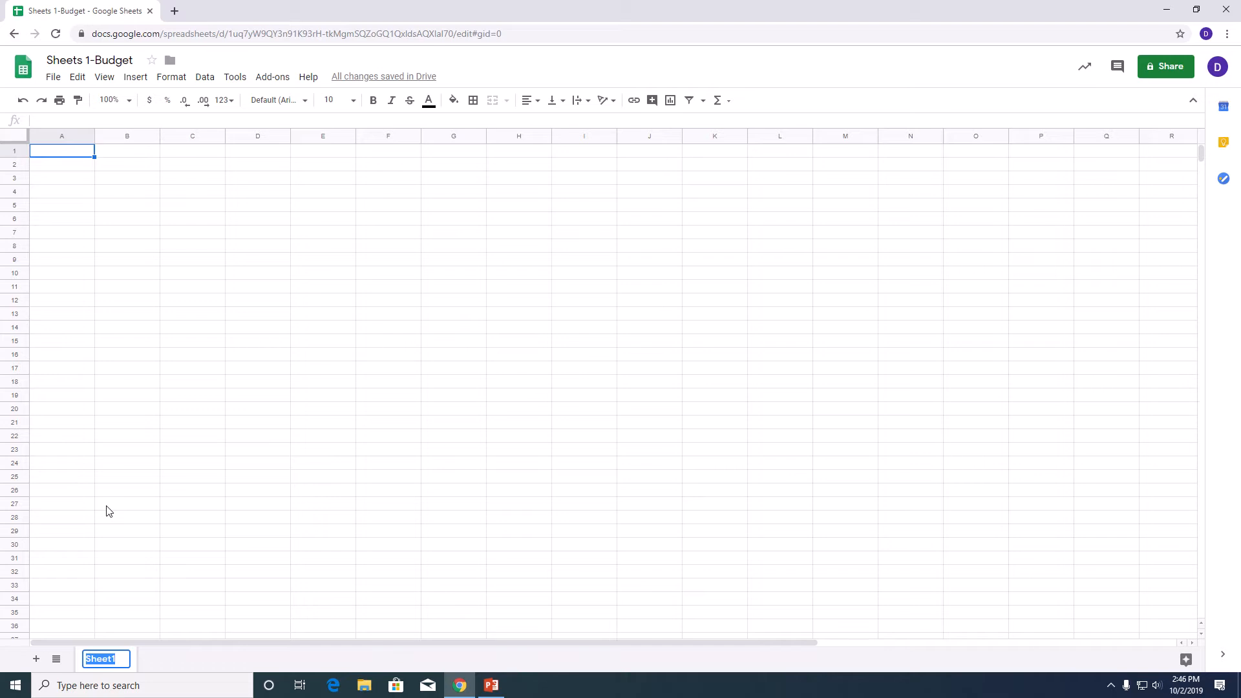
pyautogui.write('B')
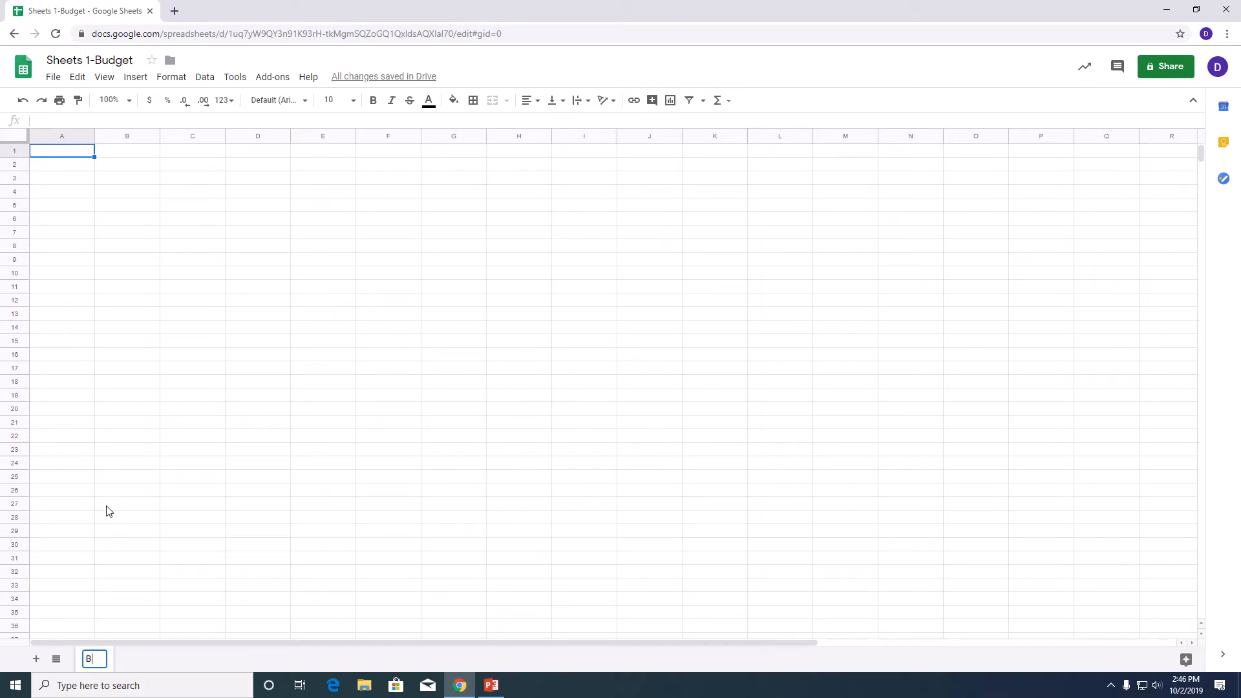
pyautogui.write('udget')
pyautogui.click(67, 156)
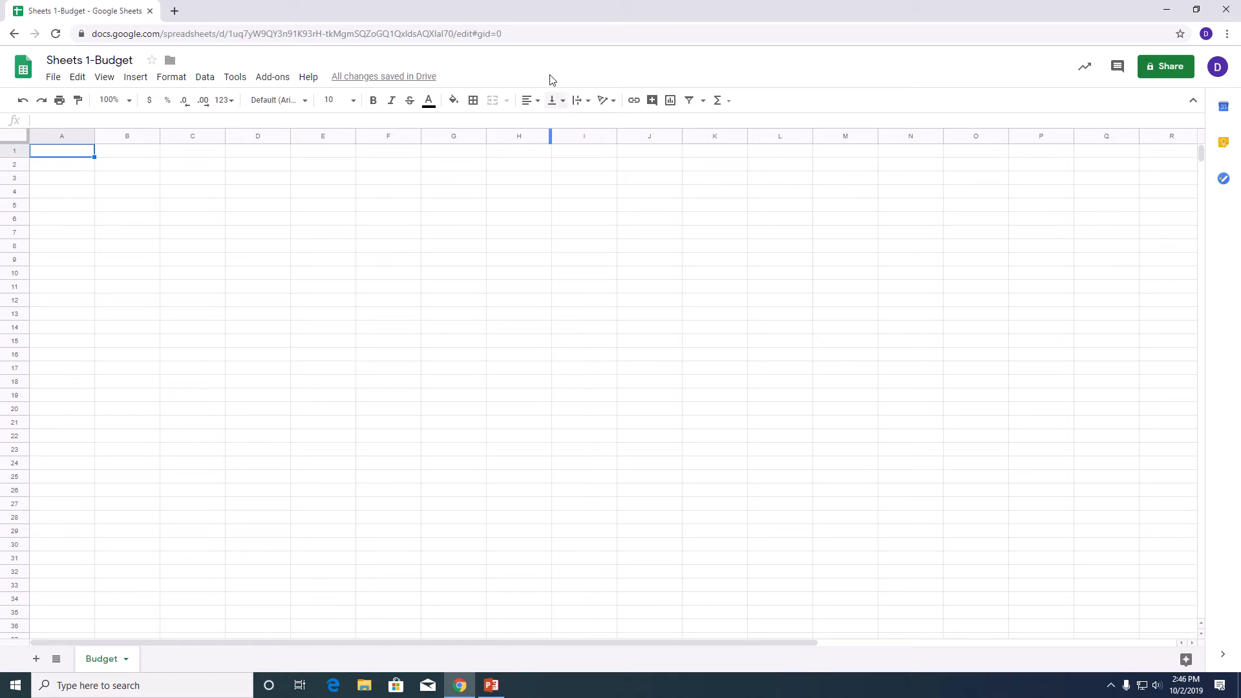
pyautogui.moveTo(560, 2)
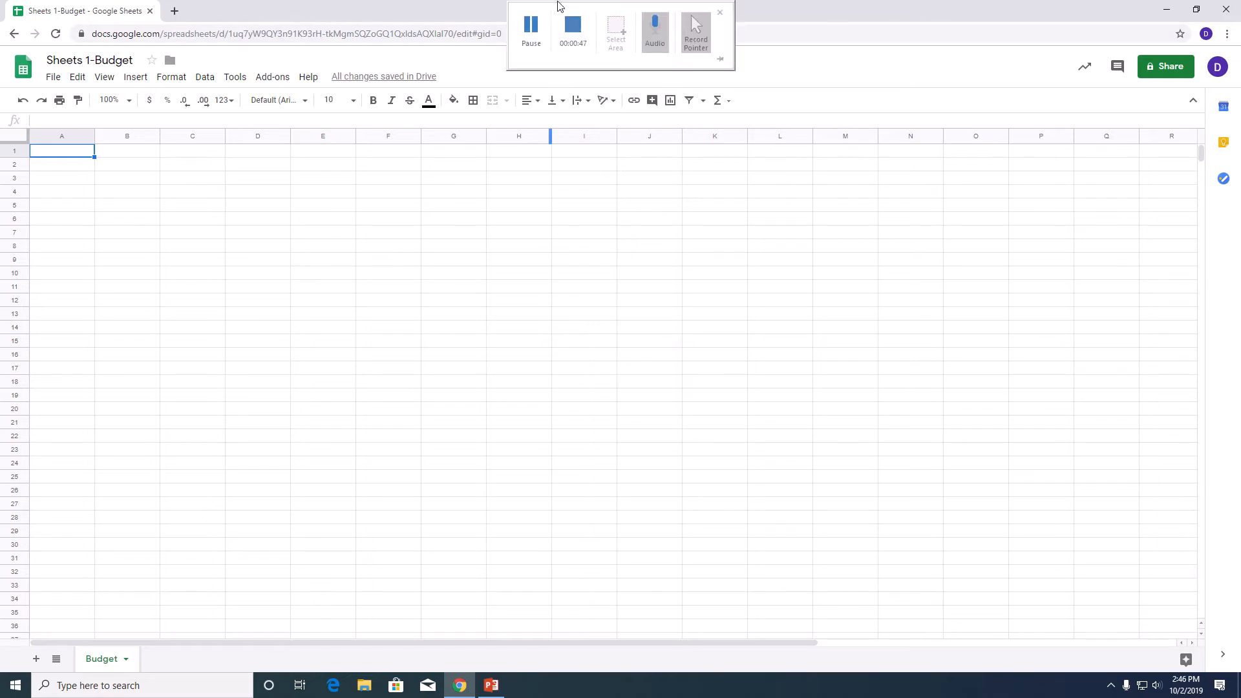
pyautogui.click(565, 24)
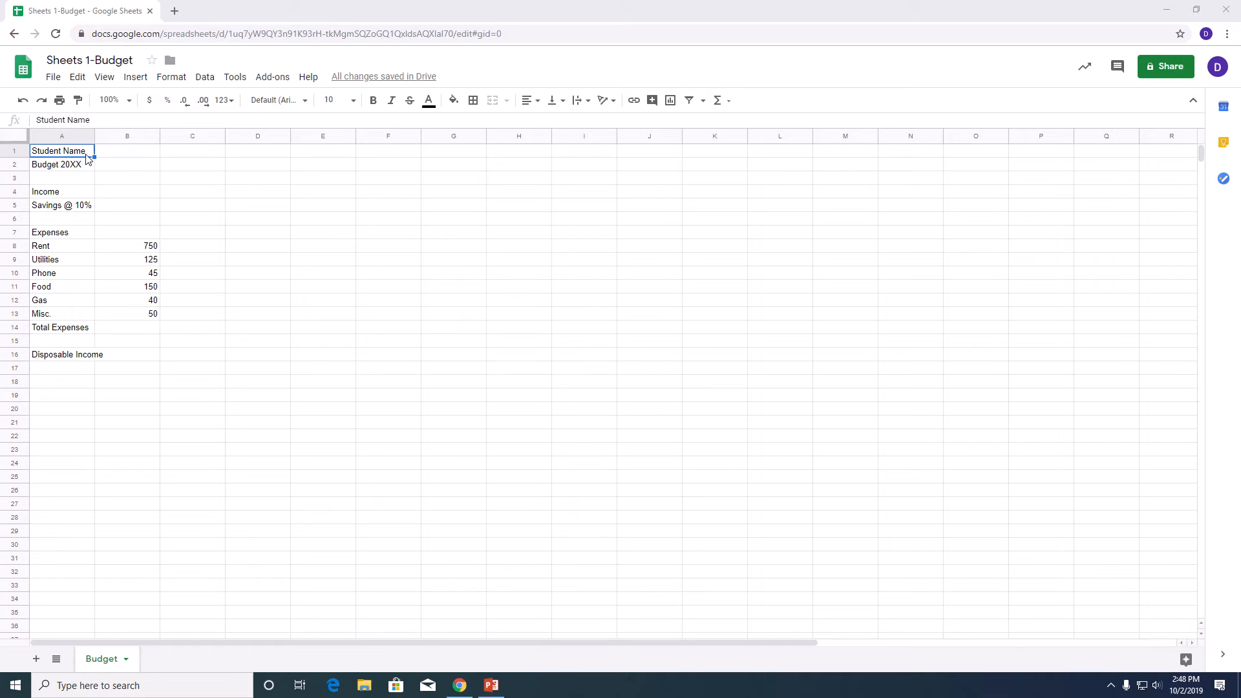
# Widen column A slightly so the Disposable Income label fits within it.
pyautogui.click(76, 167)
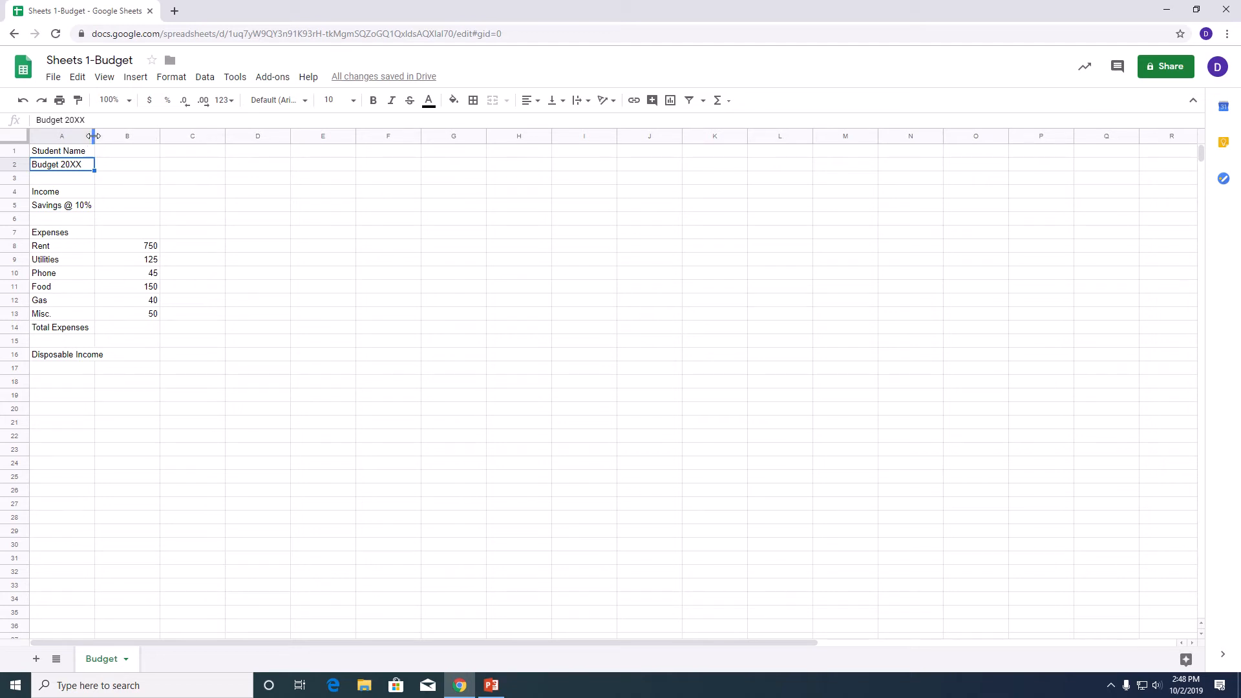
pyautogui.moveTo(94, 136); pyautogui.dragTo(106, 135)
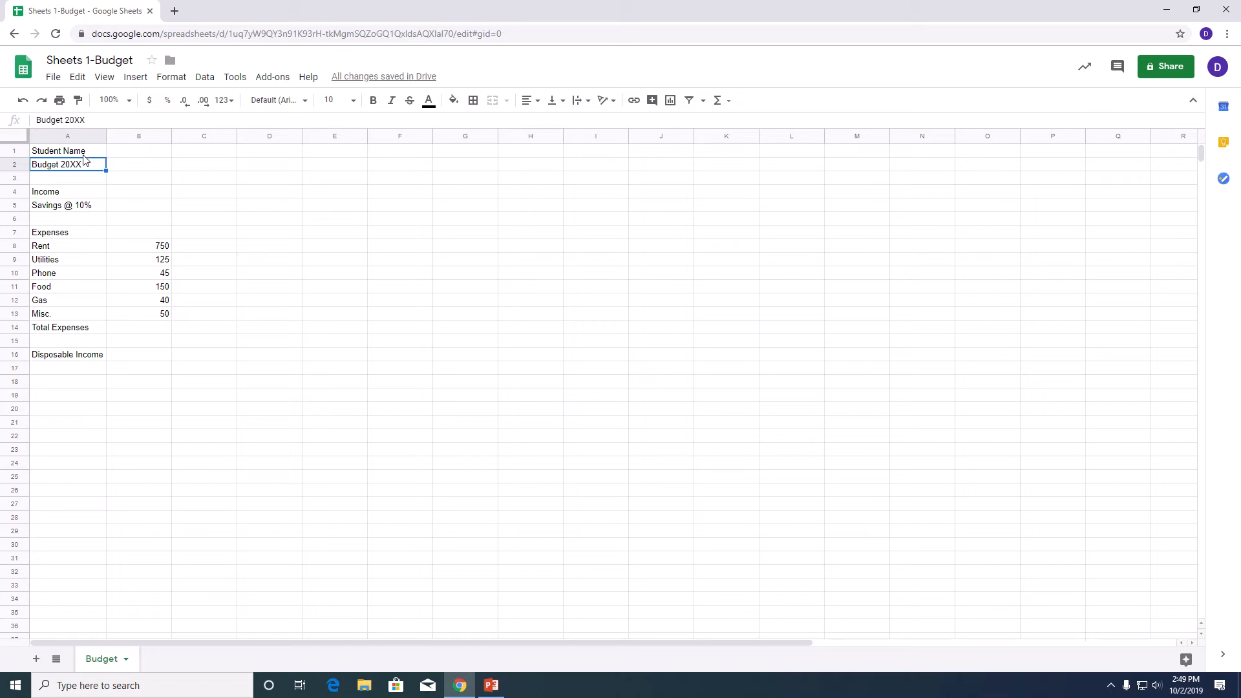
# Merge cells A1 and B1 so the Student Name title spans both columns.
pyautogui.moveTo(83, 153); pyautogui.dragTo(119, 153)
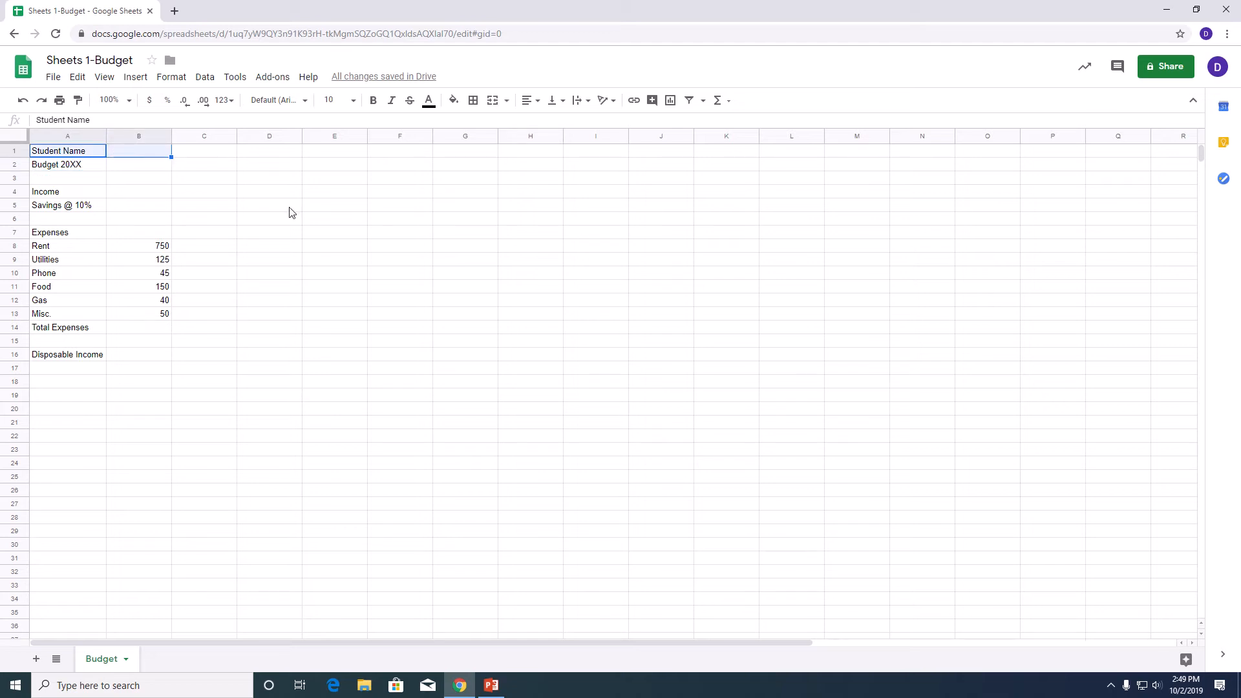
pyautogui.click(491, 105)
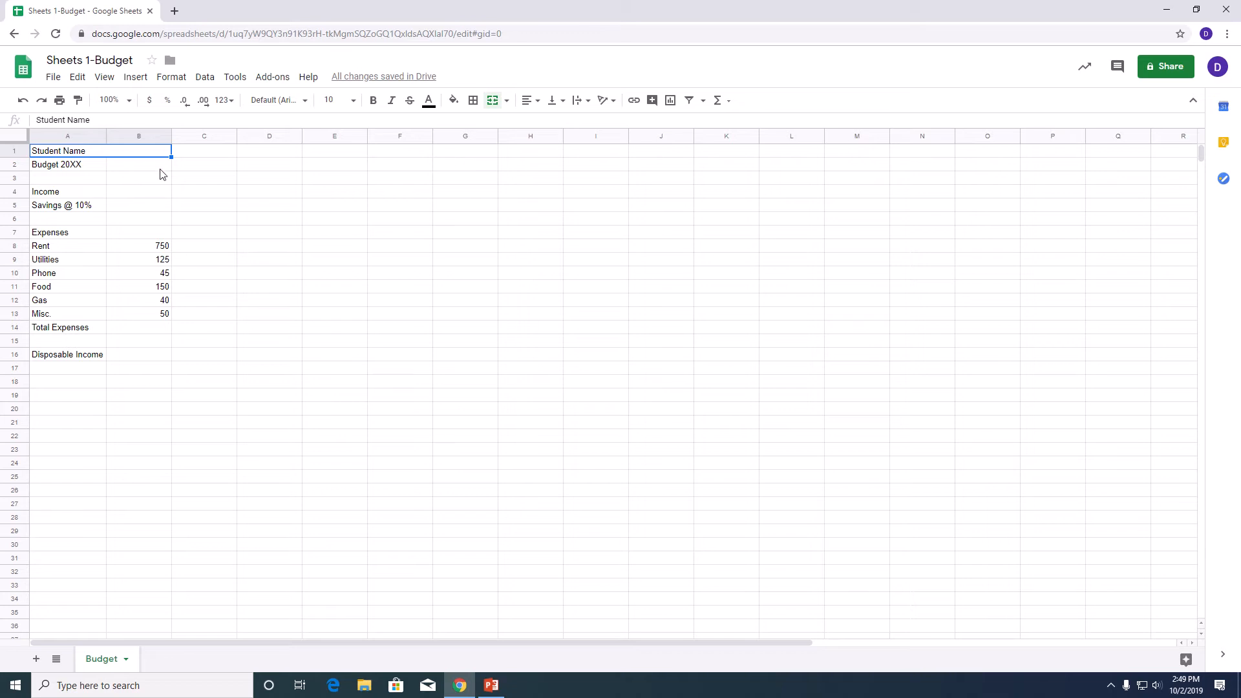
pyautogui.click(194, 196)
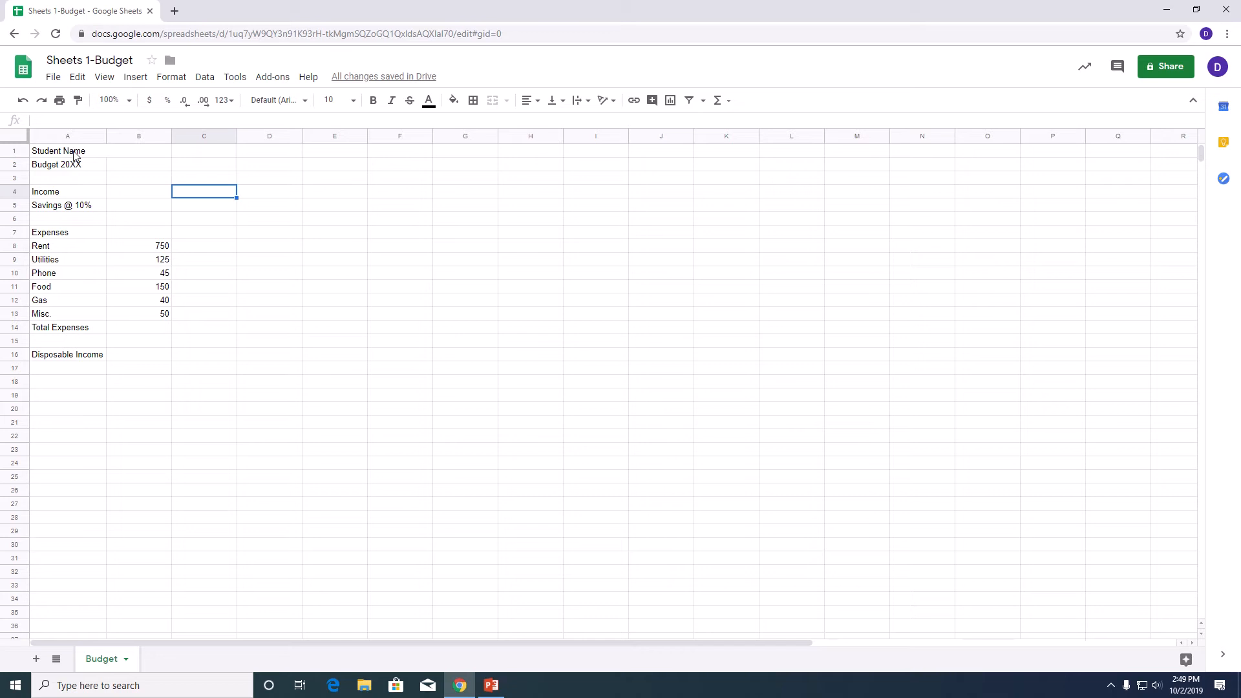
pyautogui.moveTo(73, 155); pyautogui.dragTo(147, 157)
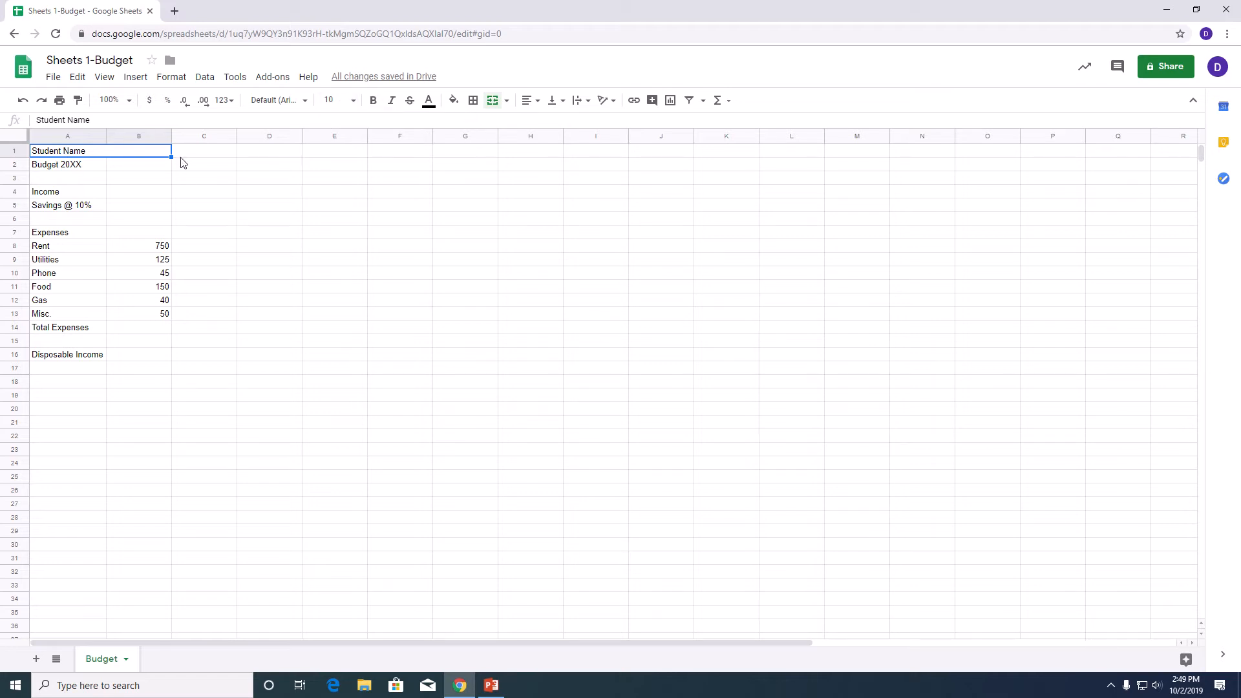
pyautogui.moveTo(534, 4)
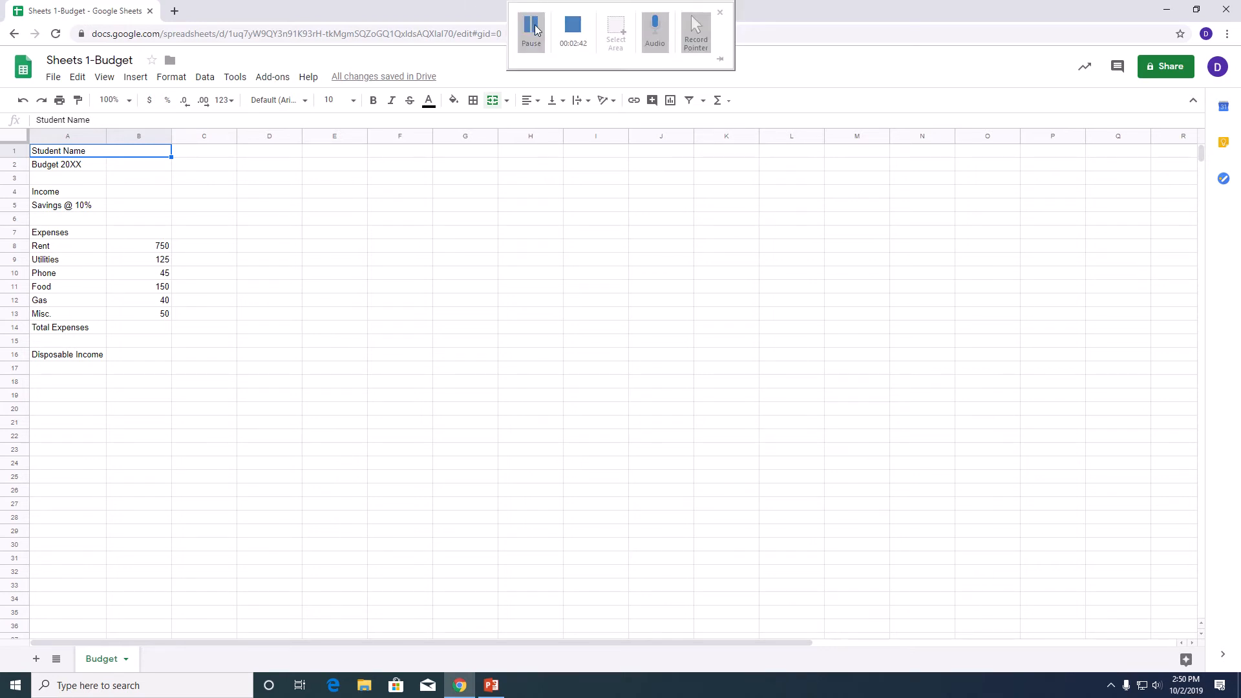
pyautogui.click(533, 28)
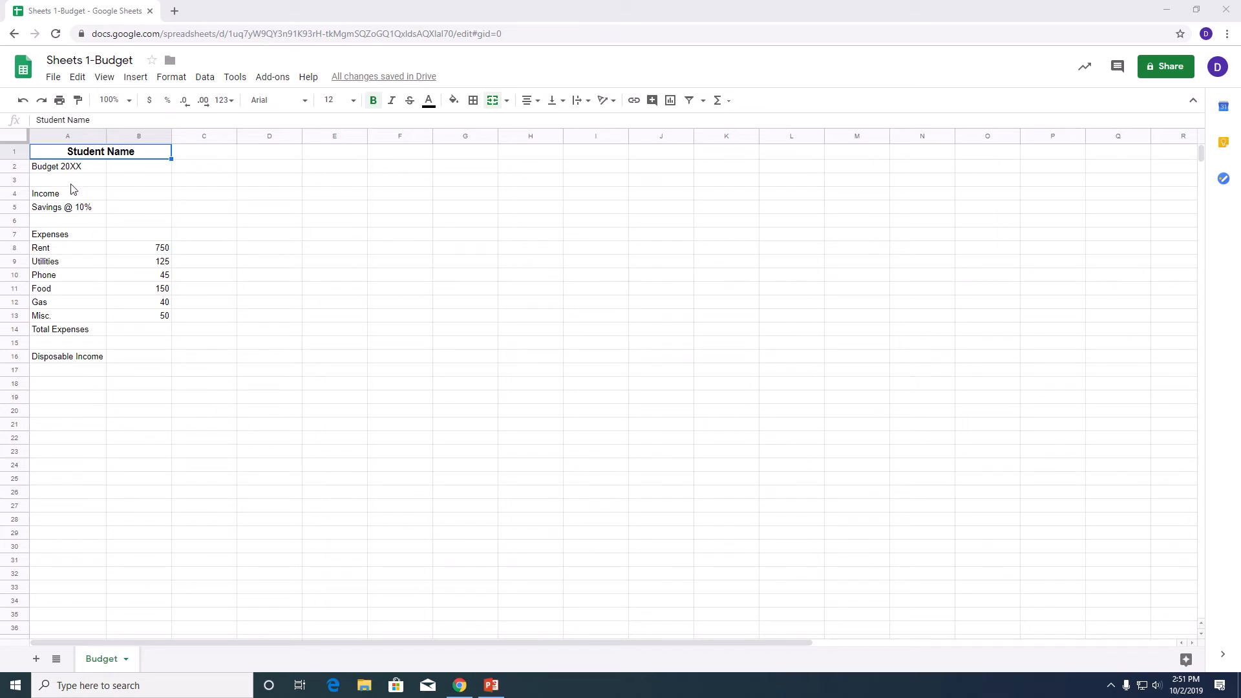
# Fill the merged Student Name title cell with a medium green background.
pyautogui.click(61, 152)
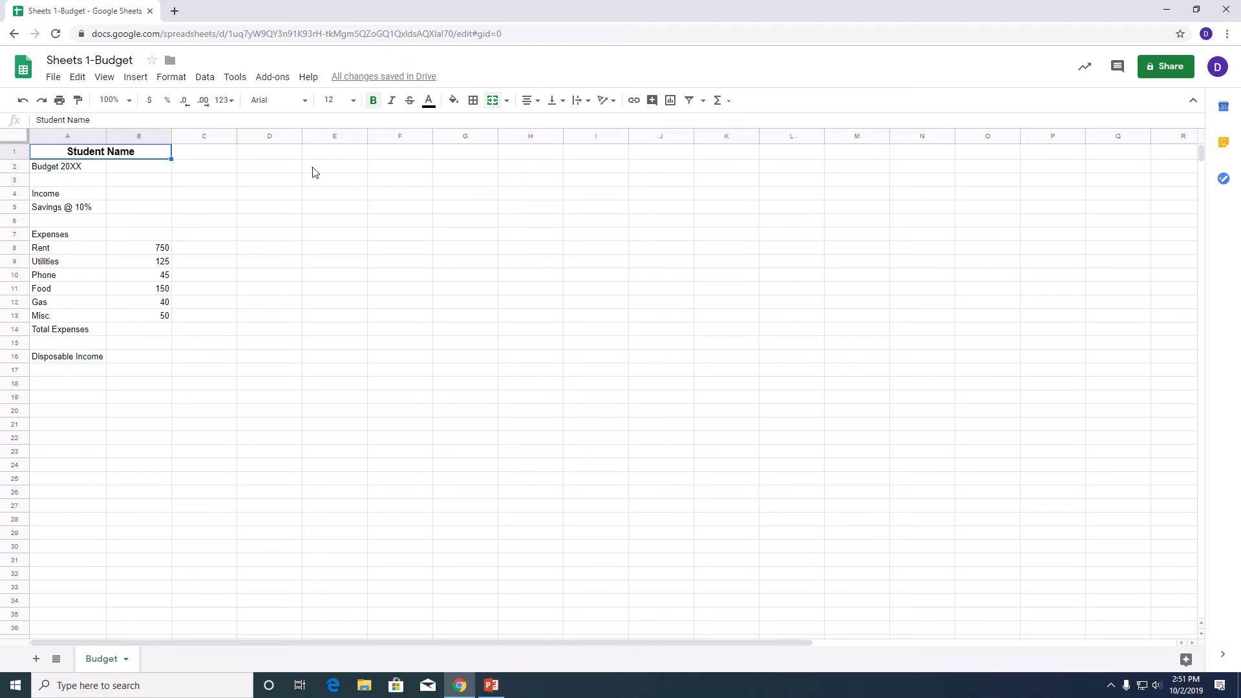
pyautogui.click(461, 104)
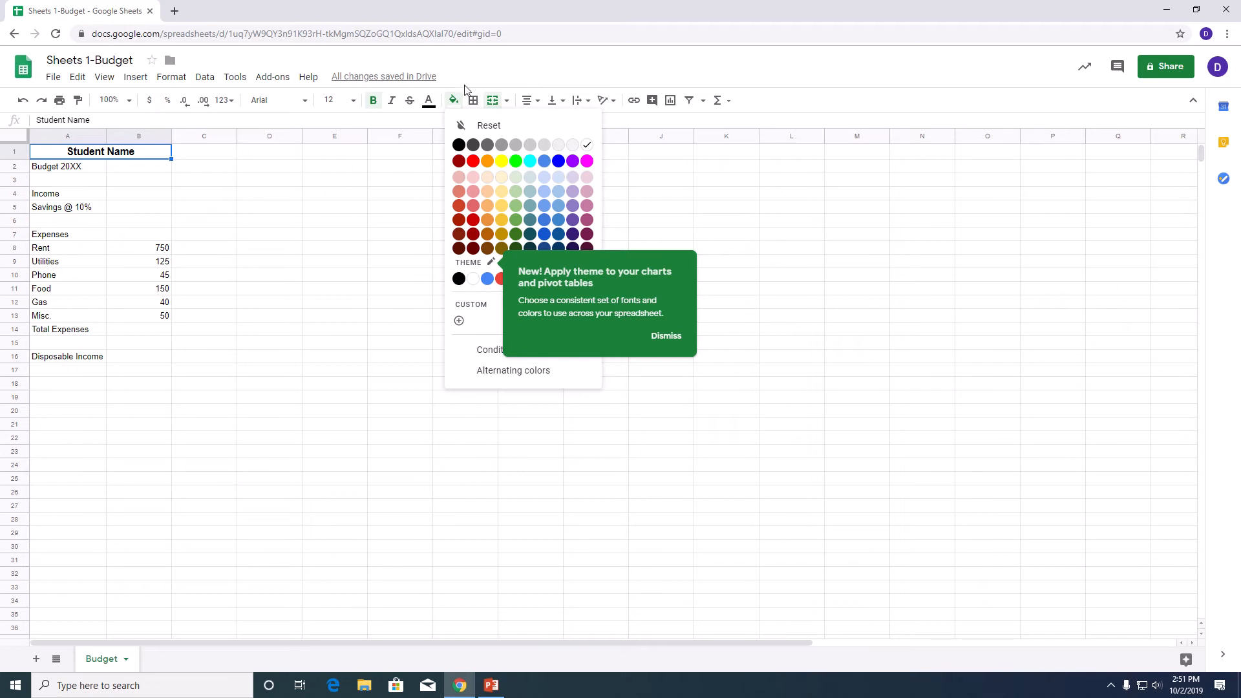
pyautogui.click(668, 336)
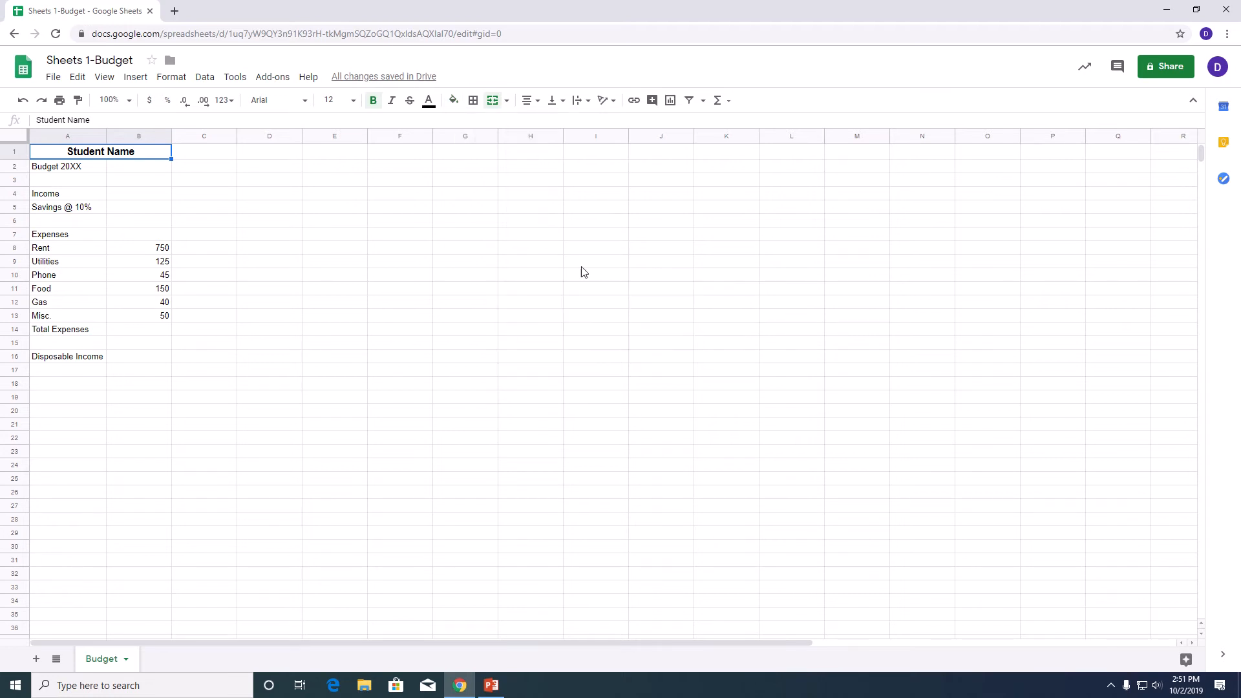
pyautogui.click(456, 103)
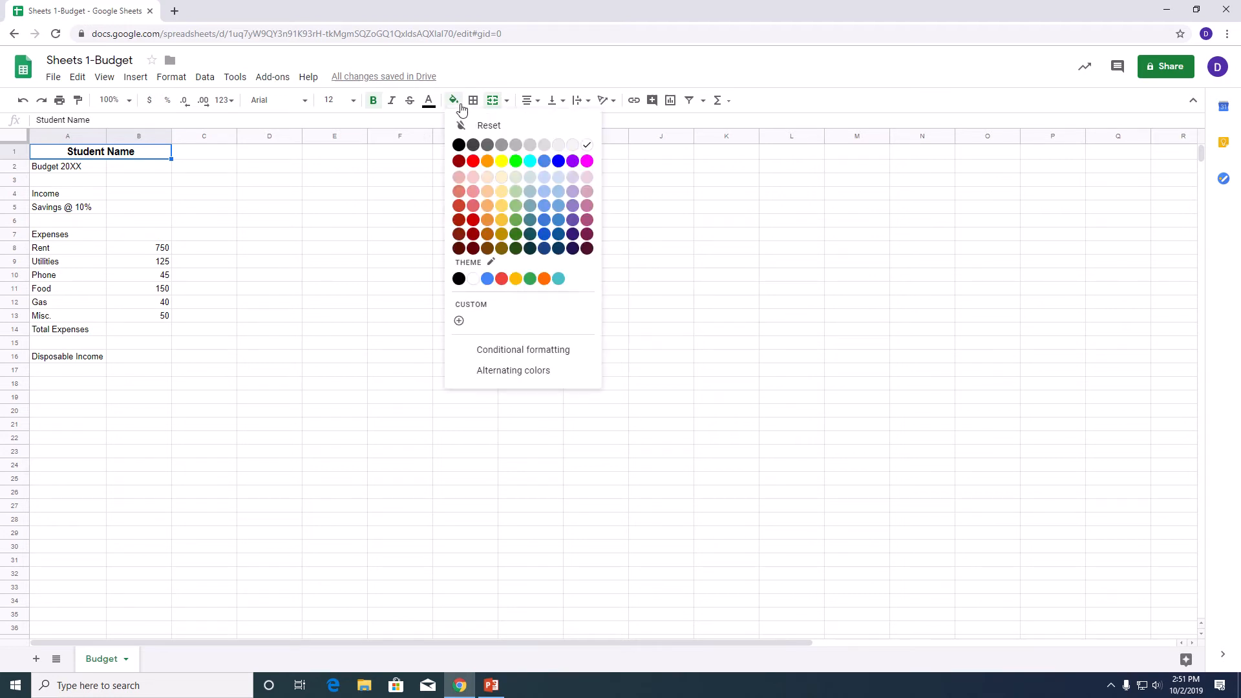
pyautogui.click(516, 220)
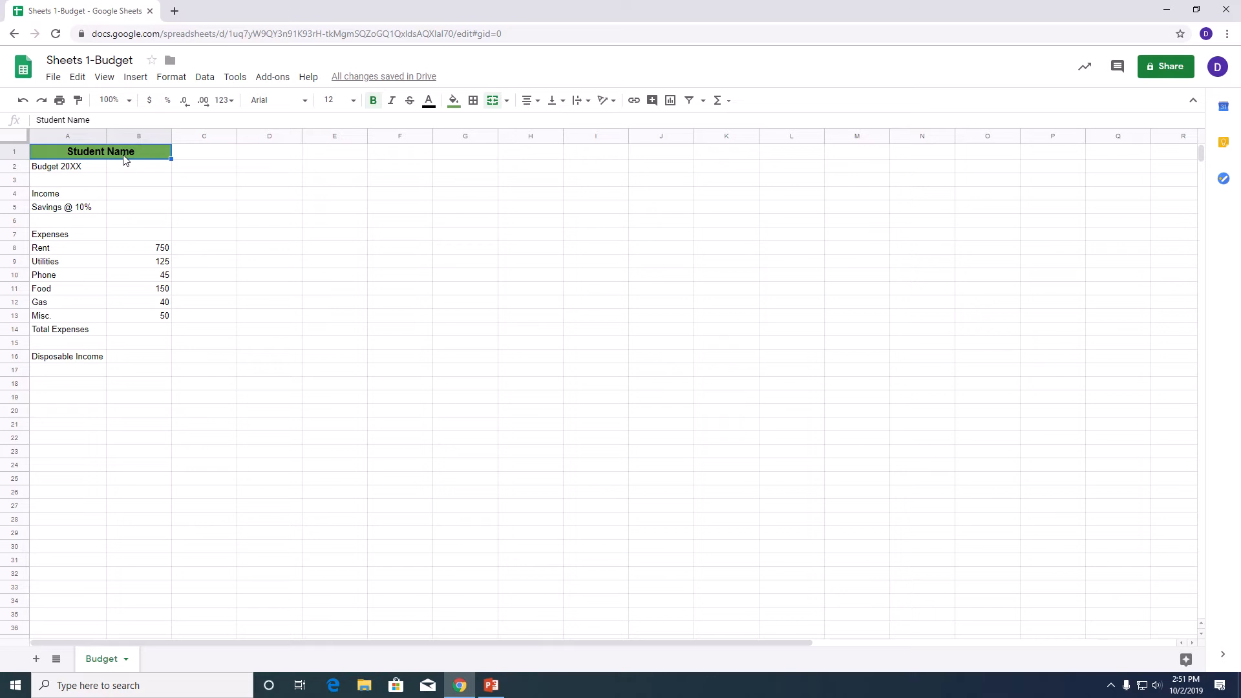
# Set the text color of the Student Name title to white.
pyautogui.click(433, 104)
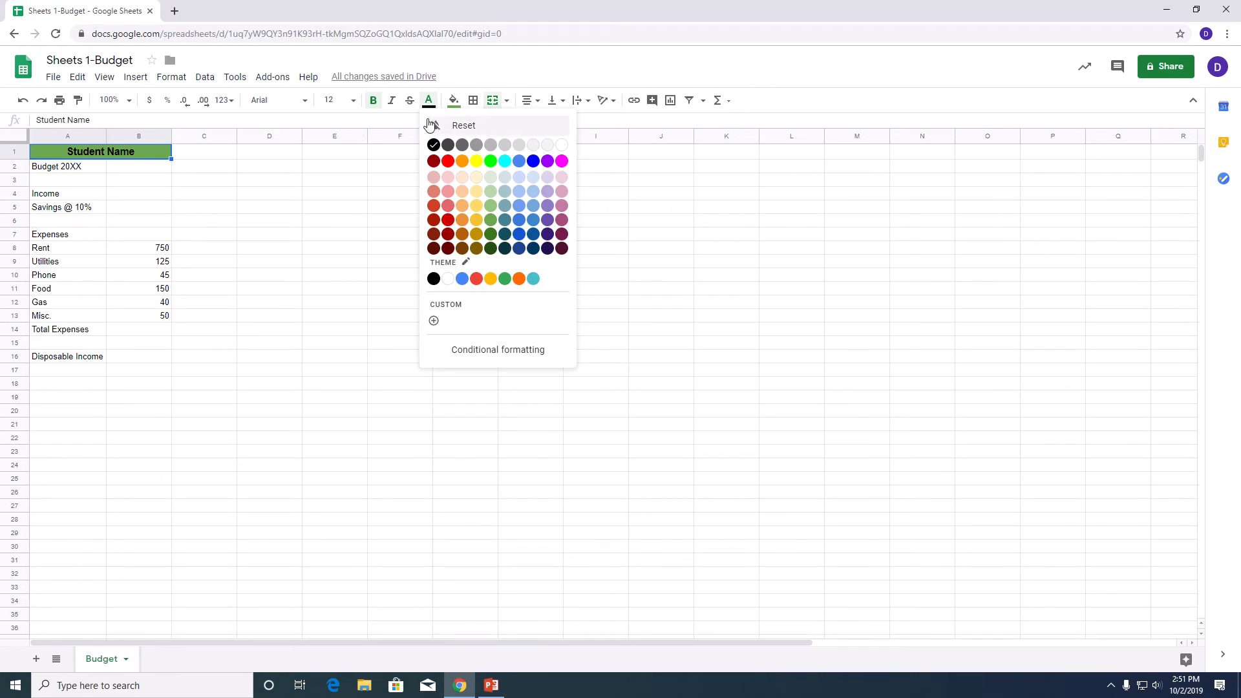
pyautogui.click(562, 145)
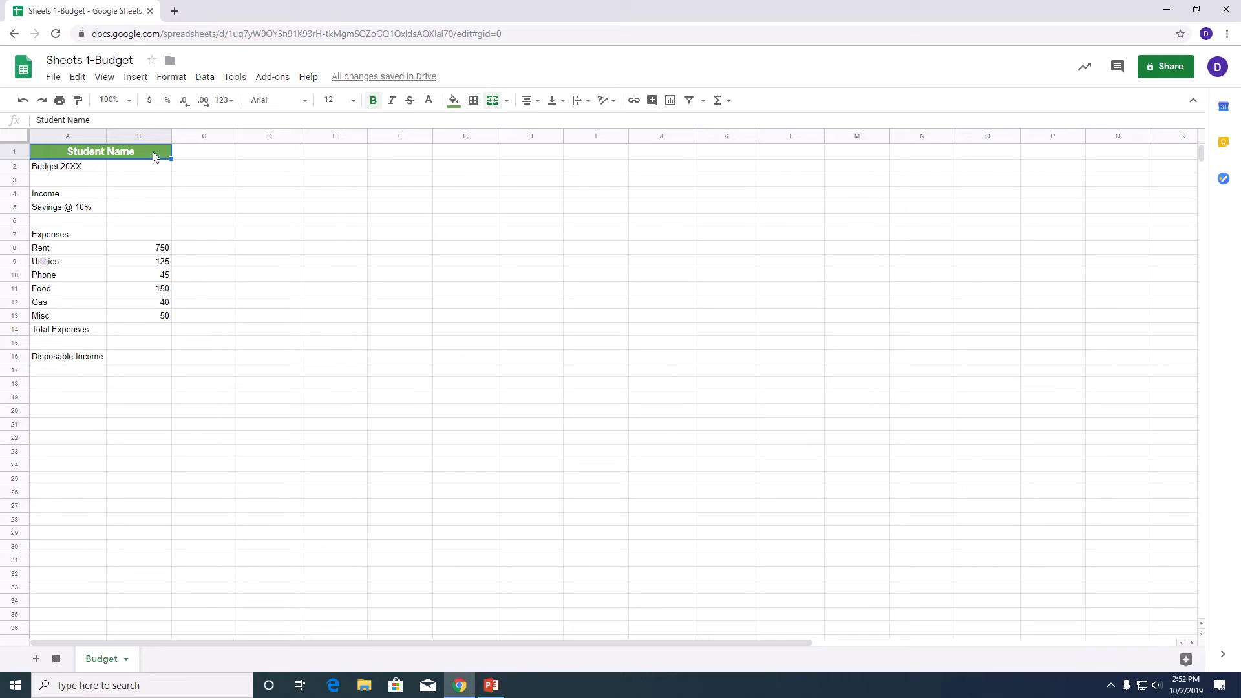
pyautogui.click(192, 171)
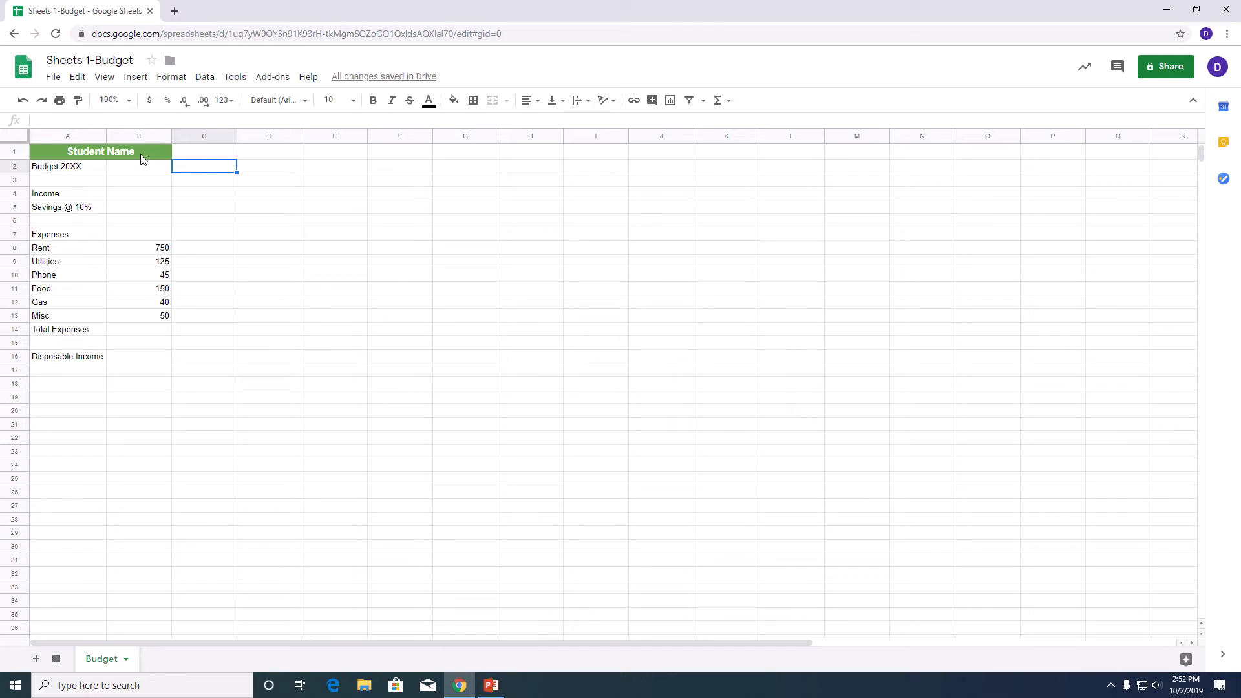
pyautogui.click(101, 154)
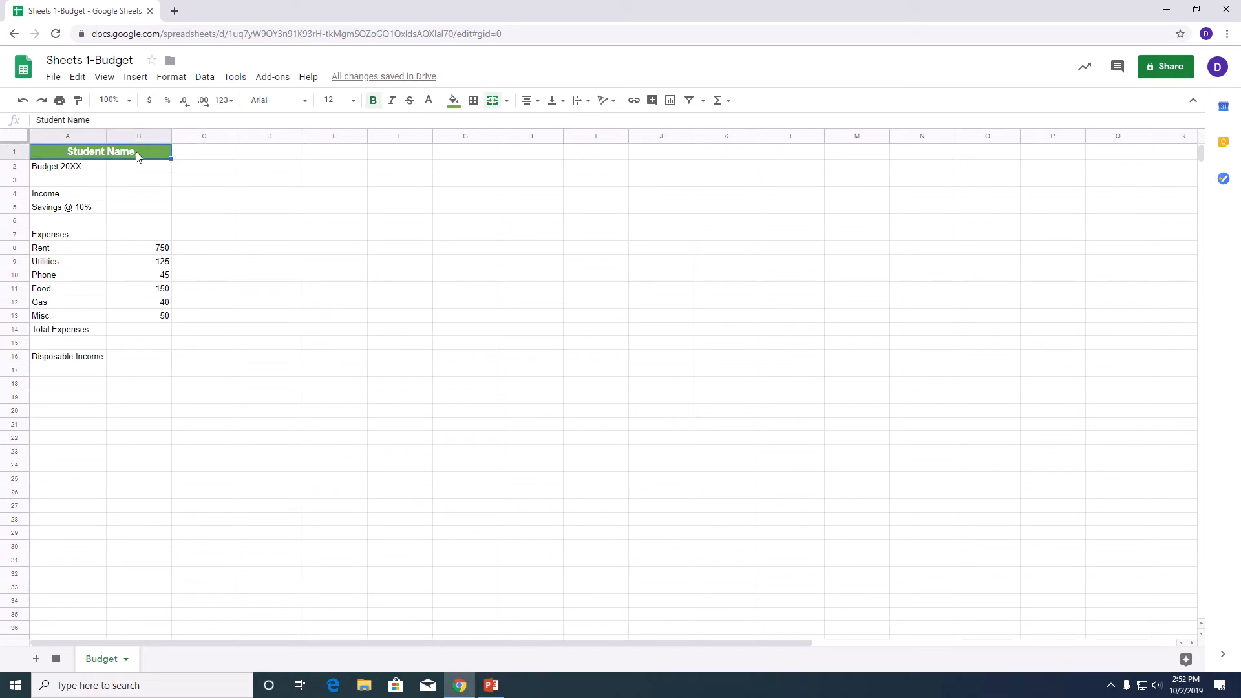
pyautogui.click(73, 180)
pyautogui.click(70, 170)
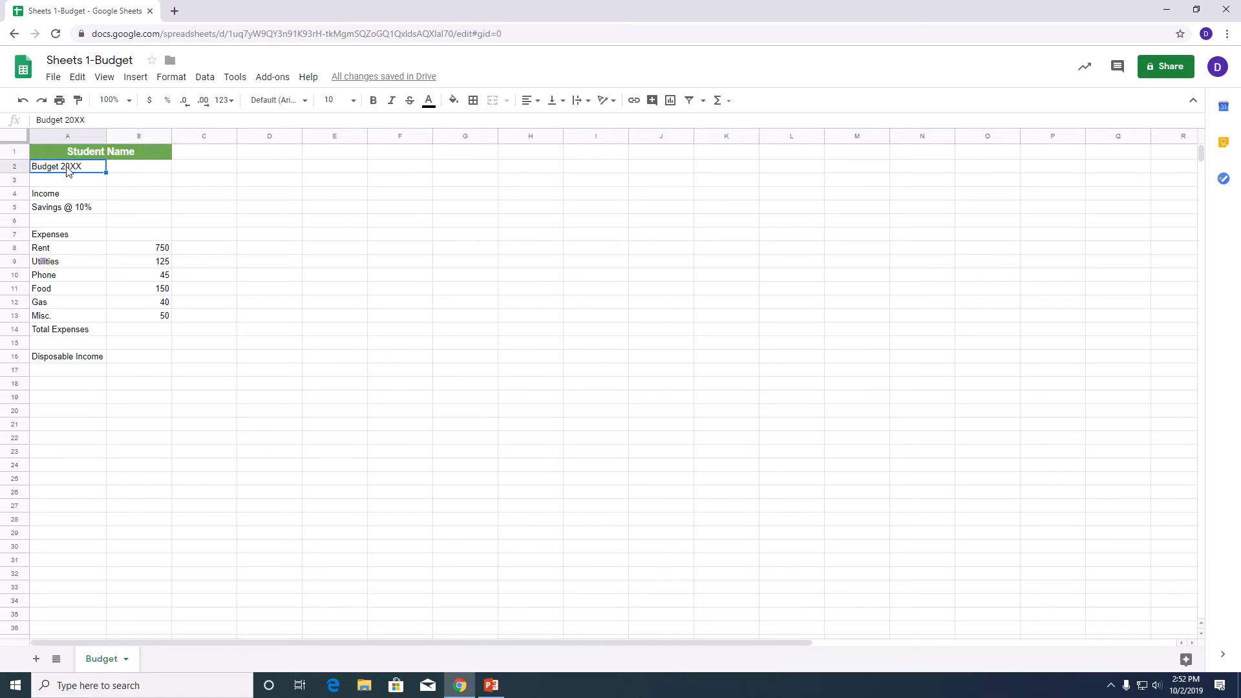
pyautogui.click(127, 167)
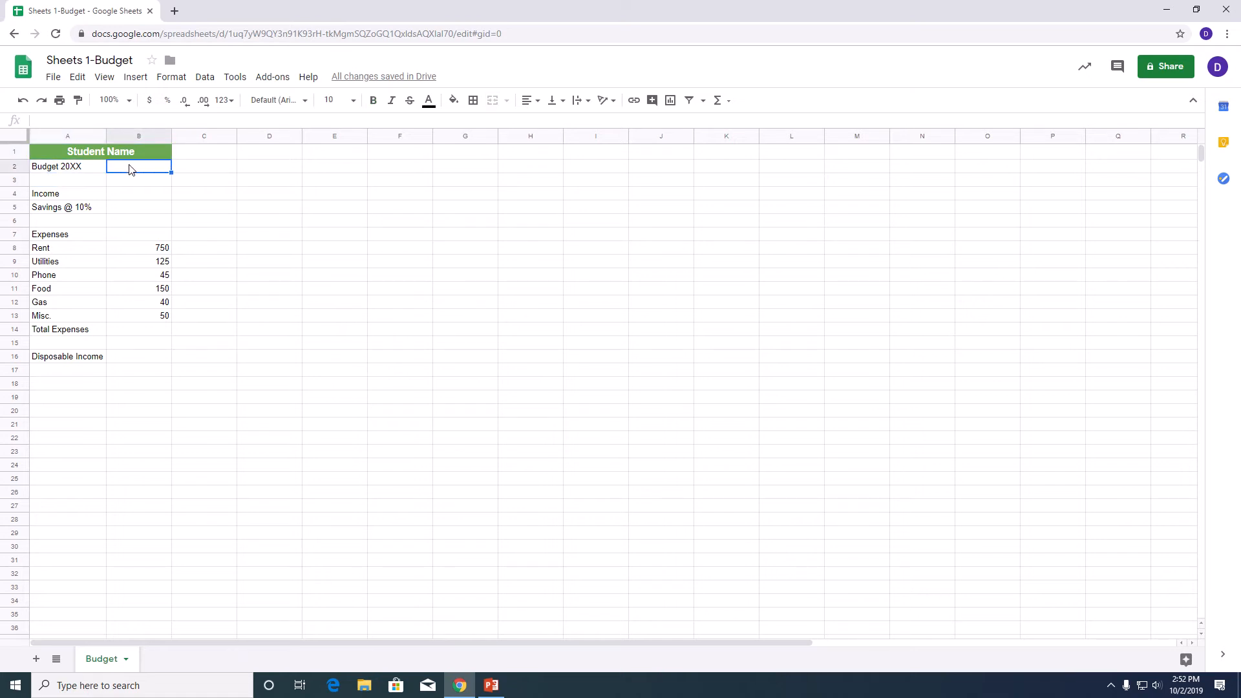
pyautogui.click(91, 171)
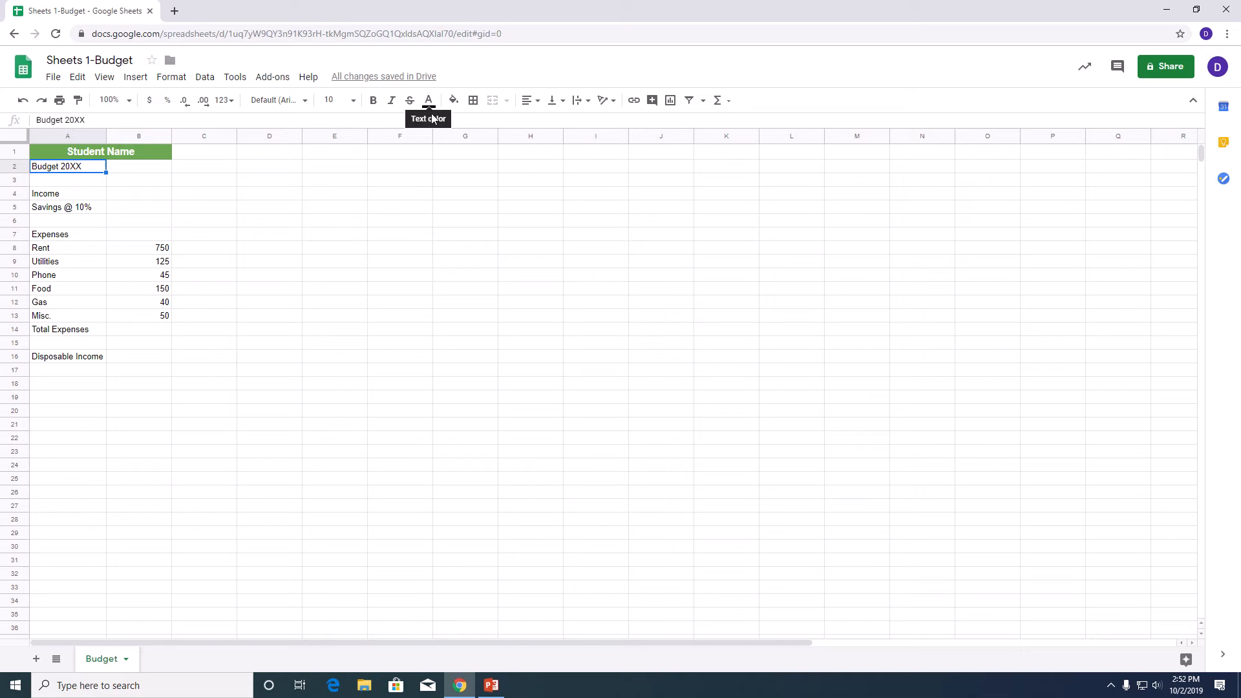
pyautogui.moveTo(524, 5)
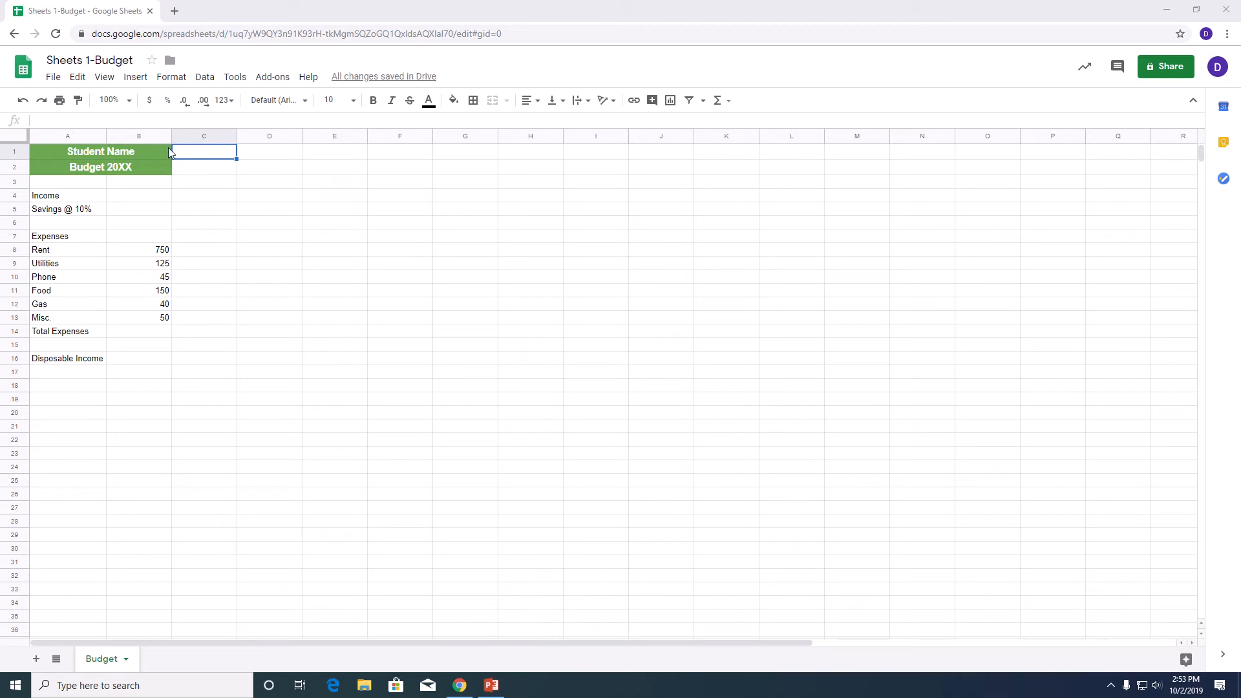
pyautogui.click(153, 153)
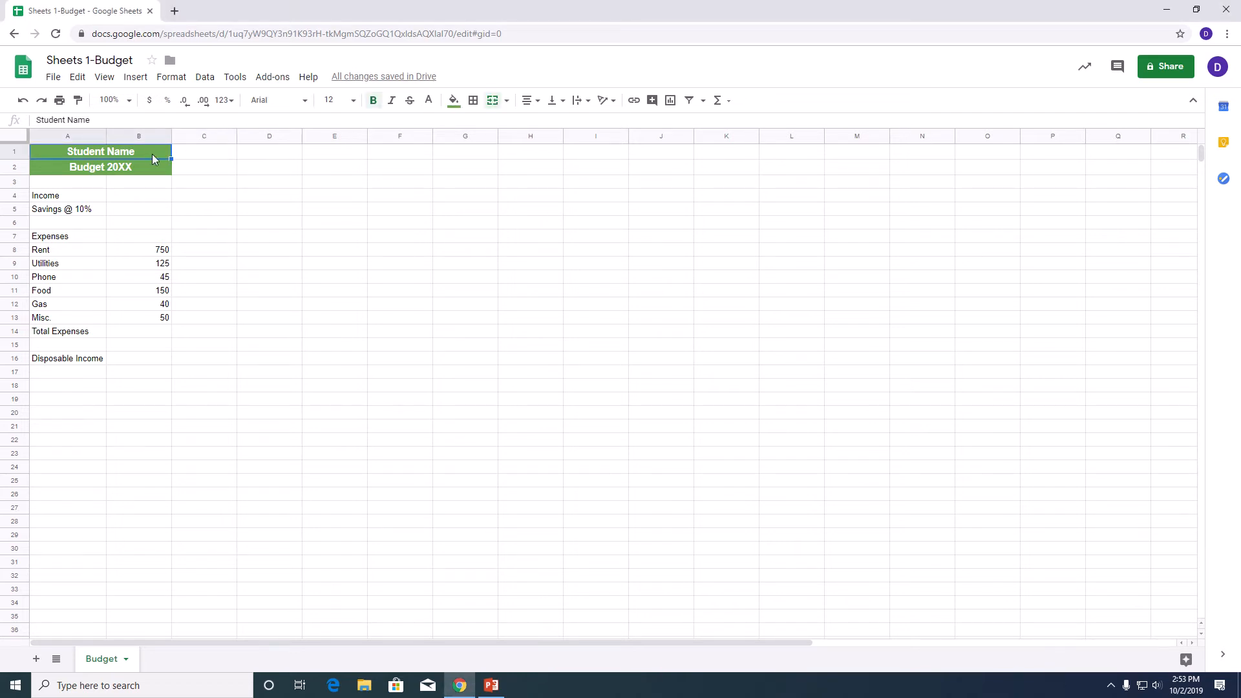
pyautogui.moveTo(155, 158); pyautogui.dragTo(156, 167)
pyautogui.click(189, 166)
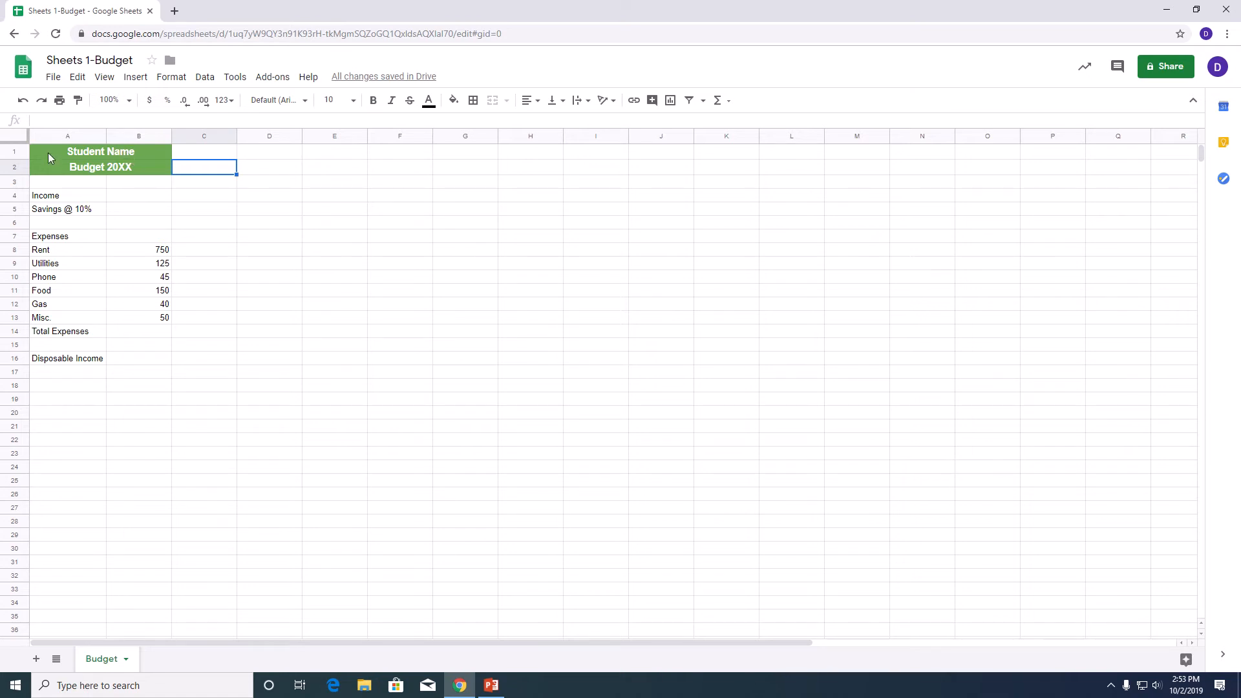
pyautogui.moveTo(51, 148); pyautogui.dragTo(126, 360)
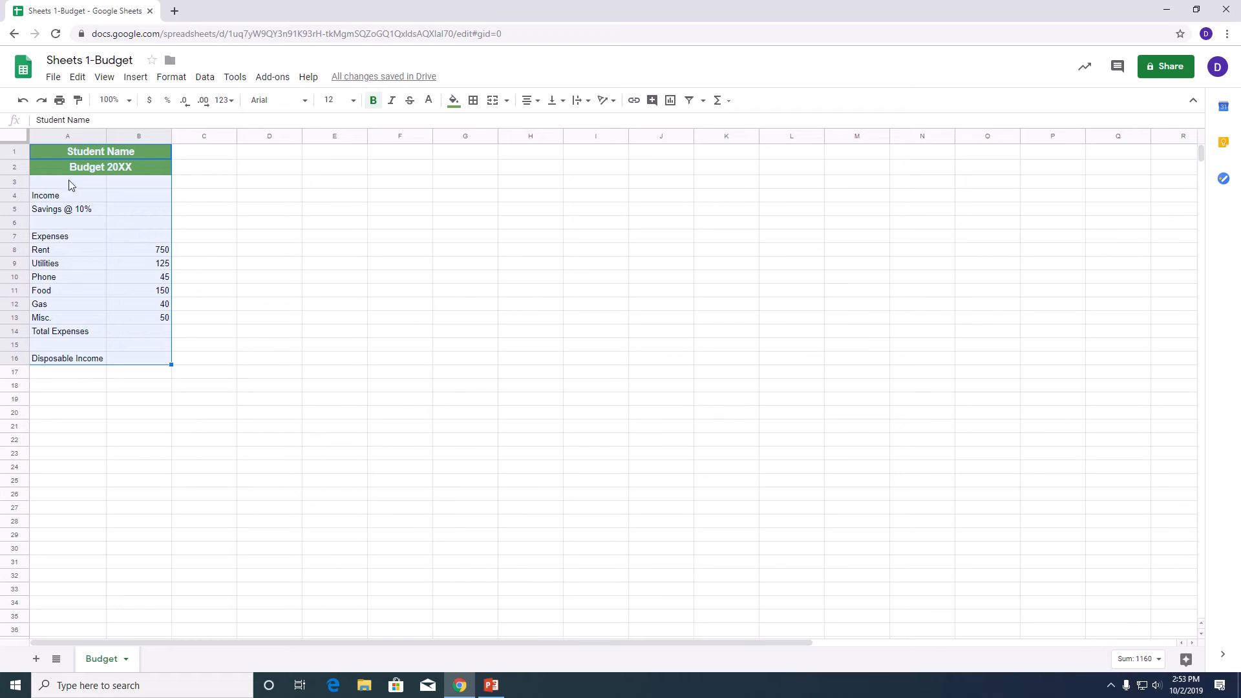
# Make the Income, Savings @ 10% and Disposable Income labels in A4, A5 and A16 bold.
pyautogui.click(71, 197)
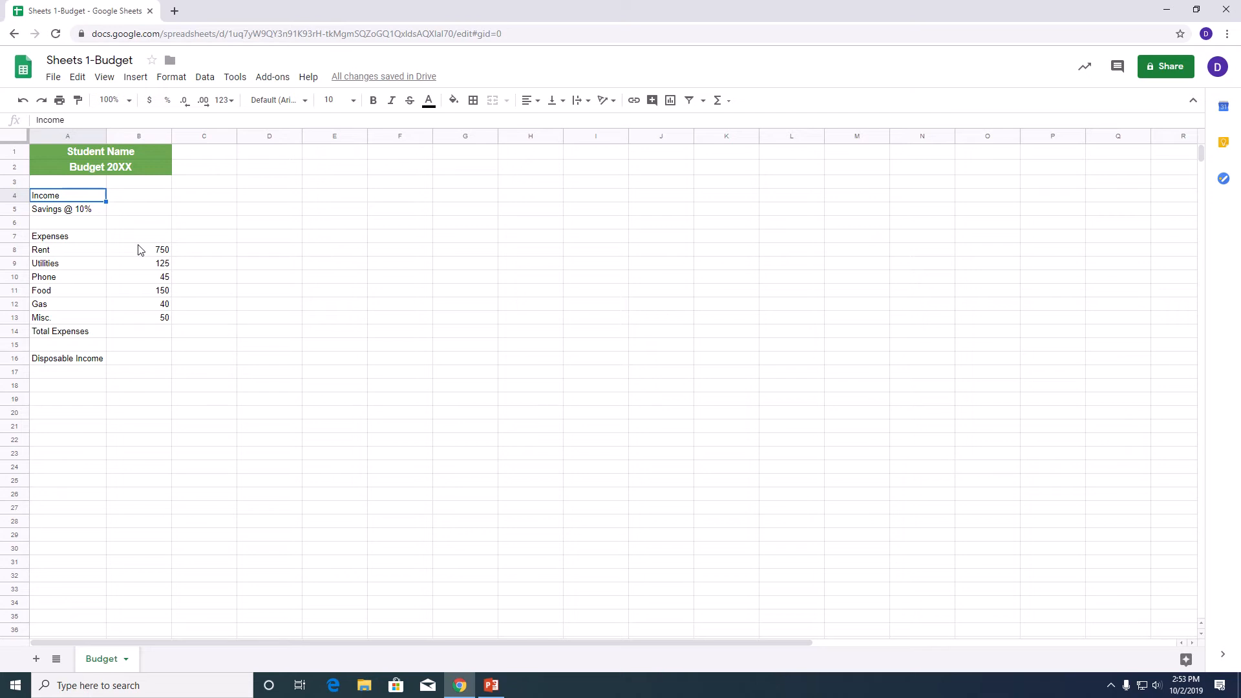
pyautogui.keyDown('ctrl'); pyautogui.click(89, 212); pyautogui.keyUp('ctrl')
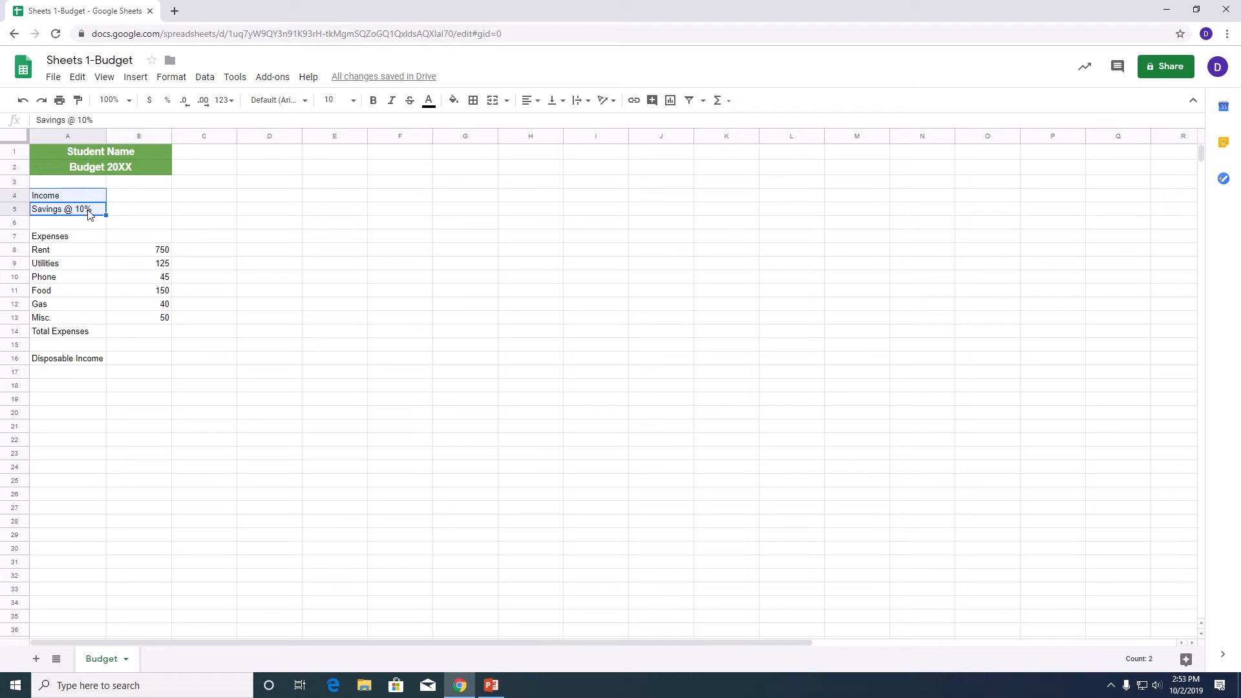
pyautogui.keyDown('ctrl'); pyautogui.click(97, 360); pyautogui.keyUp('ctrl')
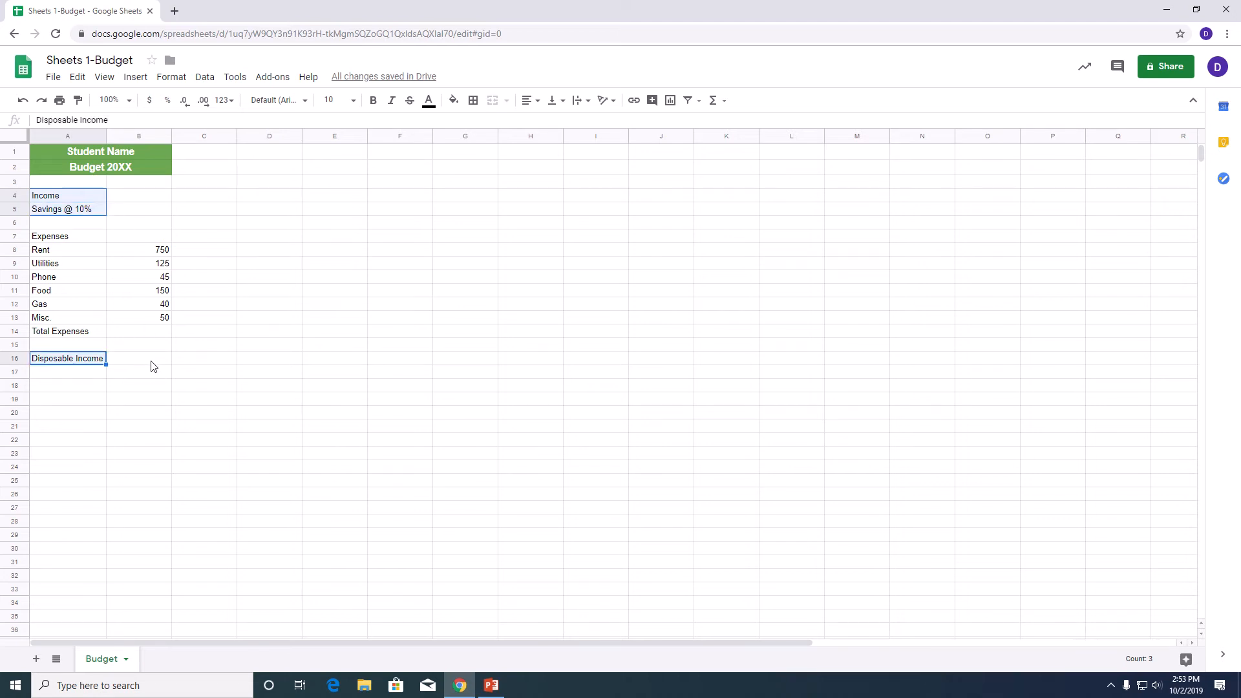
pyautogui.click(373, 101)
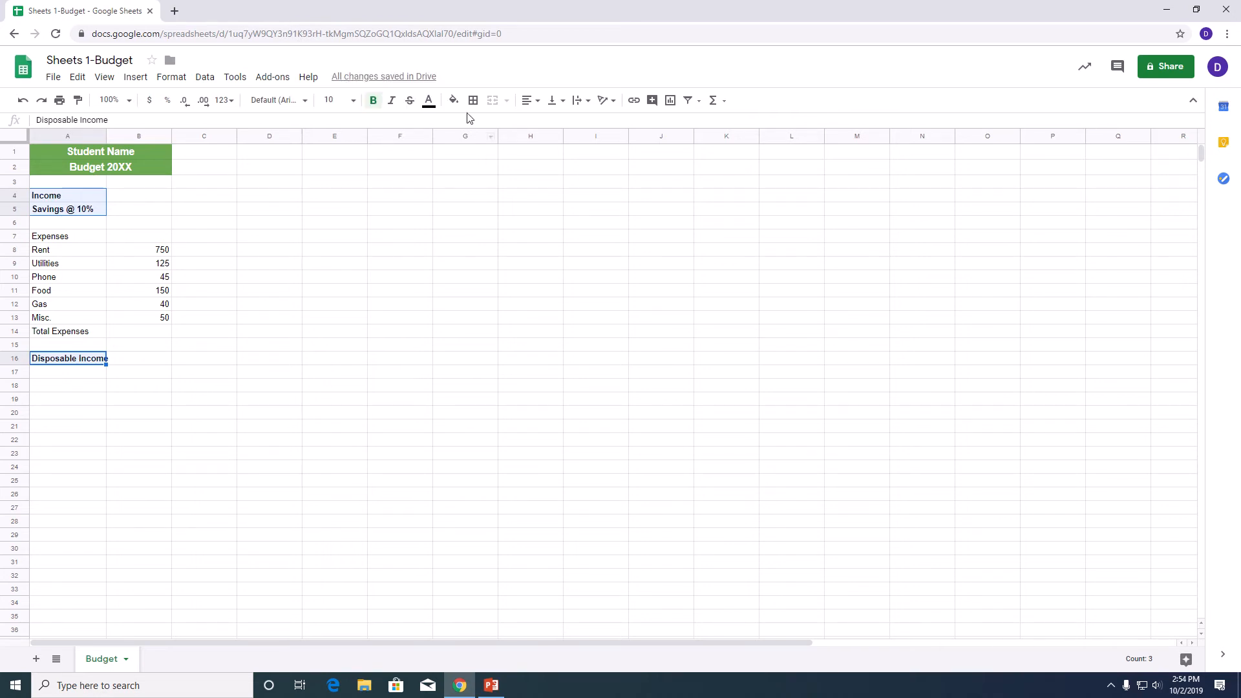
# Fill the Income, Savings @ 10% and Disposable Income label cells with light green.
pyautogui.click(453, 100)
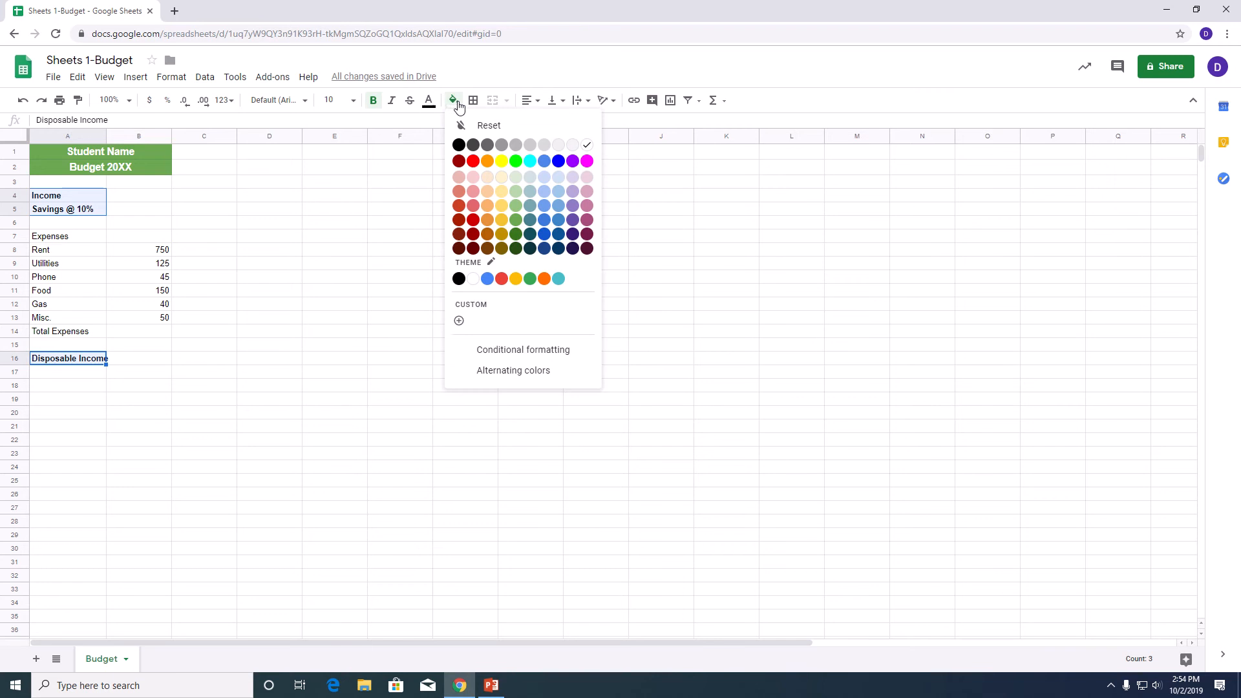
pyautogui.click(516, 193)
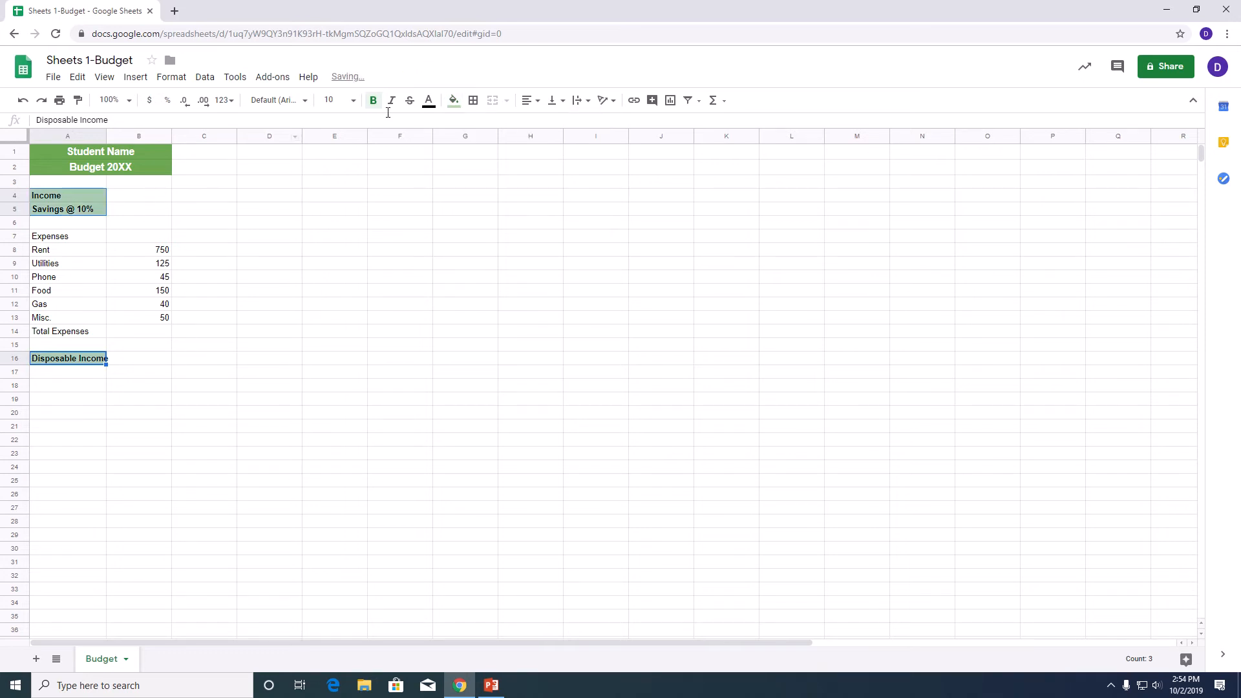
pyautogui.click(459, 103)
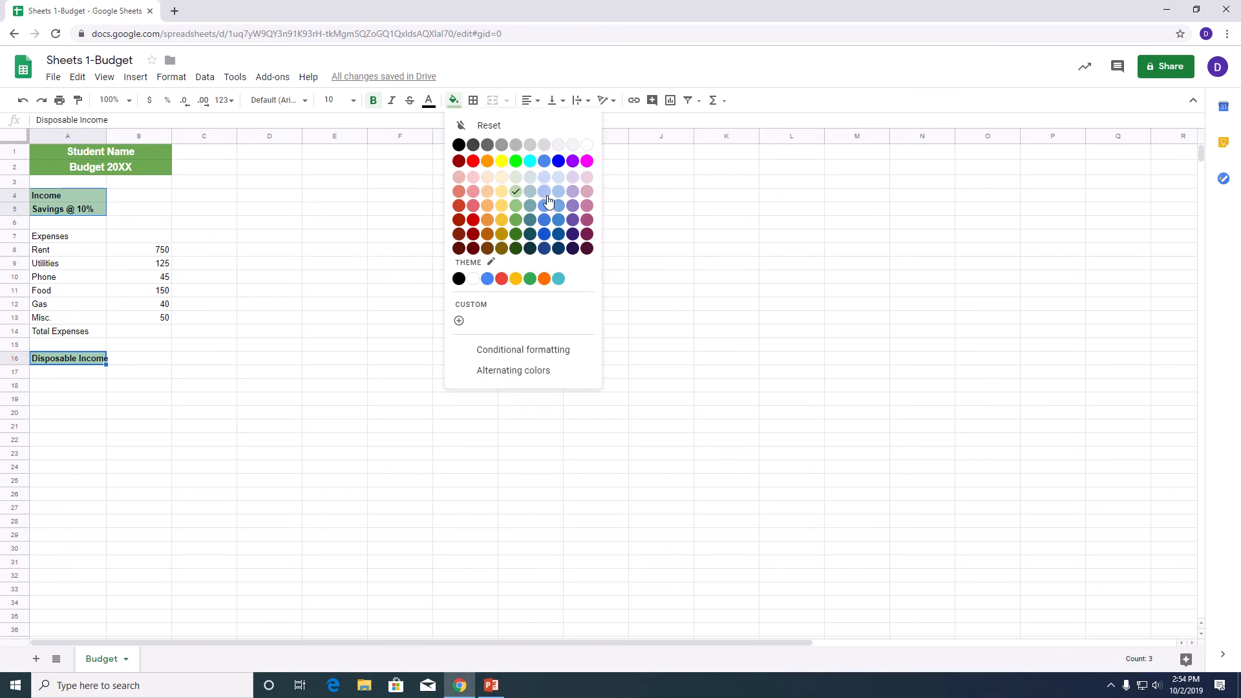
pyautogui.click(659, 470)
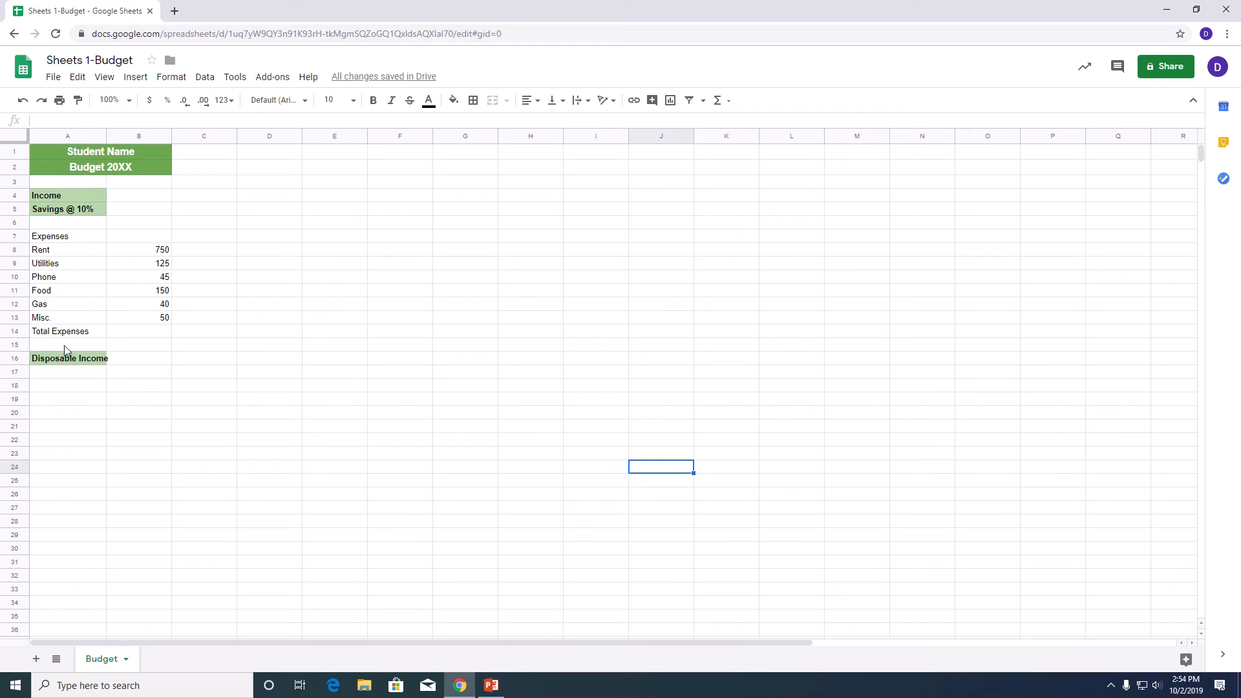
pyautogui.click(76, 362)
pyautogui.moveTo(78, 196); pyautogui.dragTo(97, 210)
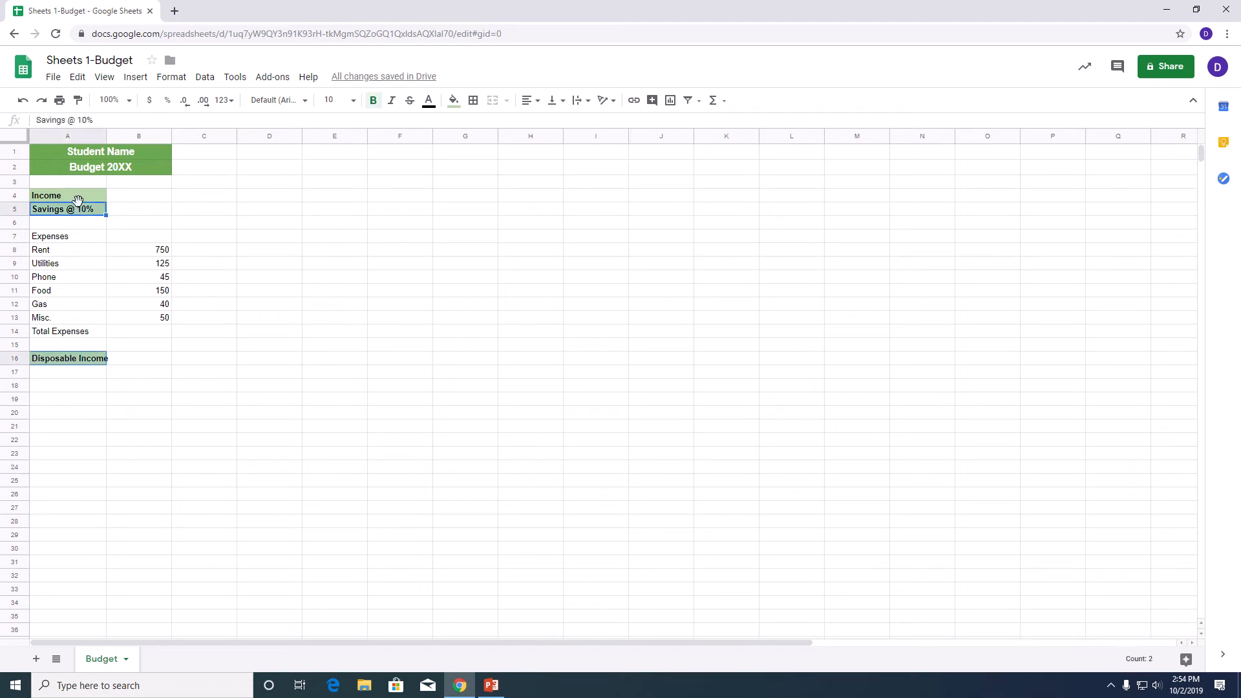
pyautogui.click(374, 101)
pyautogui.click(374, 102)
pyautogui.click(396, 278)
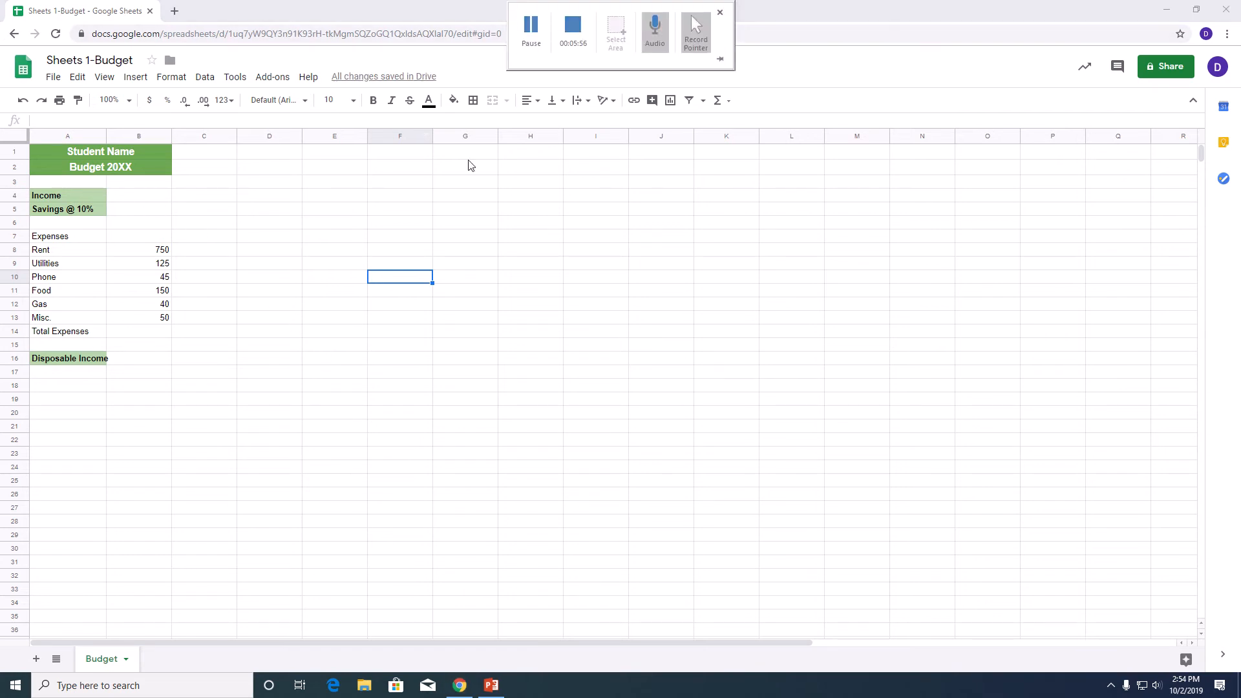
pyautogui.click(157, 198)
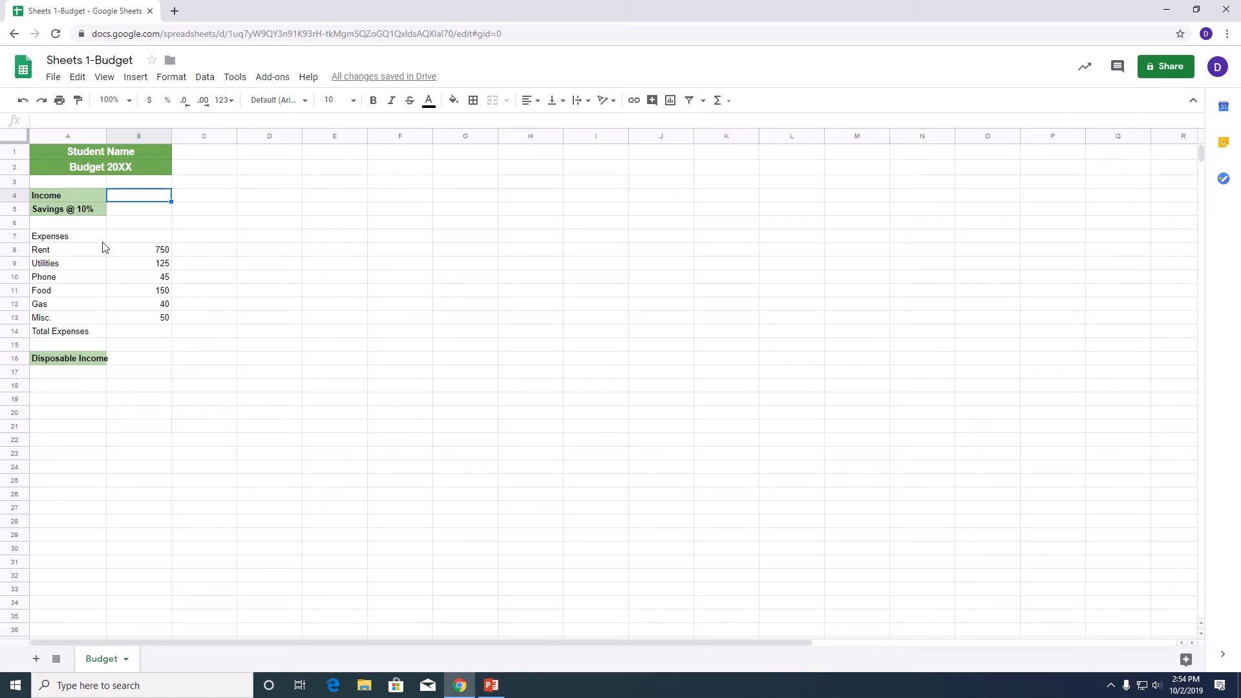
# Make the Expenses and Total Expenses labels in A7 and A14 bold and fill both cells with light red.
pyautogui.click(81, 238)
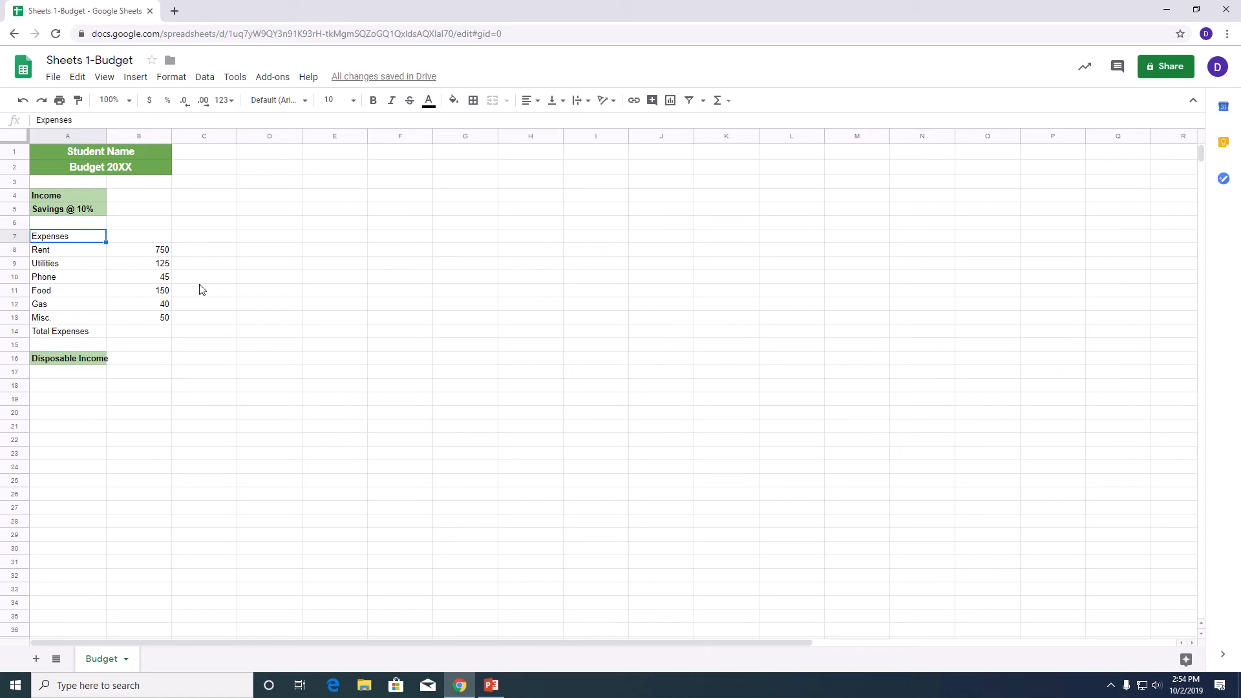
pyautogui.keyDown('ctrl'); pyautogui.click(79, 333); pyautogui.keyUp('ctrl')
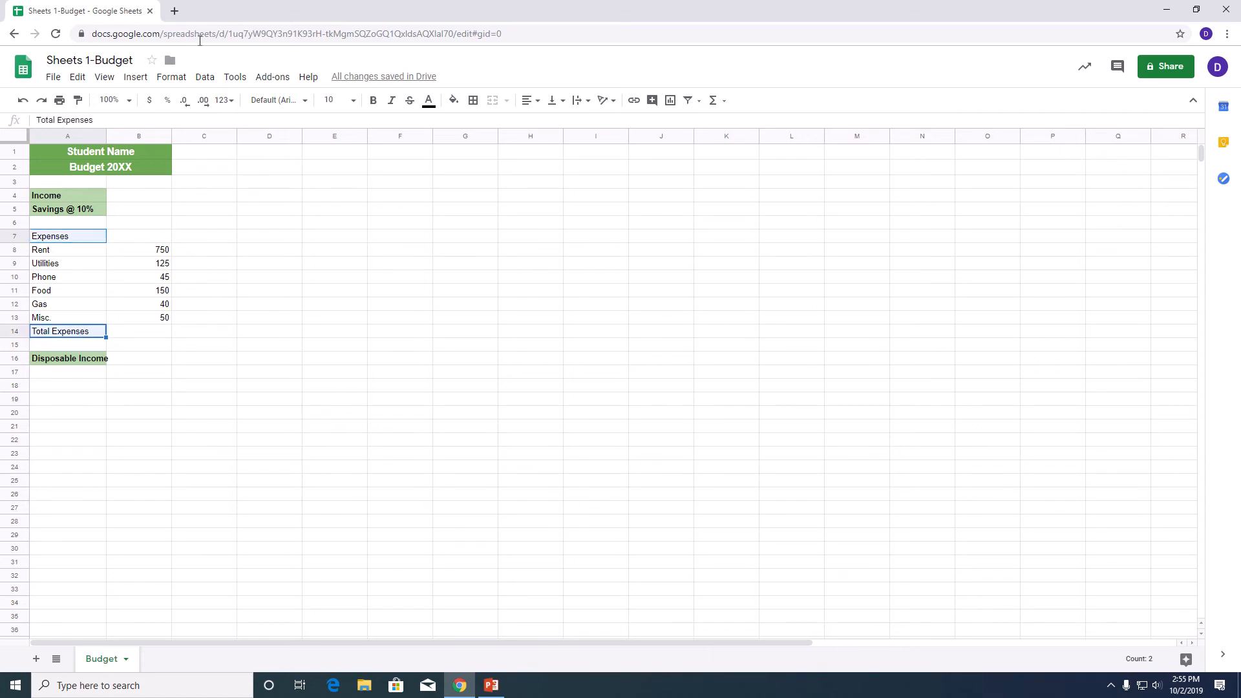
pyautogui.click(373, 100)
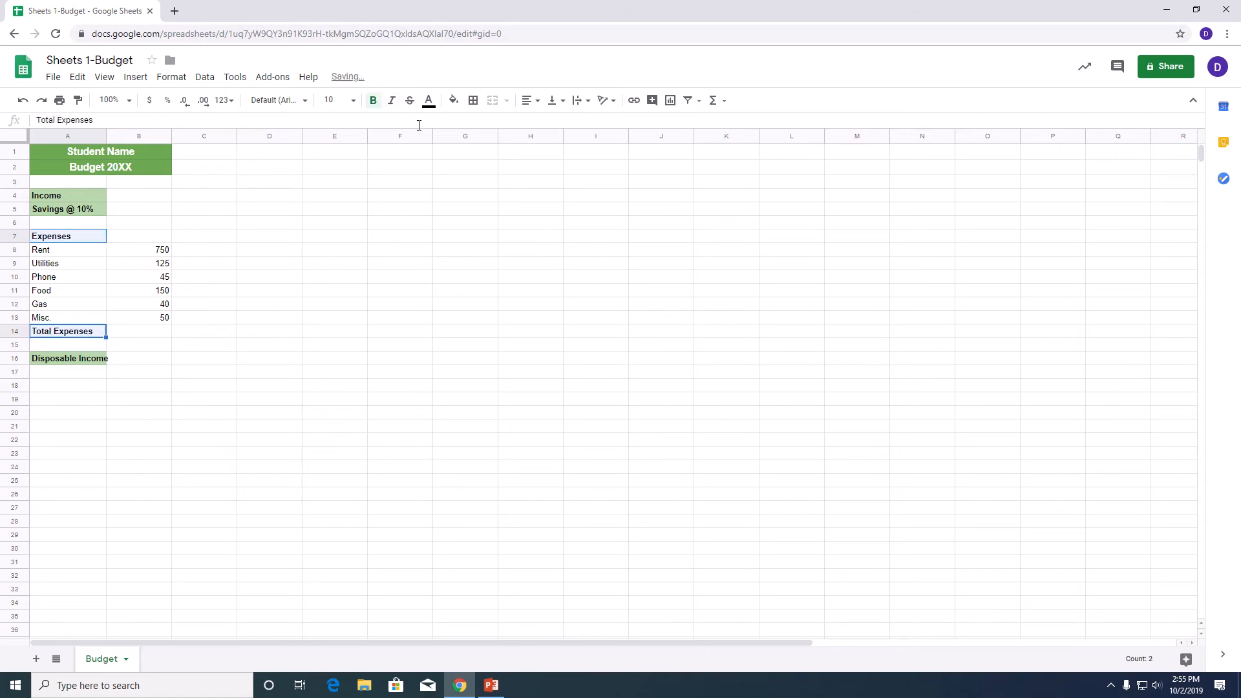
pyautogui.click(460, 106)
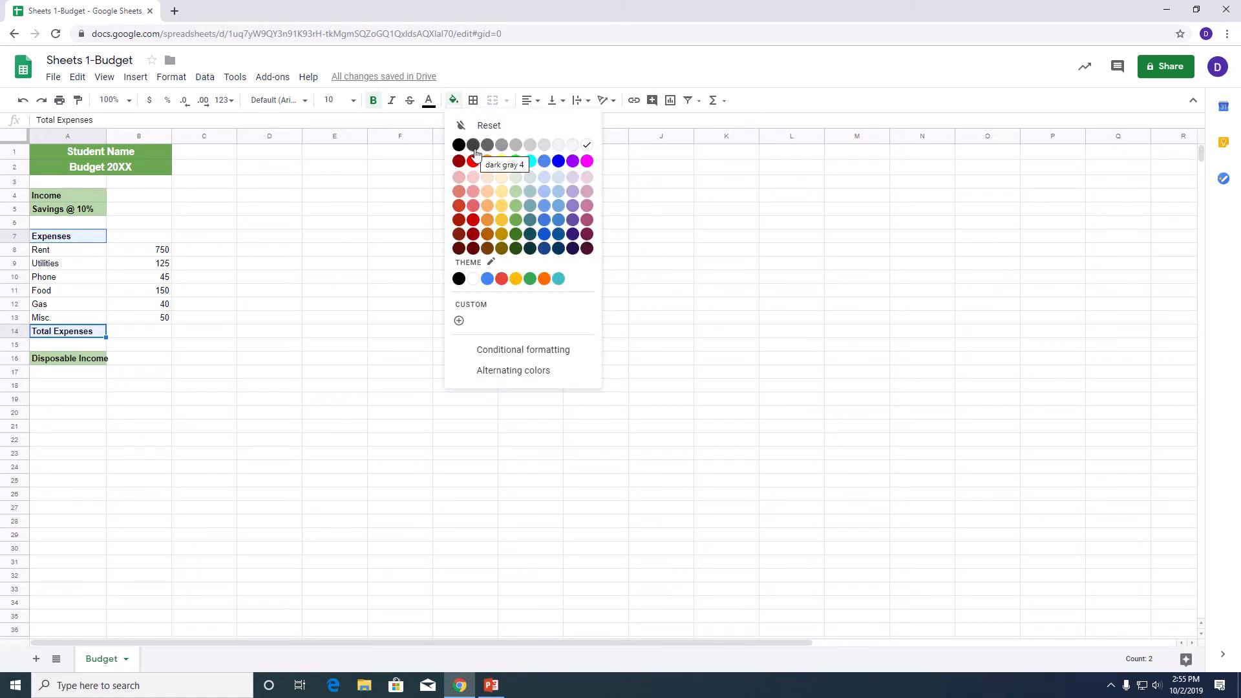
pyautogui.click(473, 206)
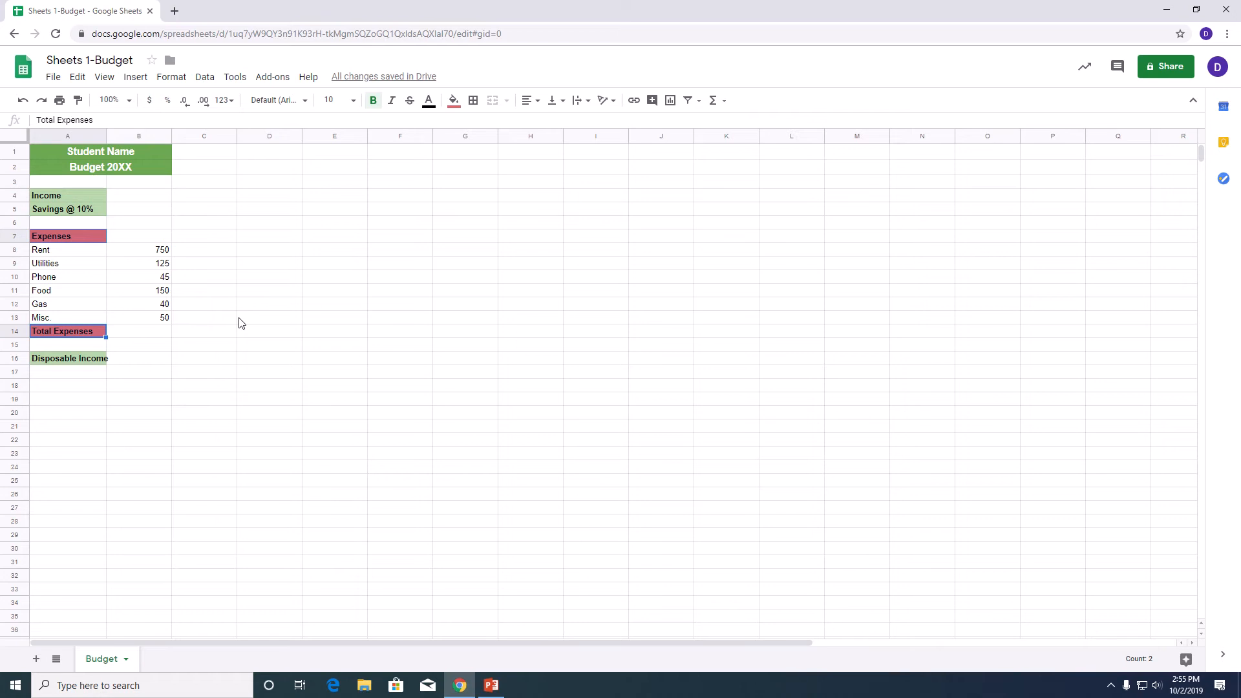
# Calculate the Income amount in B4 with the formula =10*40*4.
pyautogui.click(160, 197)
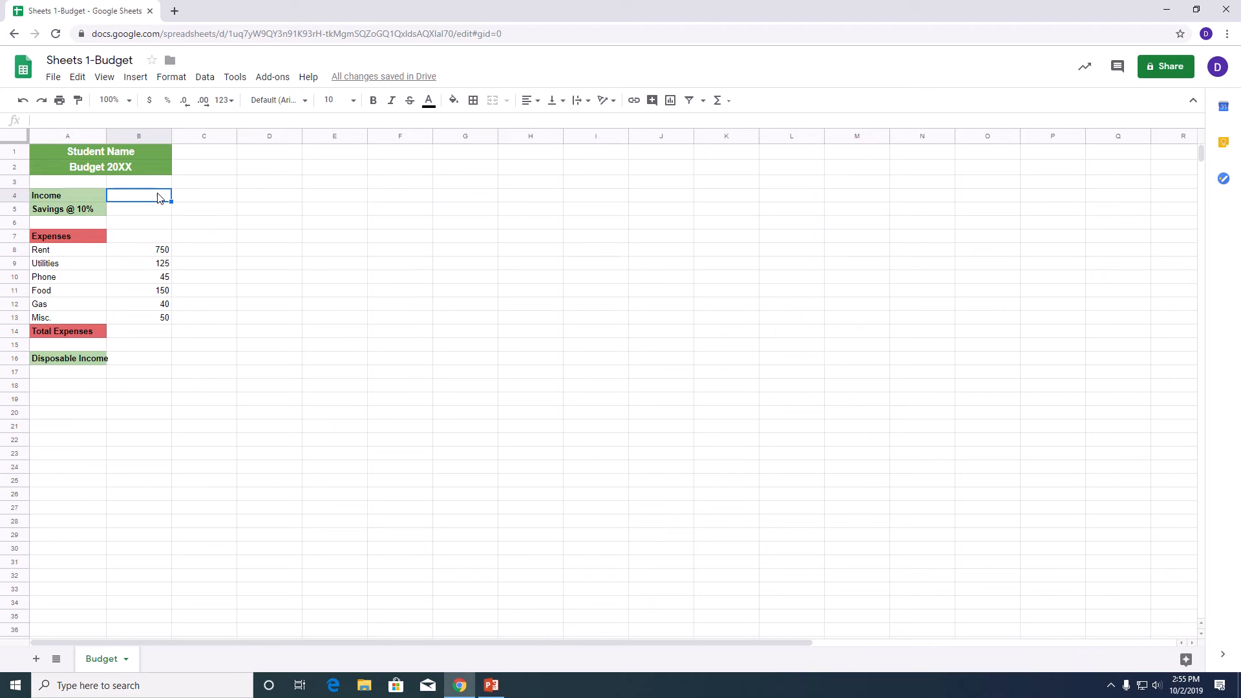
pyautogui.write('=')
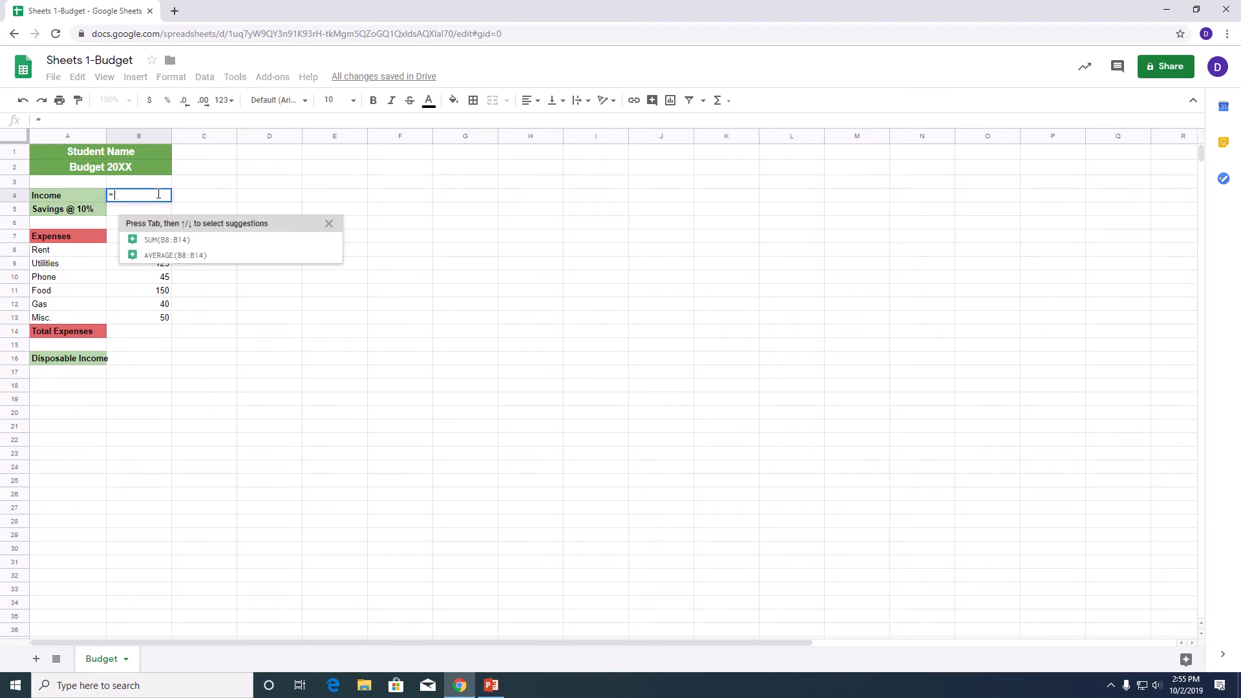
pyautogui.write('10*')
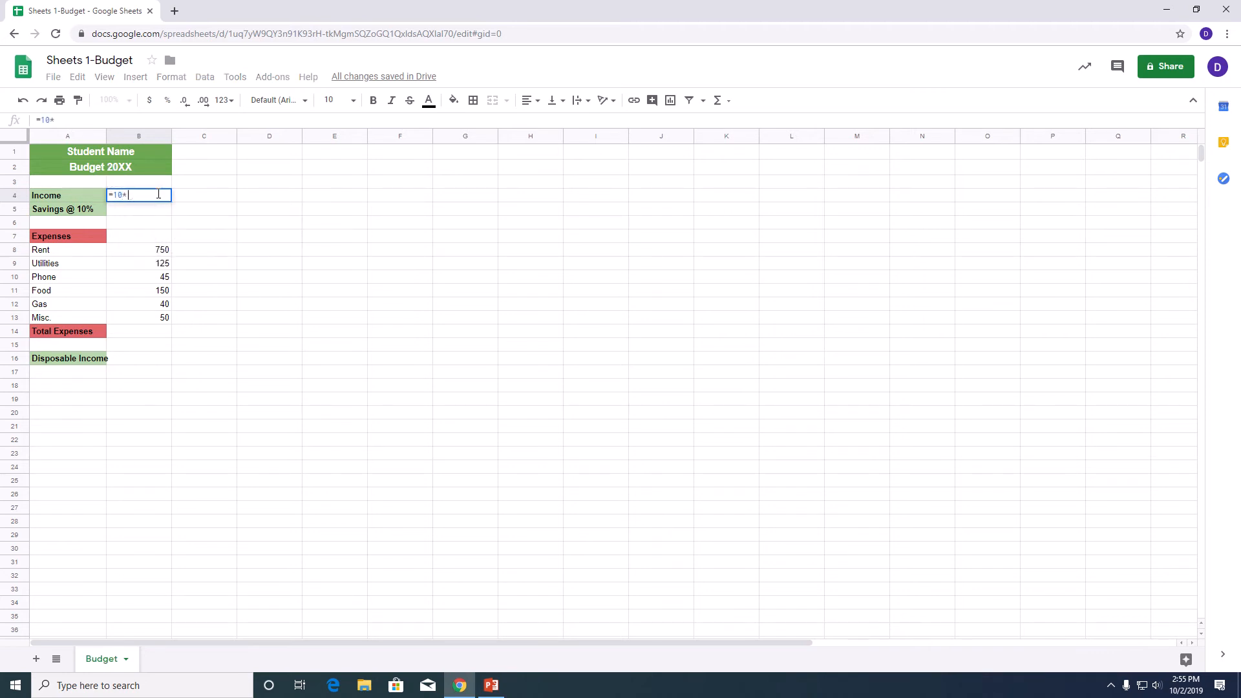
pyautogui.write('40*4')
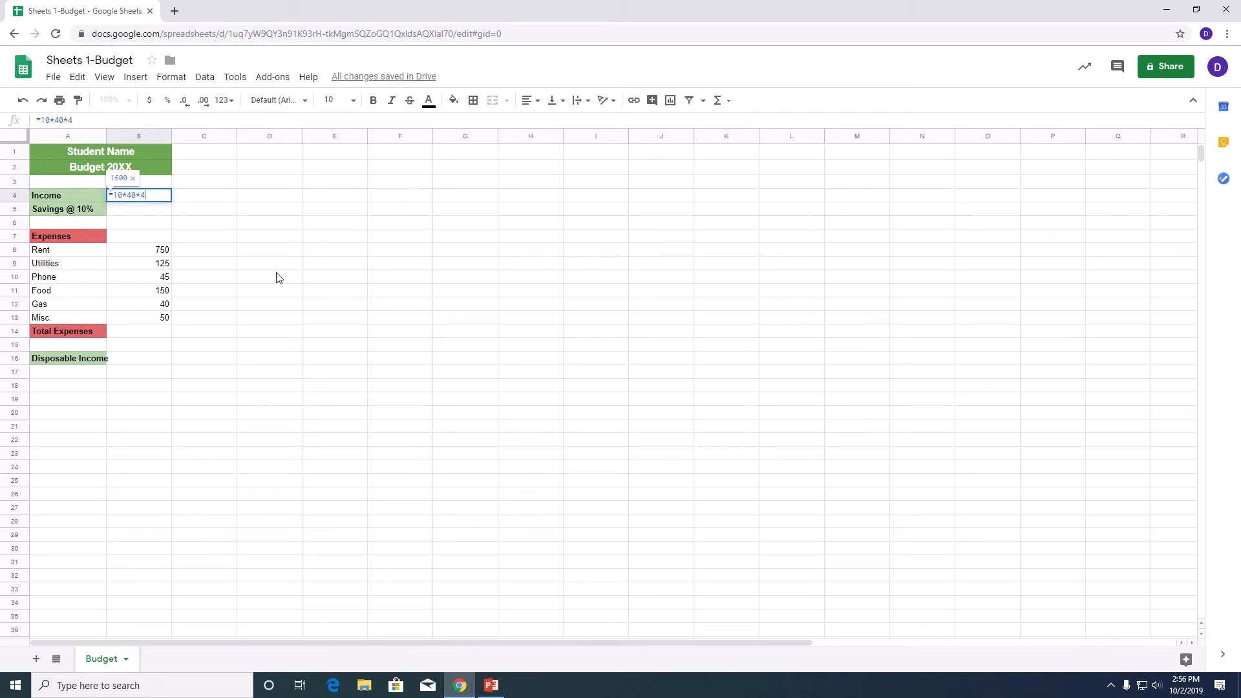
pyautogui.press('Return')
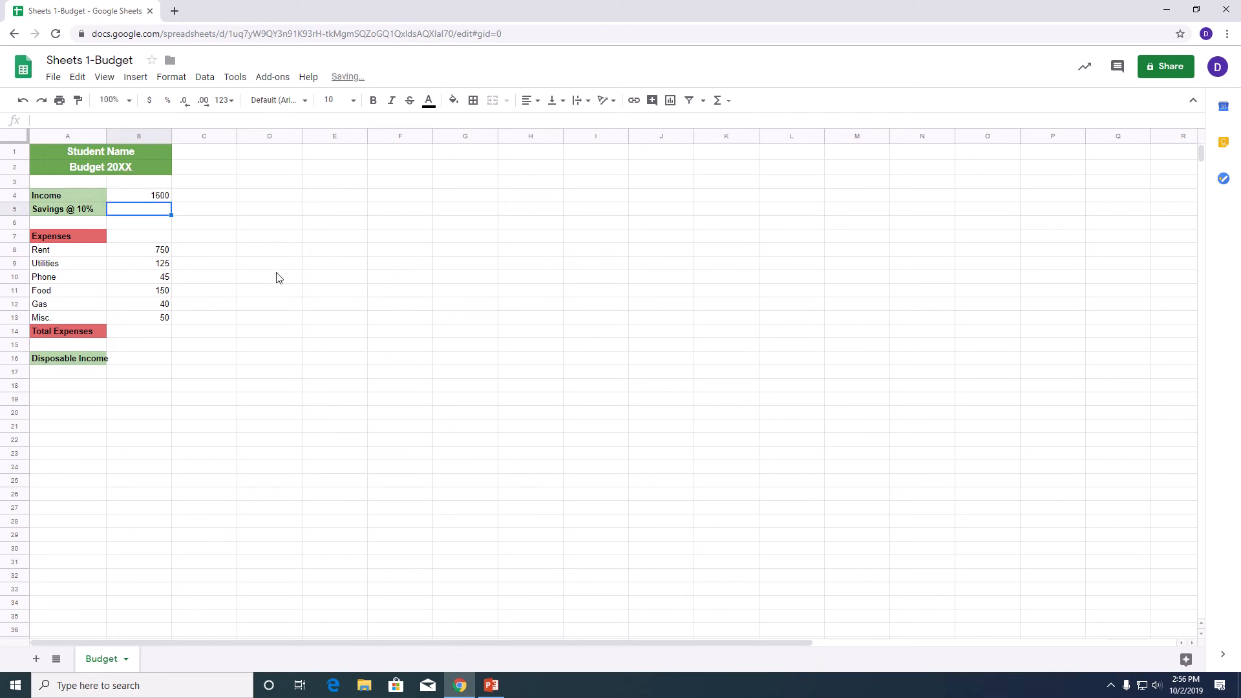
pyautogui.click(159, 197)
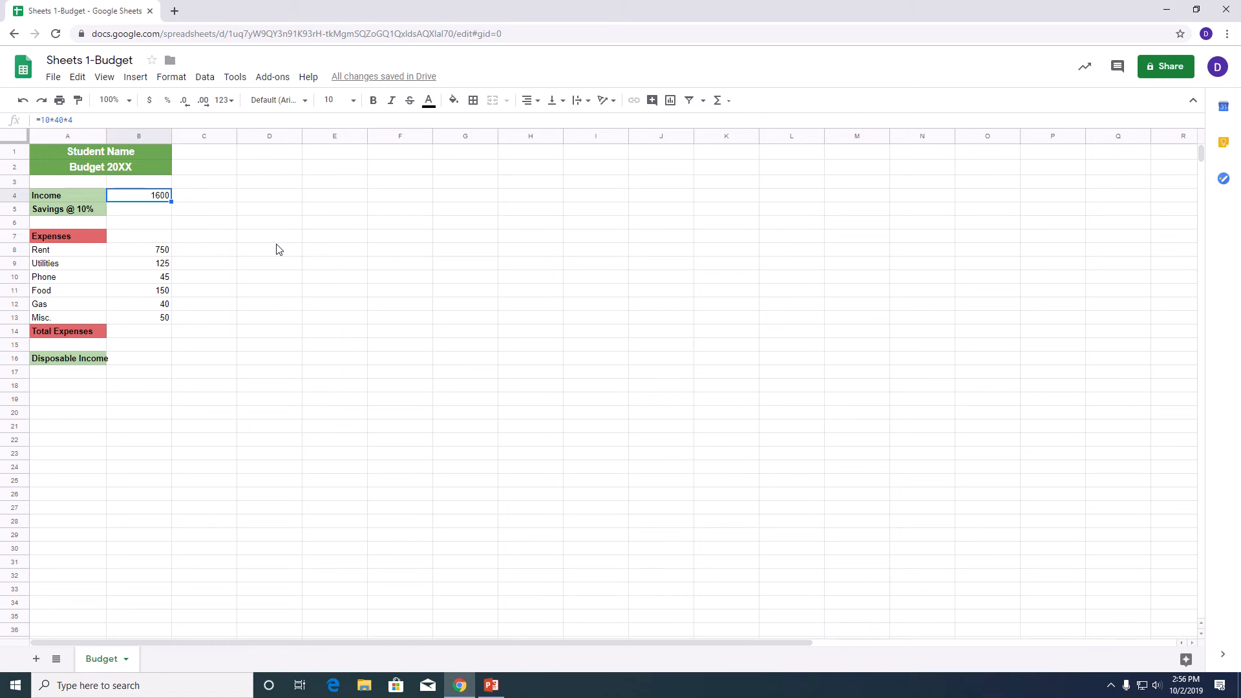
# Calculate the Savings @ 10% amount in B5 with the formula =B4*.10, referencing the Income cell.
pyautogui.click(152, 211)
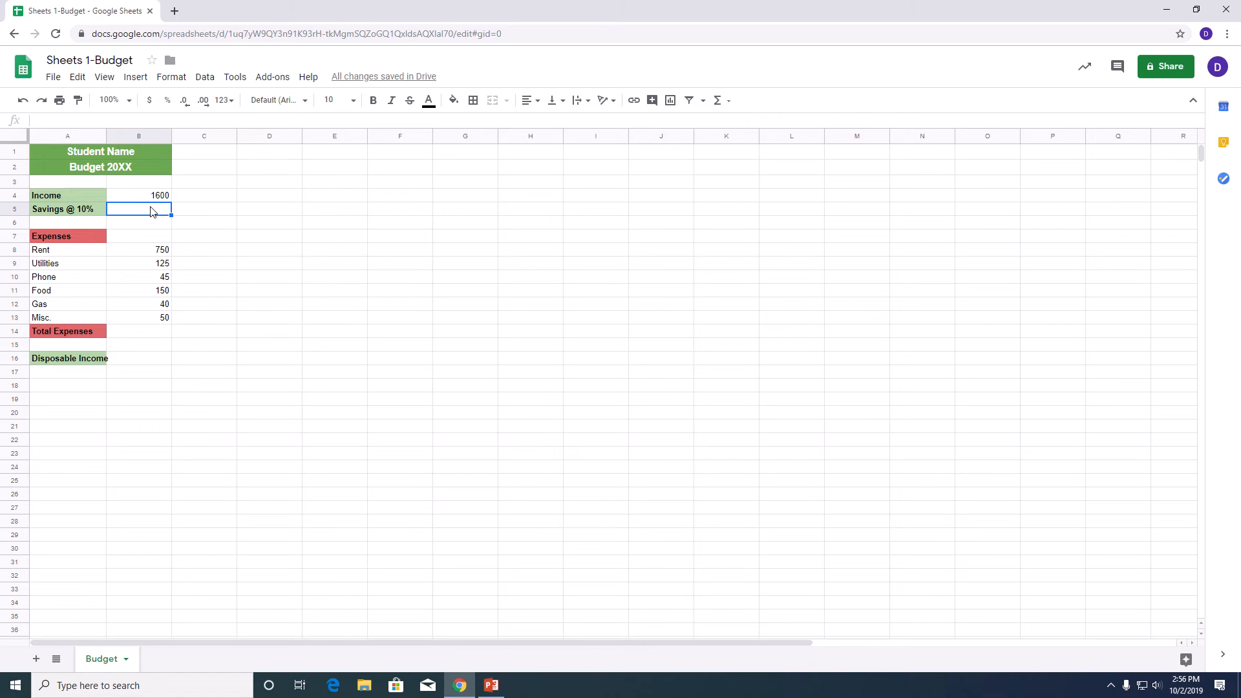
pyautogui.write('=')
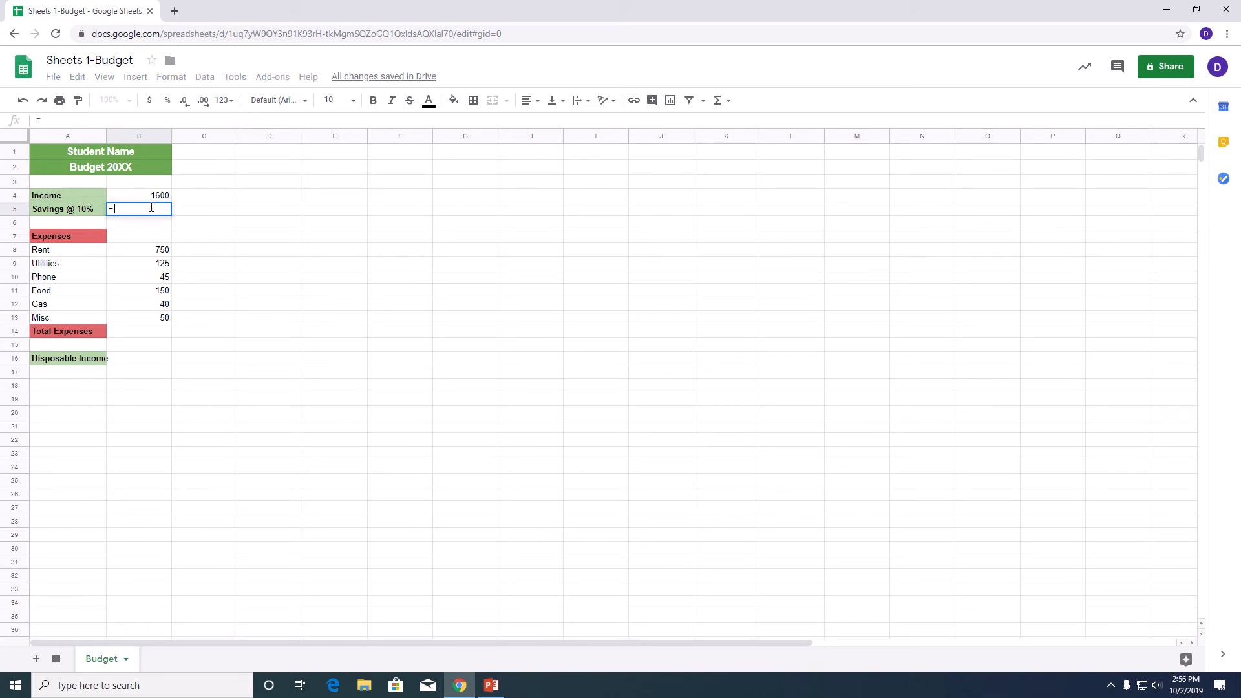
pyautogui.click(138, 190)
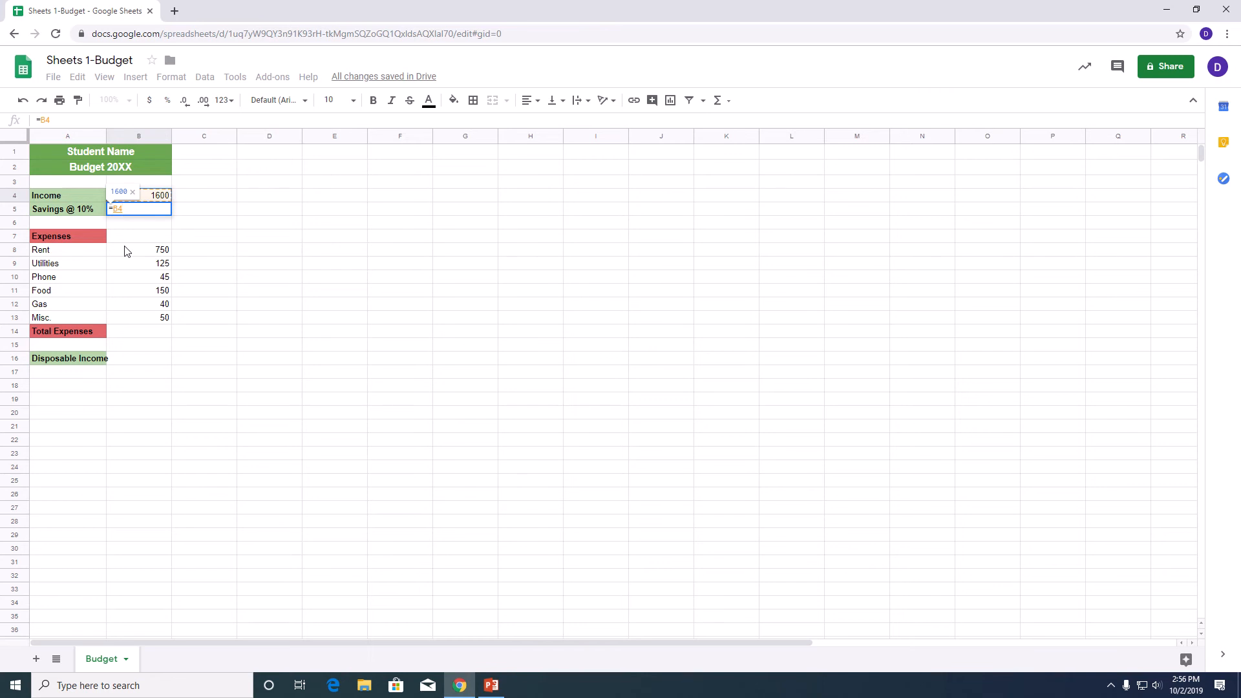
pyautogui.write('*')
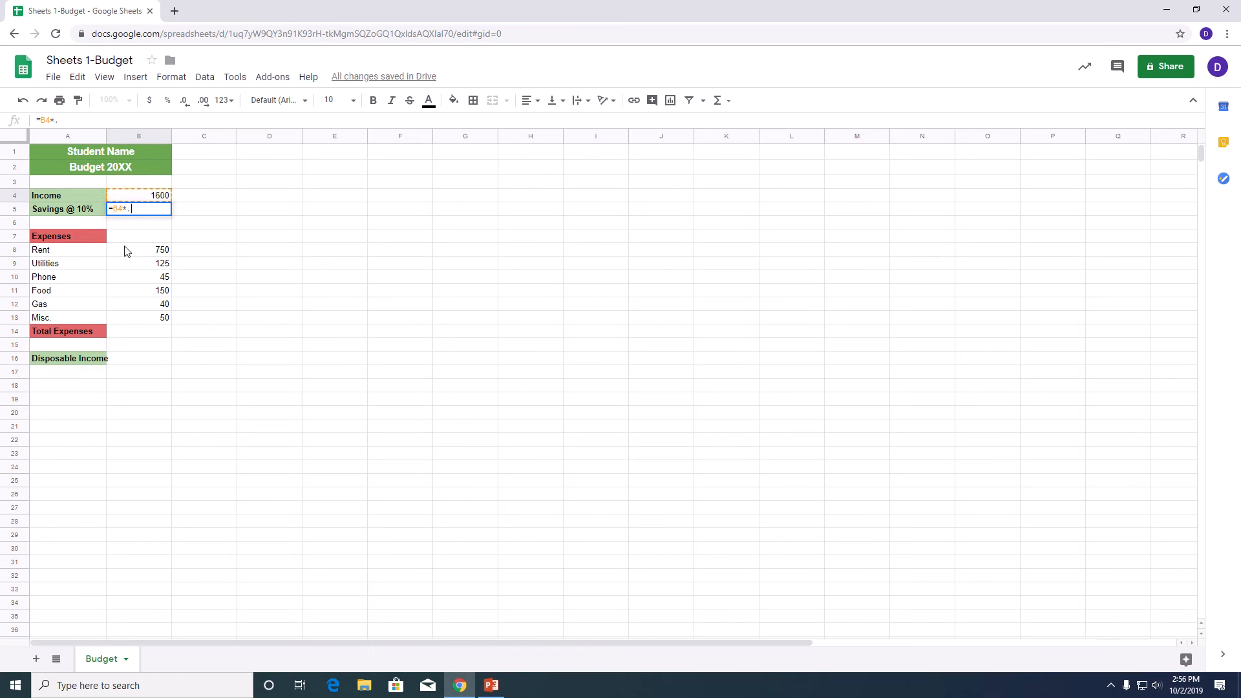
pyautogui.write('.10')
pyautogui.press('Return')
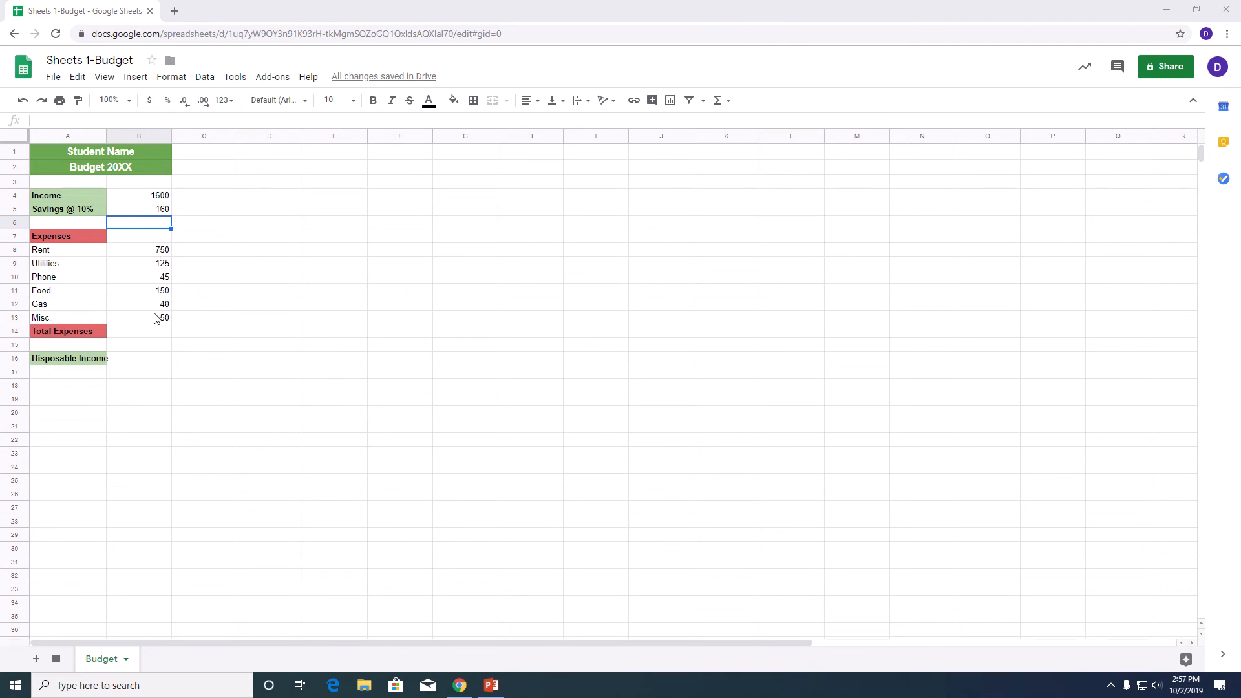
# Total the expenses from Rent to Misc. in B14 with the suggested formula =SUM(B8:B13) and check the summed range.
pyautogui.click(141, 334)
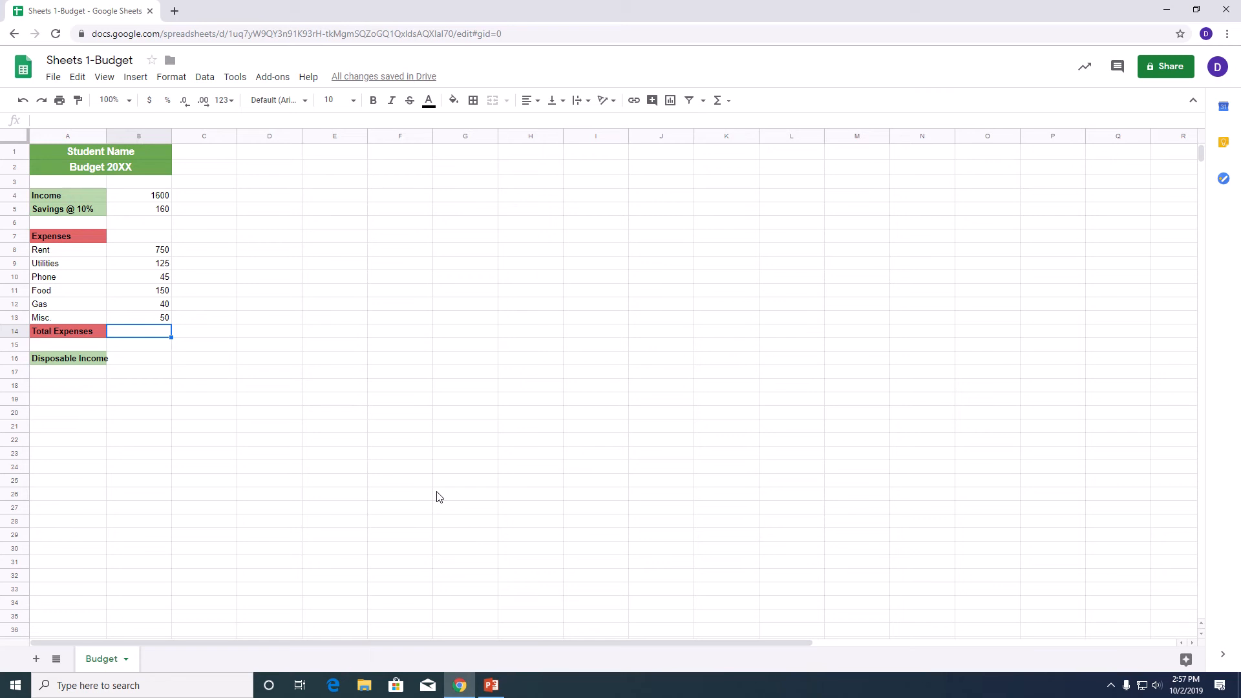
pyautogui.write('=sum')
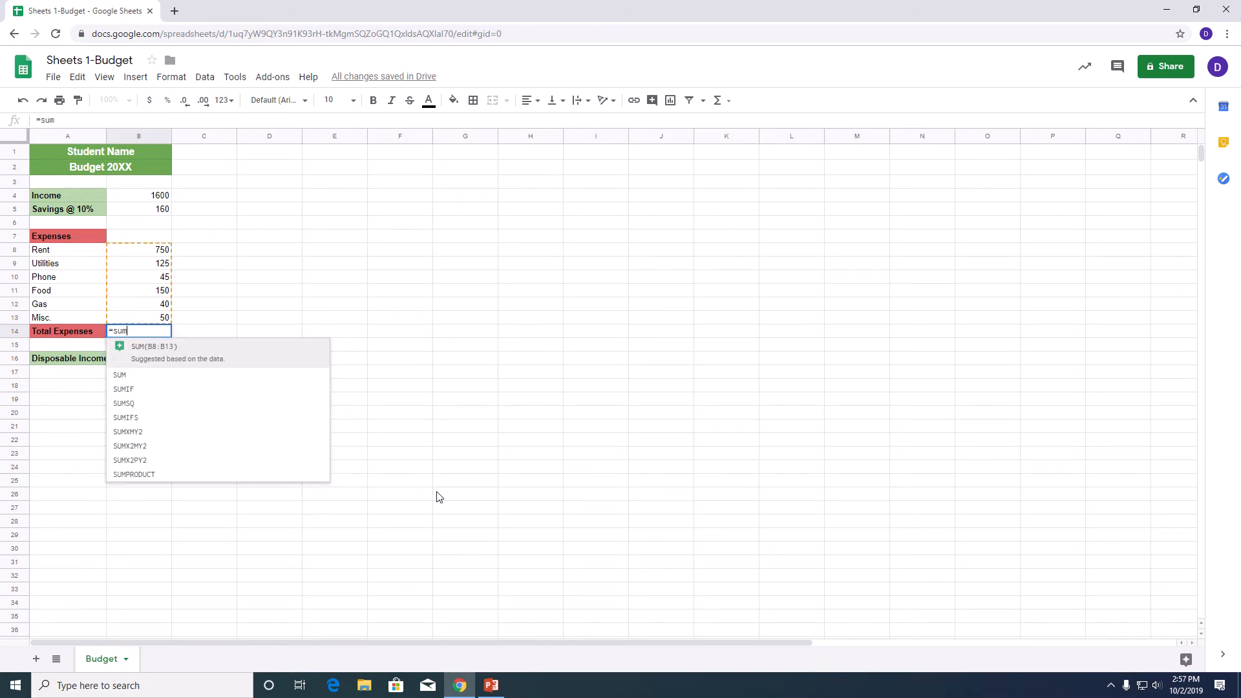
pyautogui.click(192, 353)
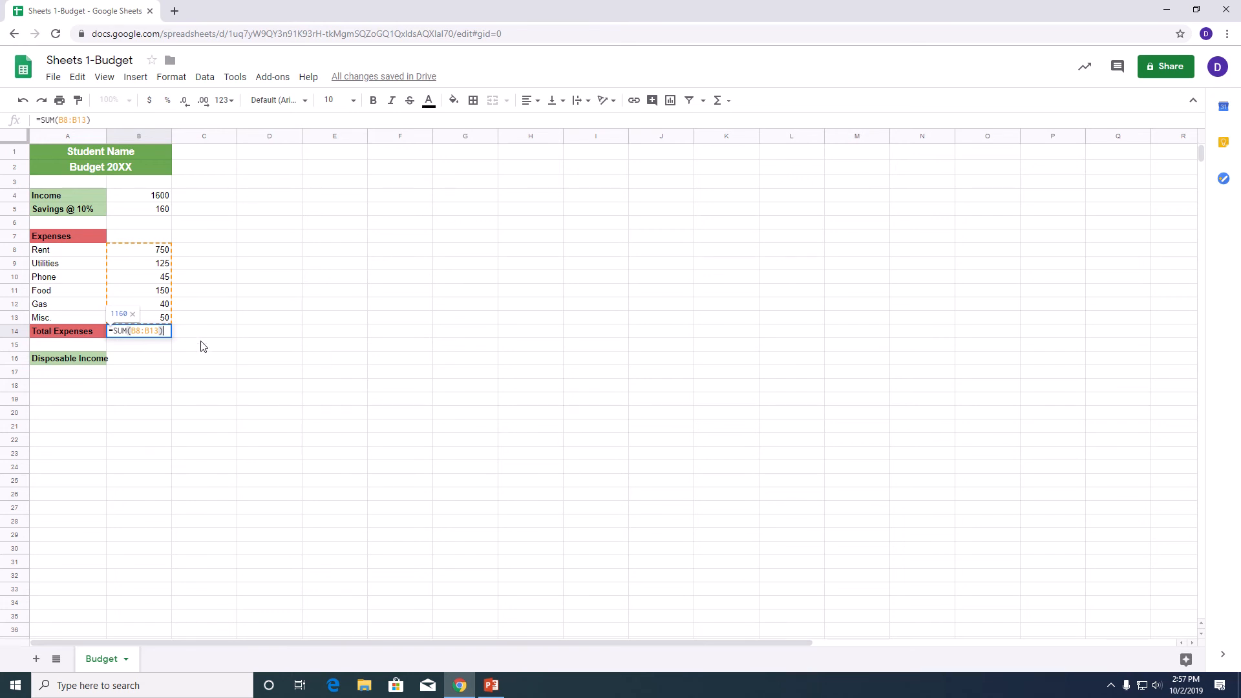
pyautogui.press('Return')
pyautogui.click(138, 334)
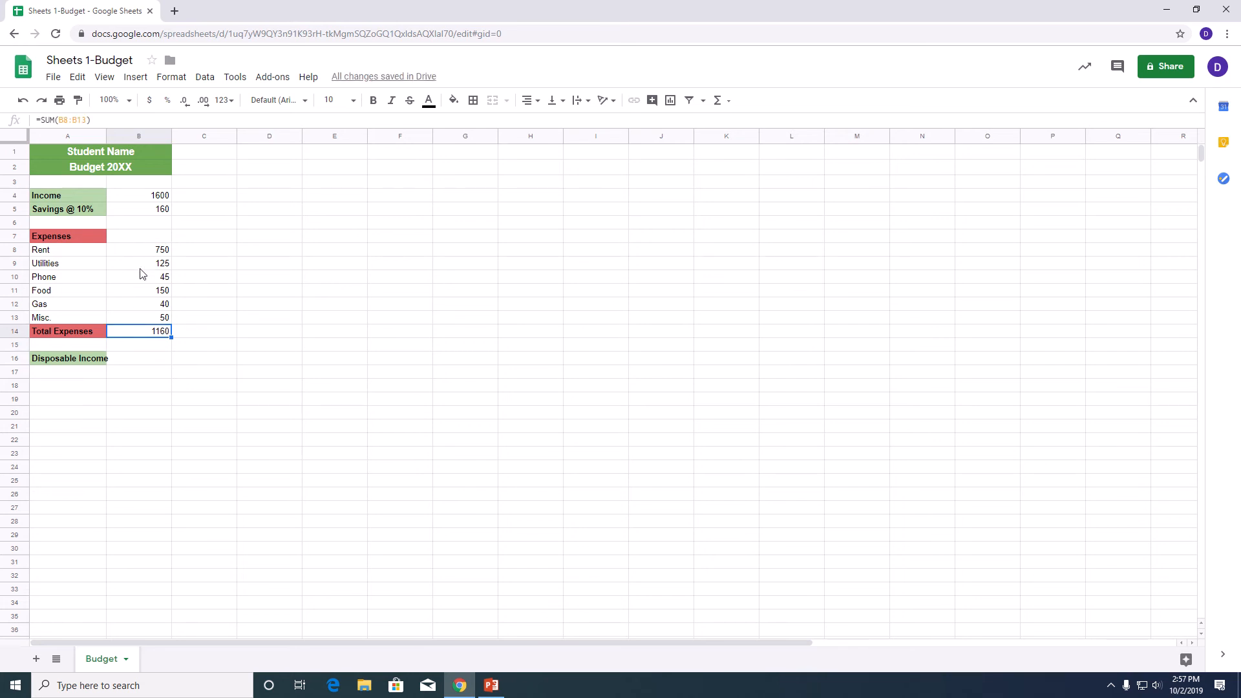
pyautogui.moveTo(138, 317); pyautogui.dragTo(139, 250)
pyautogui.click(142, 334)
pyautogui.moveTo(635, 5)
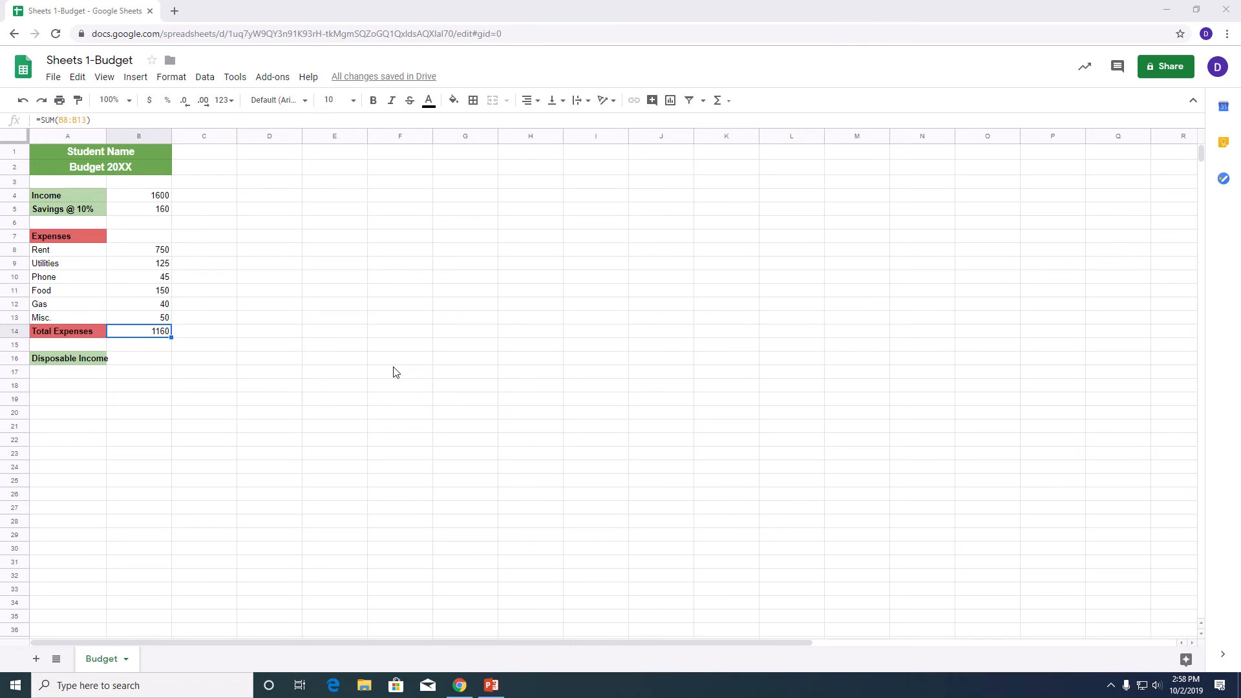
# Calculate Disposable Income in B16 by subtracting savings and total expenses from income with the formula =B4-B5-B14.
pyautogui.click(154, 359)
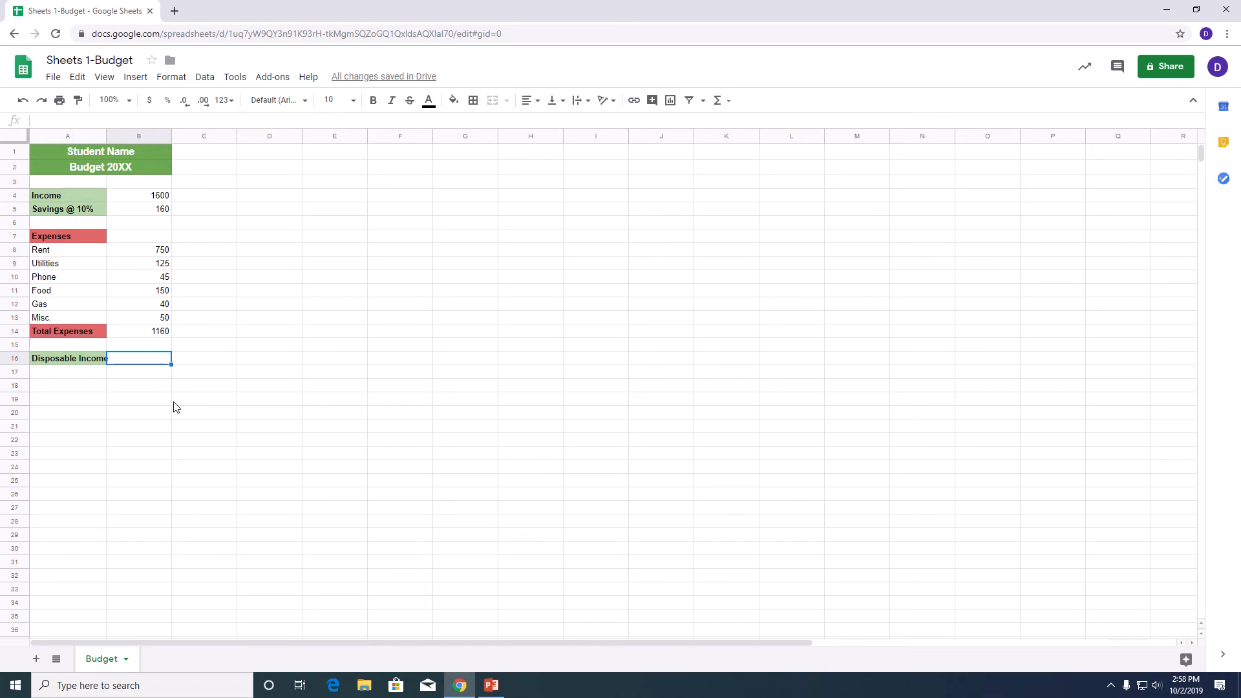
pyautogui.write('=')
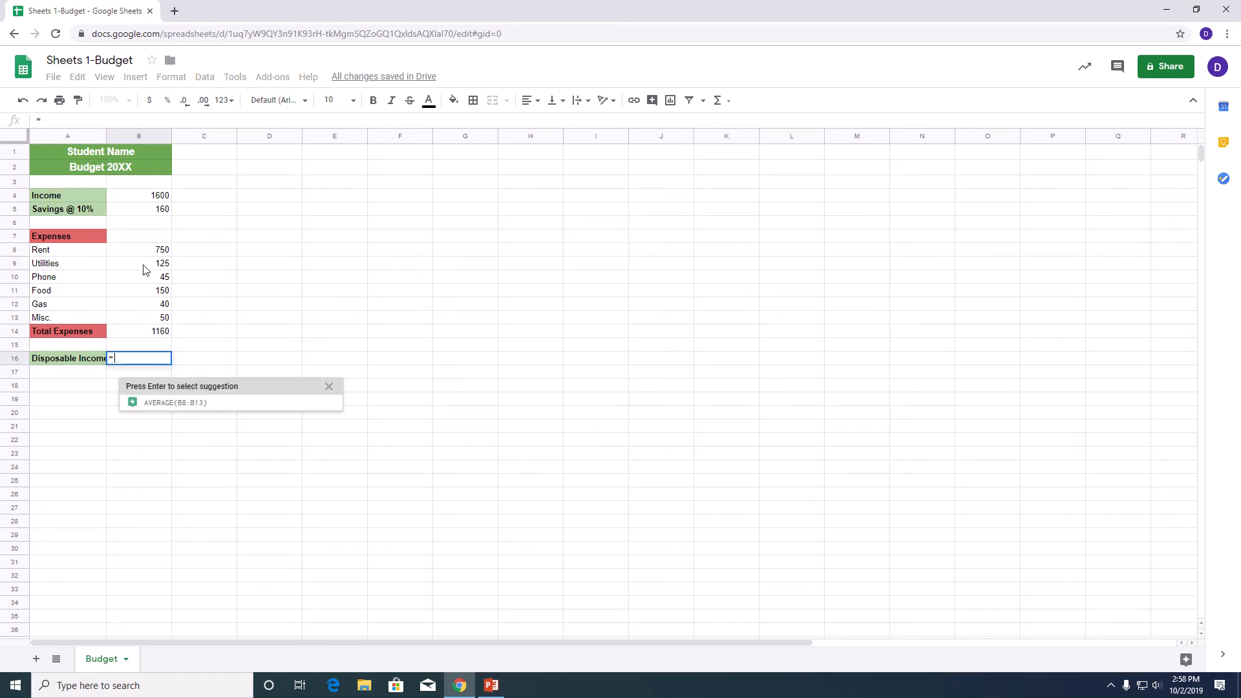
pyautogui.click(155, 198)
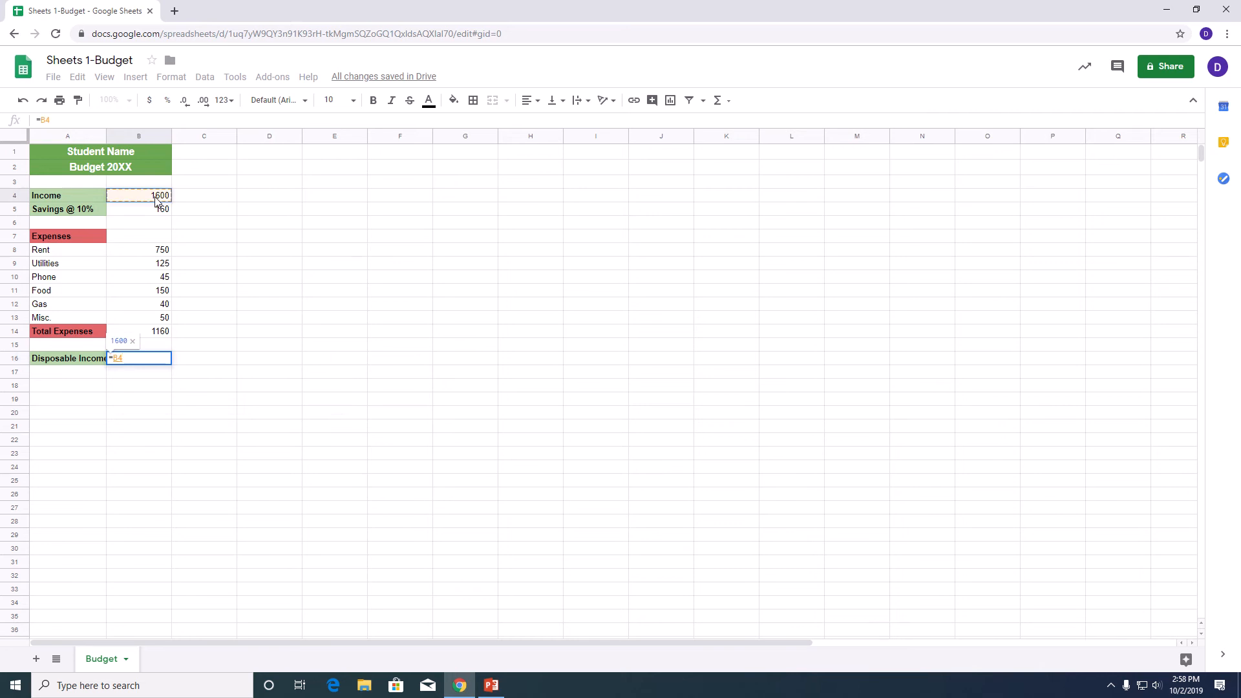
pyautogui.write('-')
pyautogui.click(149, 213)
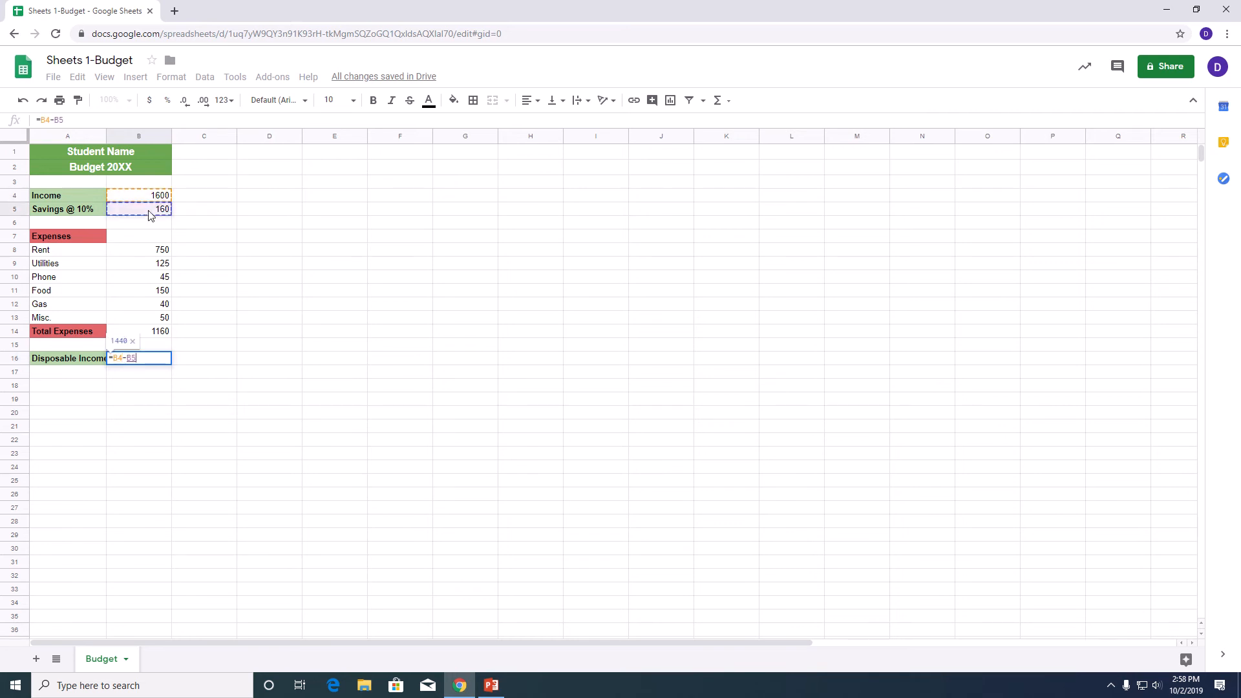
pyautogui.write('-')
pyautogui.click(149, 333)
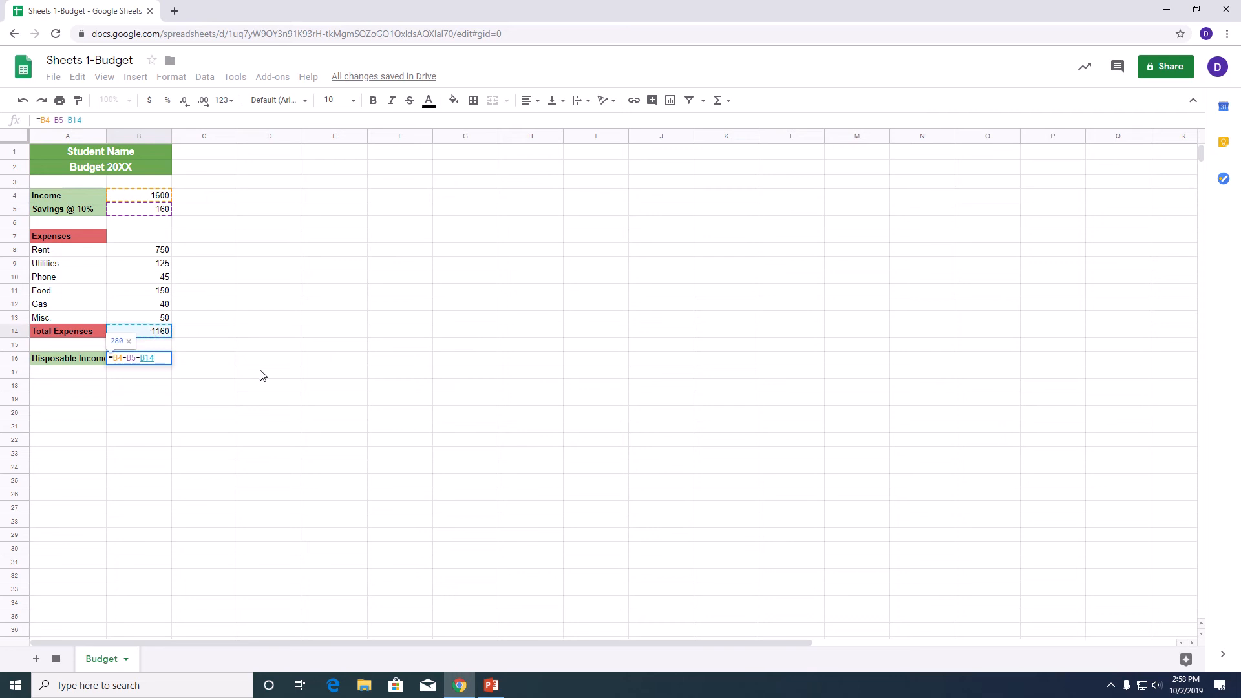
pyautogui.press('Return')
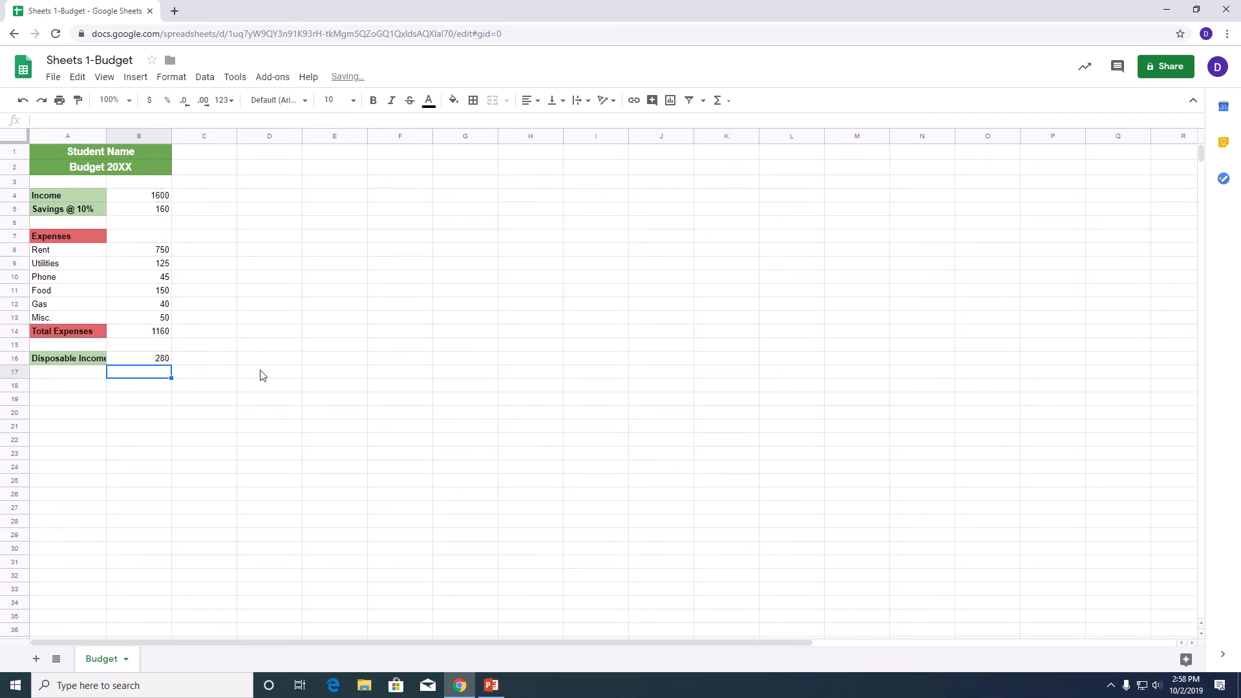
pyautogui.click(124, 361)
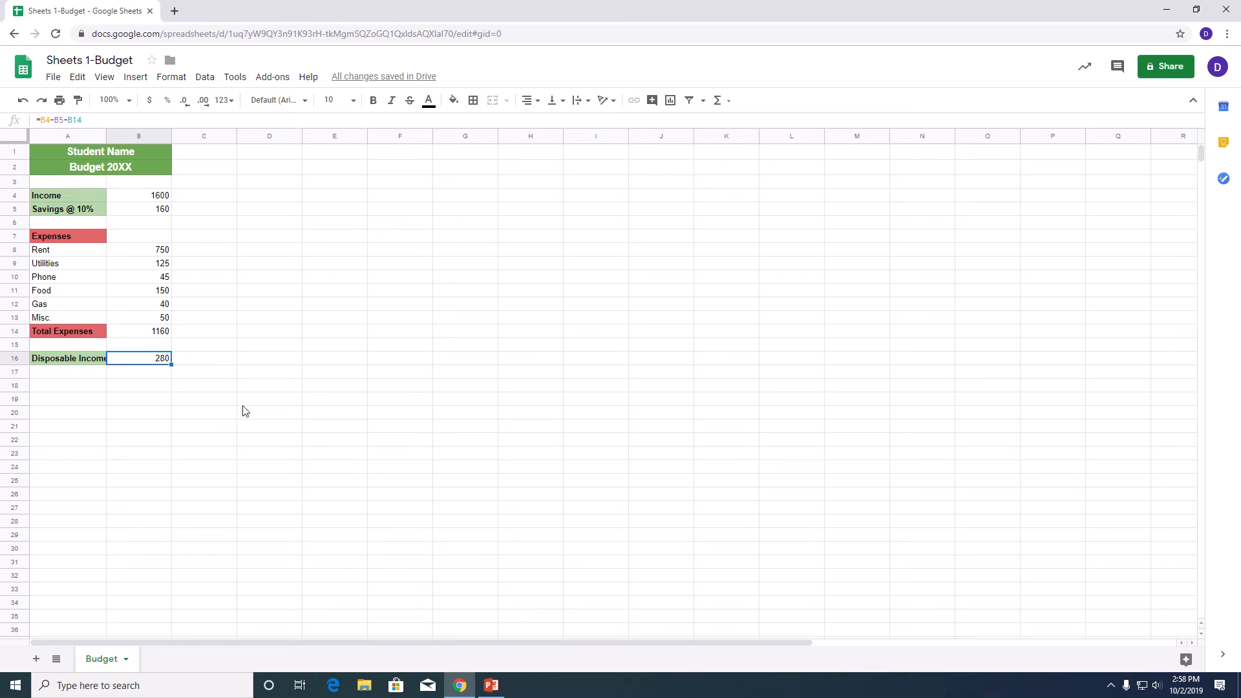
pyautogui.click(206, 354)
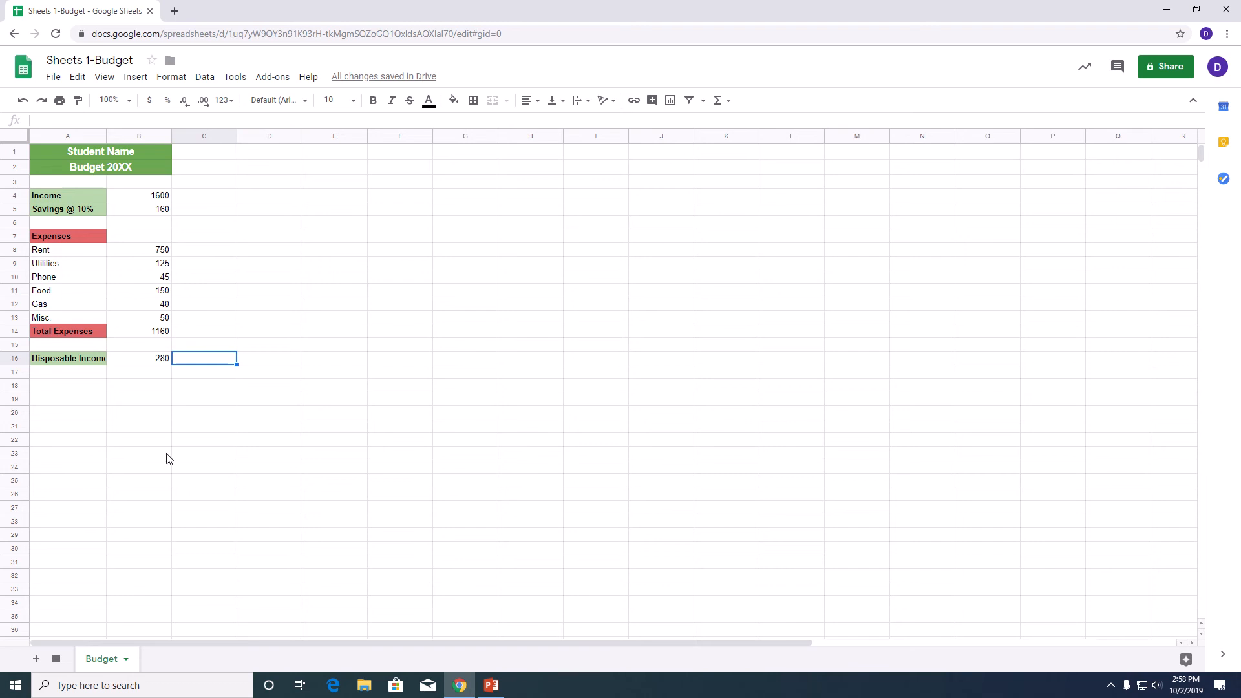
pyautogui.moveTo(52, 147); pyautogui.dragTo(137, 359)
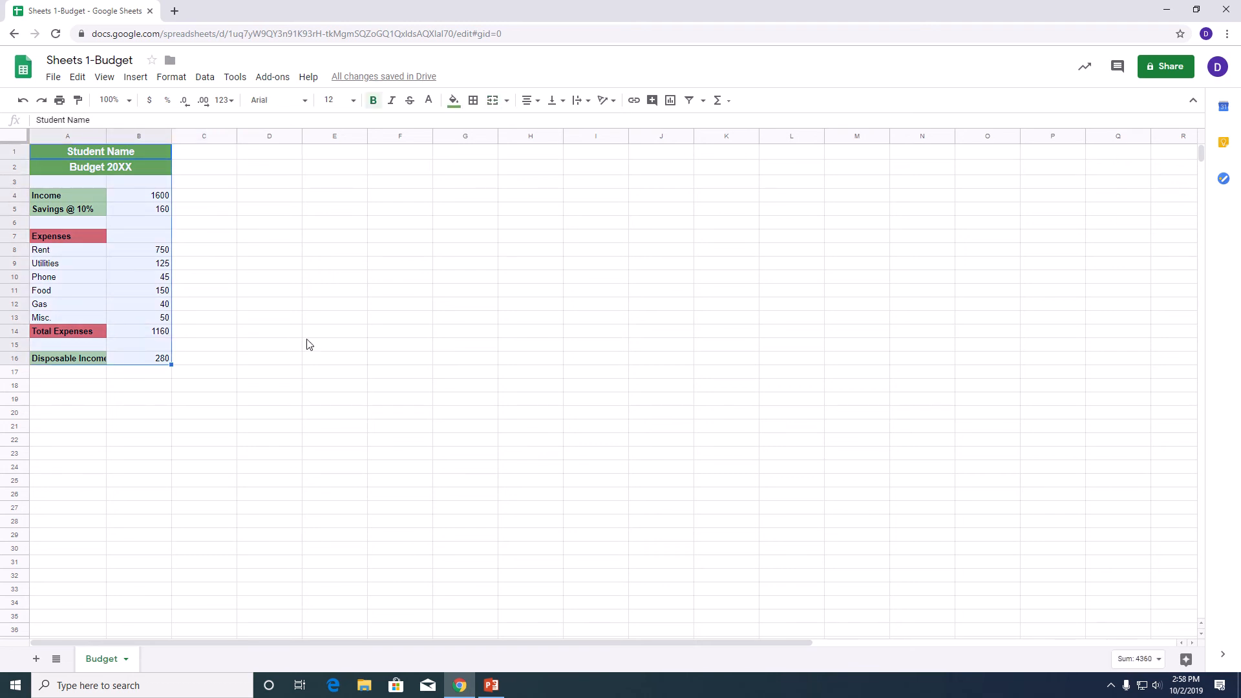
pyautogui.click(58, 165)
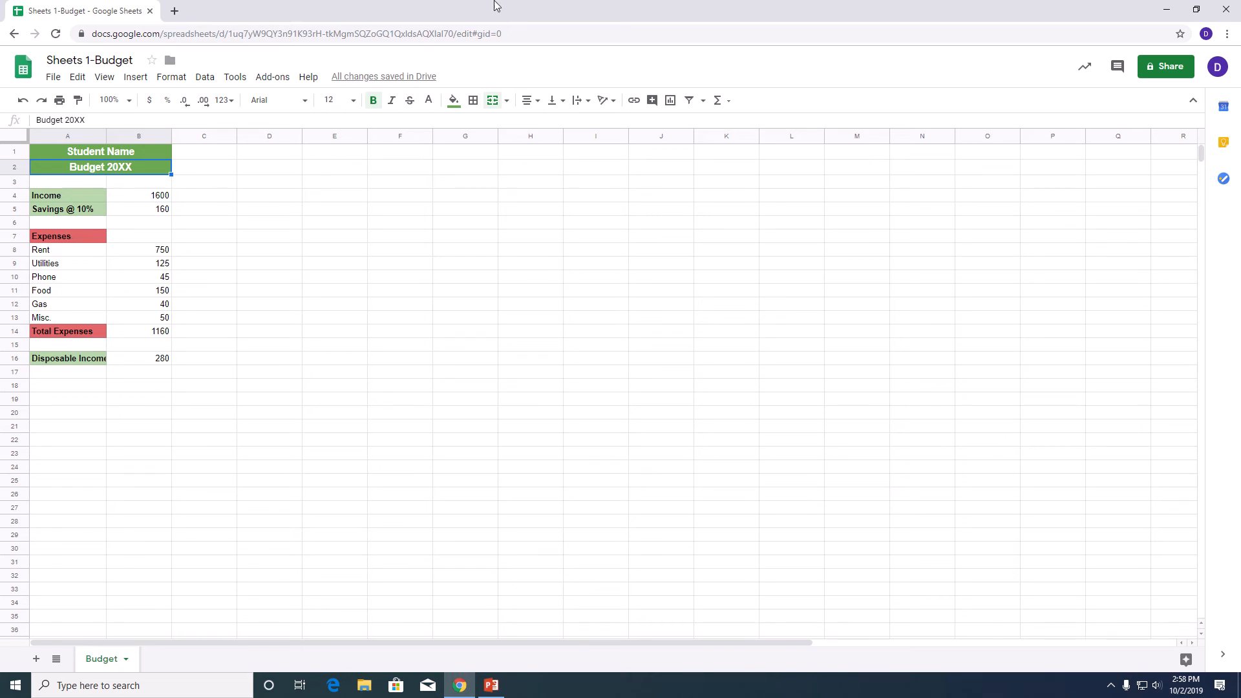
pyautogui.moveTo(495, 3)
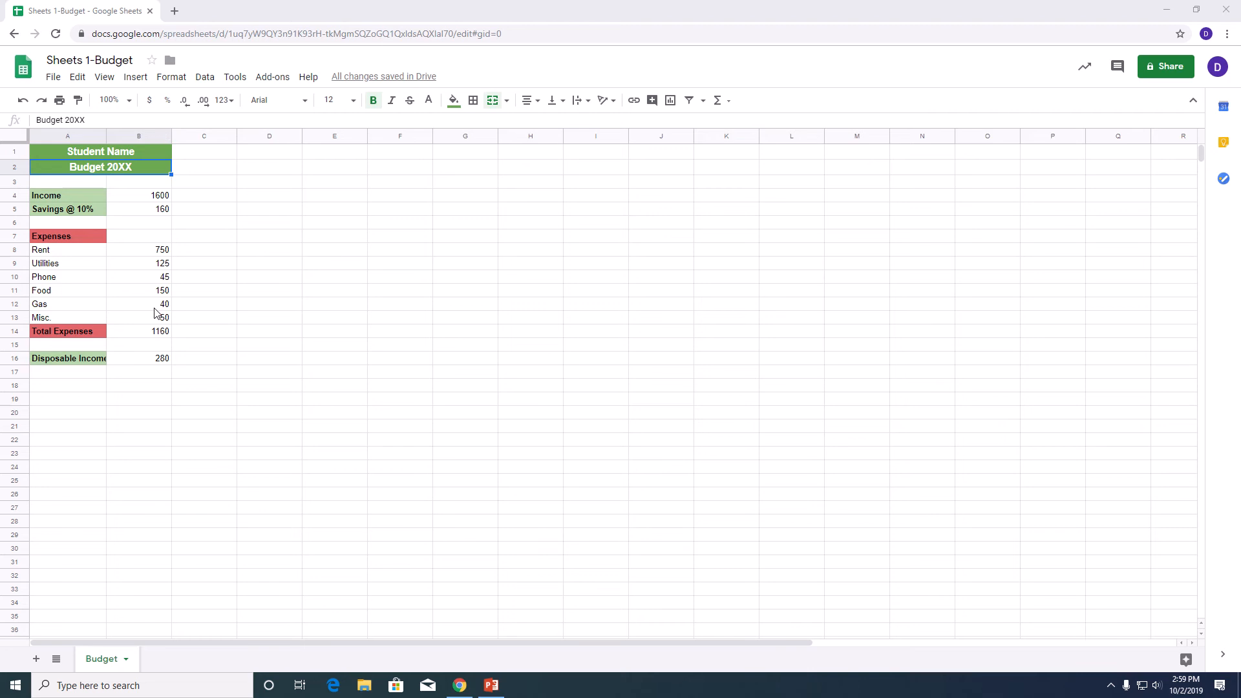
# Format the amounts from Income to Disposable Income (B4:B16) as currency in dollars.
pyautogui.moveTo(155, 197); pyautogui.dragTo(155, 370)
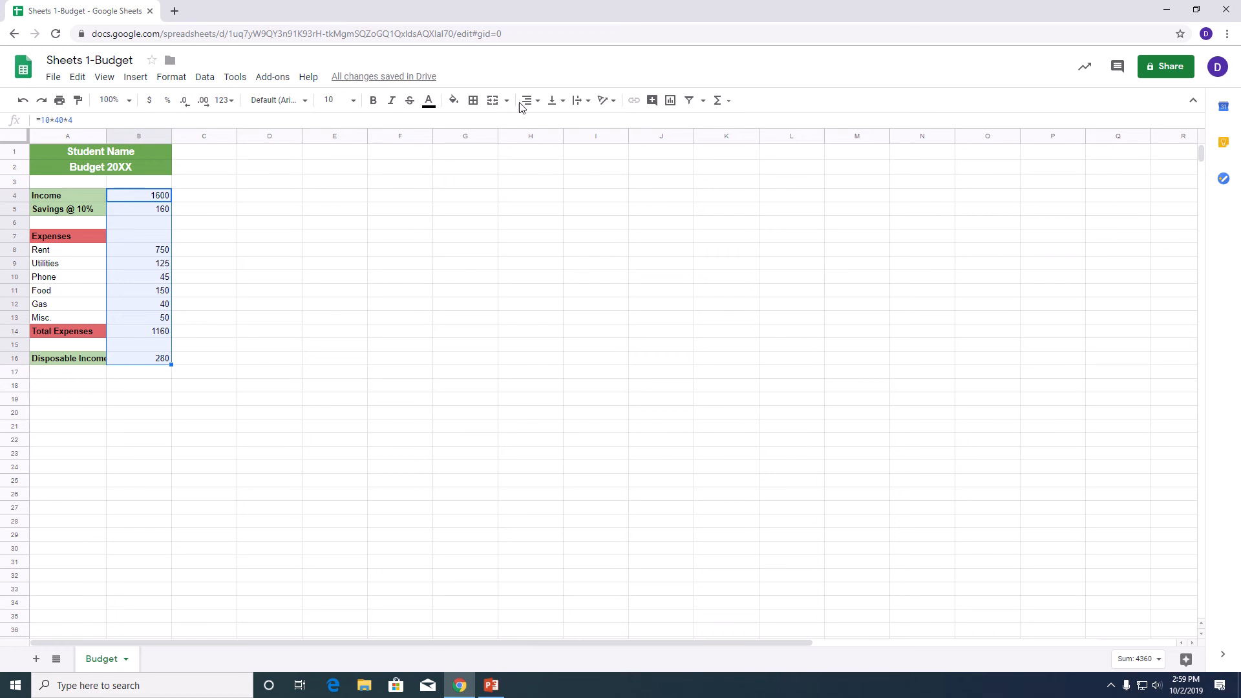
pyautogui.moveTo(466, 3)
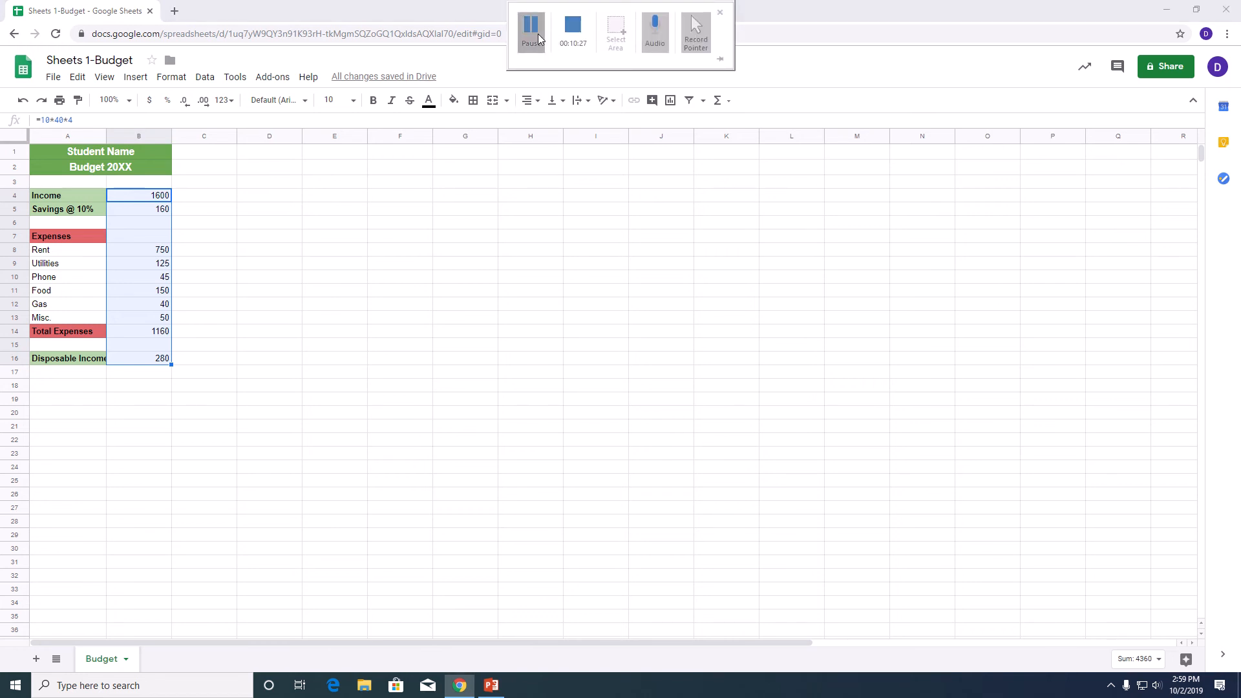
pyautogui.click(147, 103)
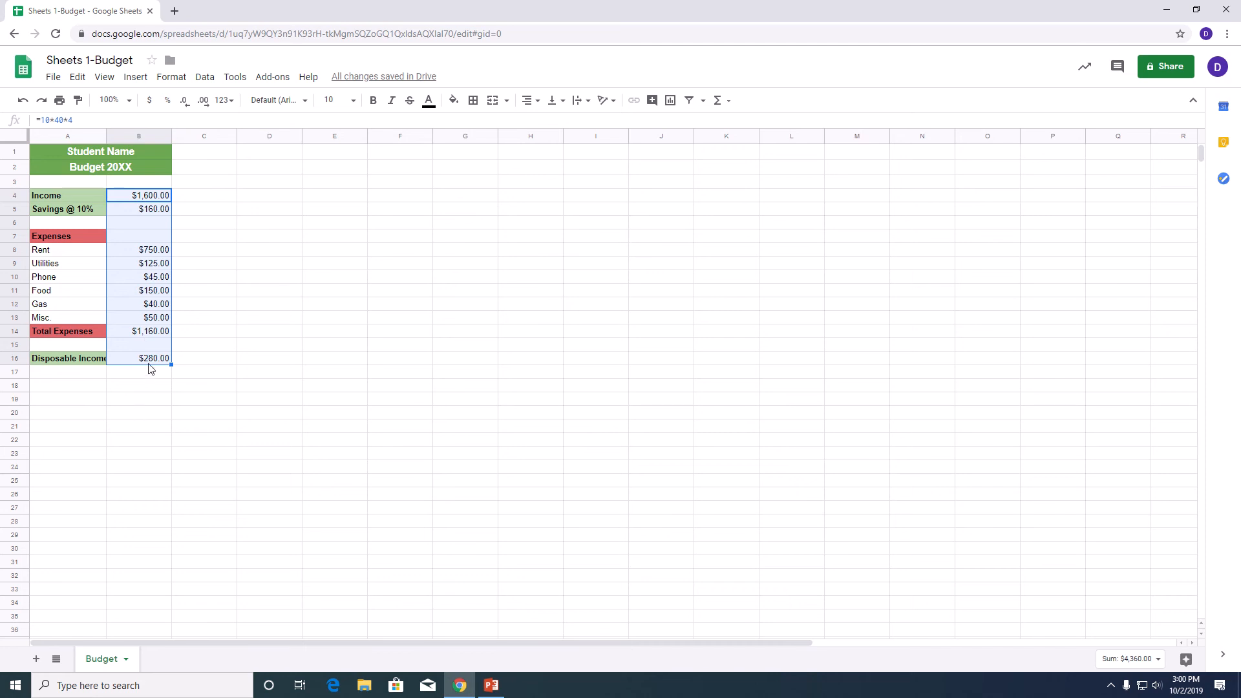
# Add top and bottom borders to the Total Expenses amount in B14 and the Disposable Income amount in B16.
pyautogui.click(164, 335)
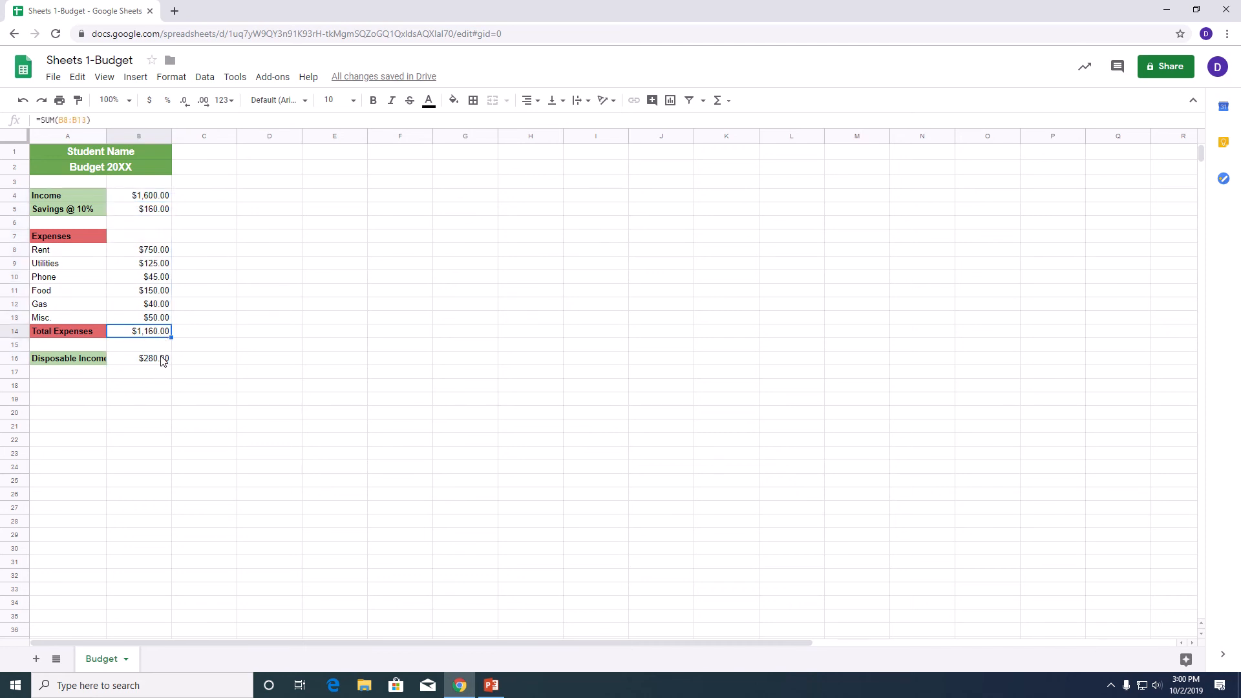
pyautogui.keyDown('ctrl'); pyautogui.click(162, 360); pyautogui.keyUp('ctrl')
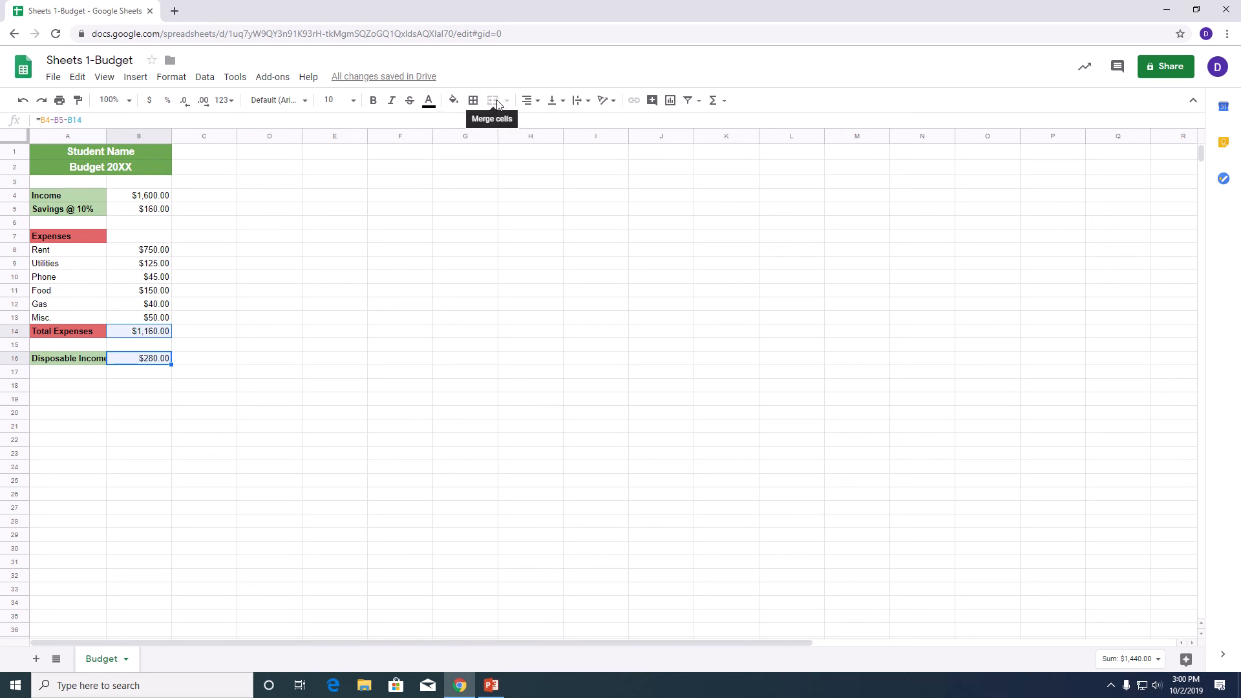
pyautogui.click(475, 103)
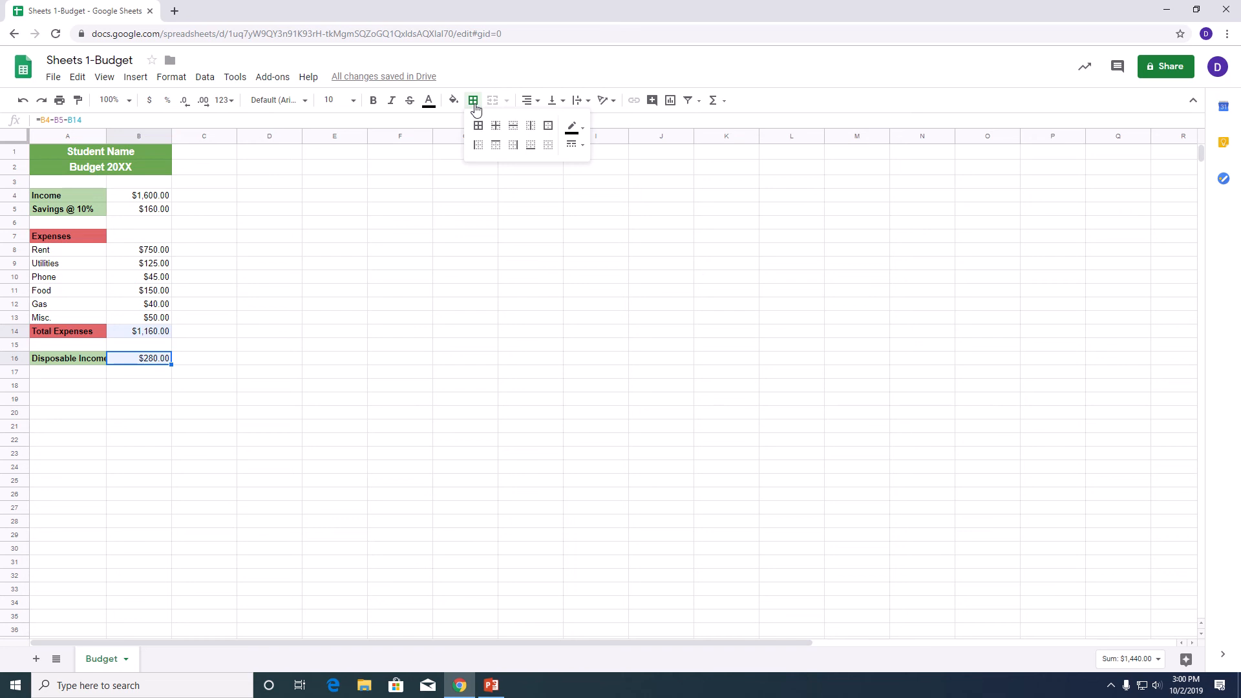
pyautogui.click(493, 146)
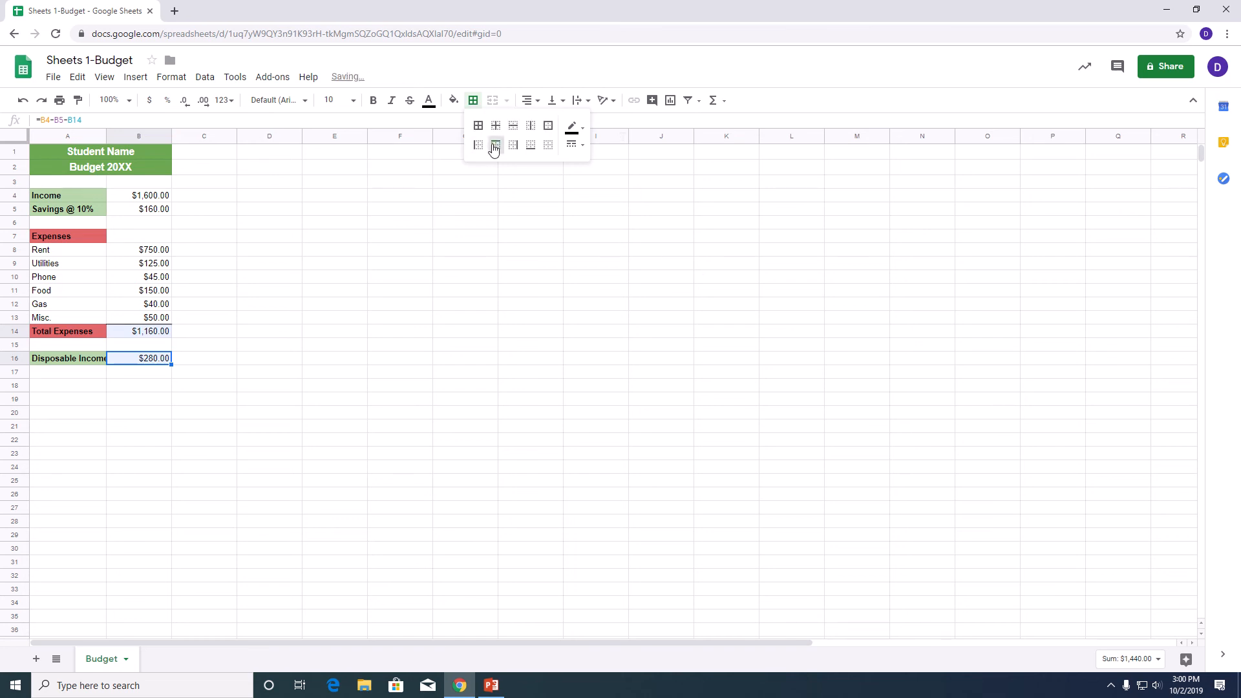
pyautogui.click(531, 146)
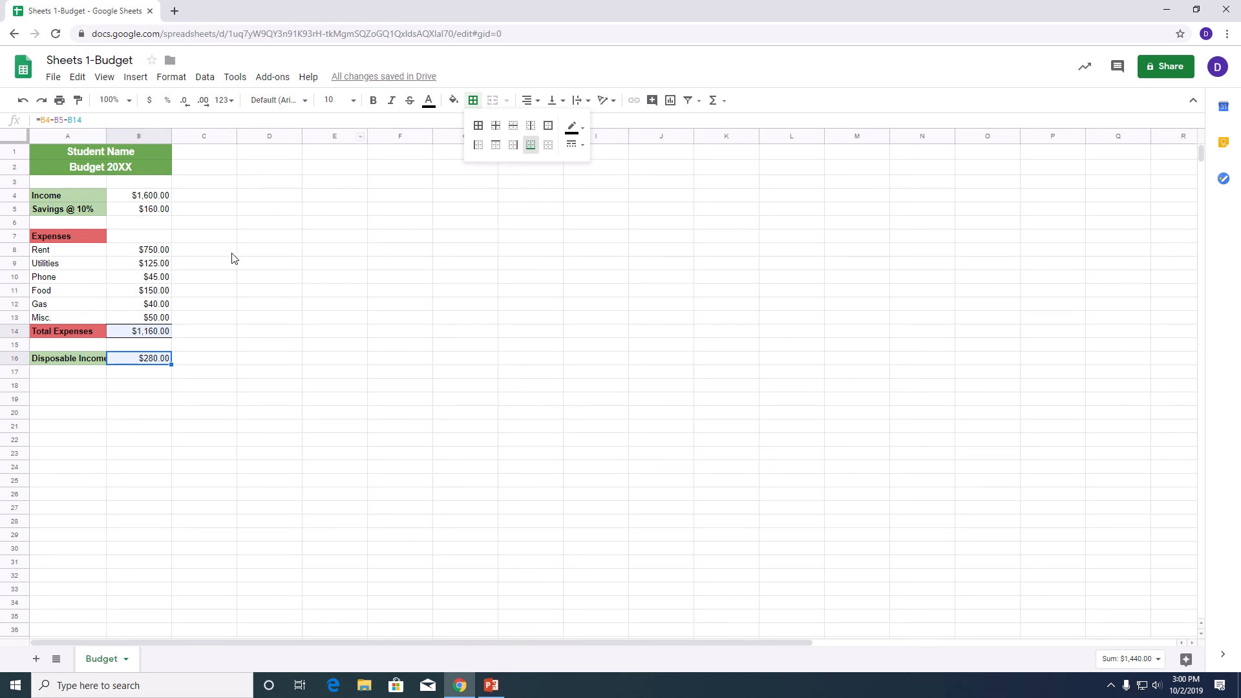
# Make the Disposable Income amount in B16 bold.
pyautogui.click(152, 360)
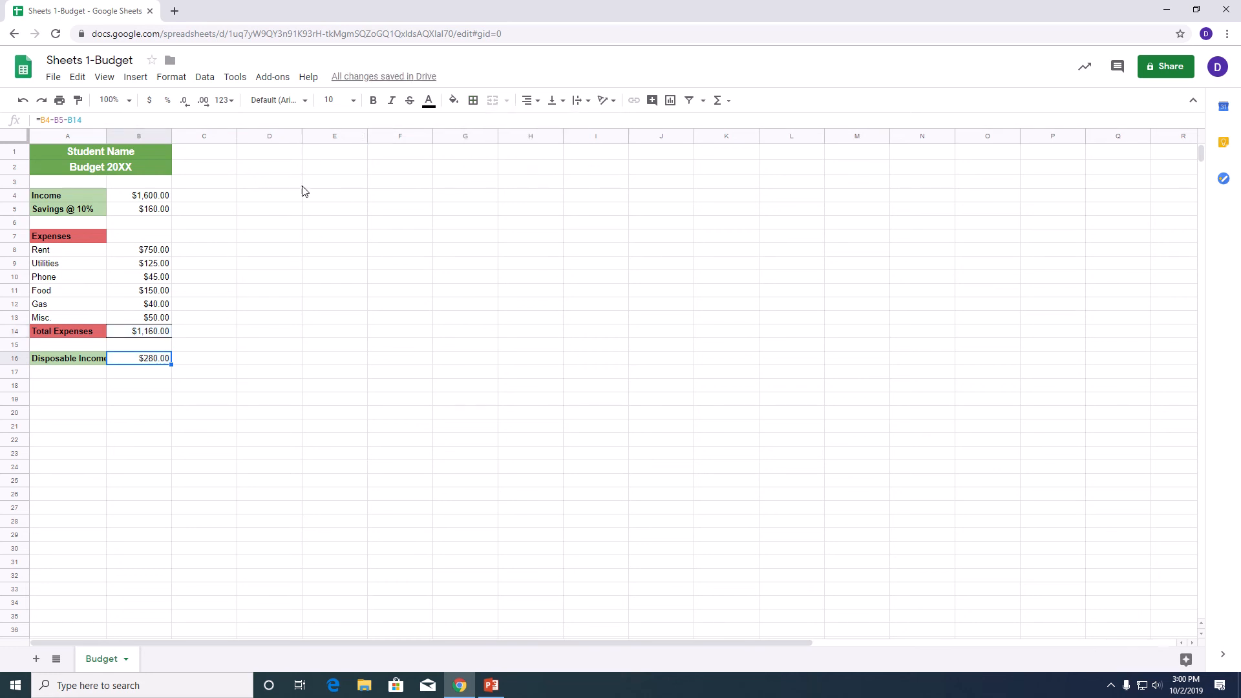
pyautogui.click(373, 101)
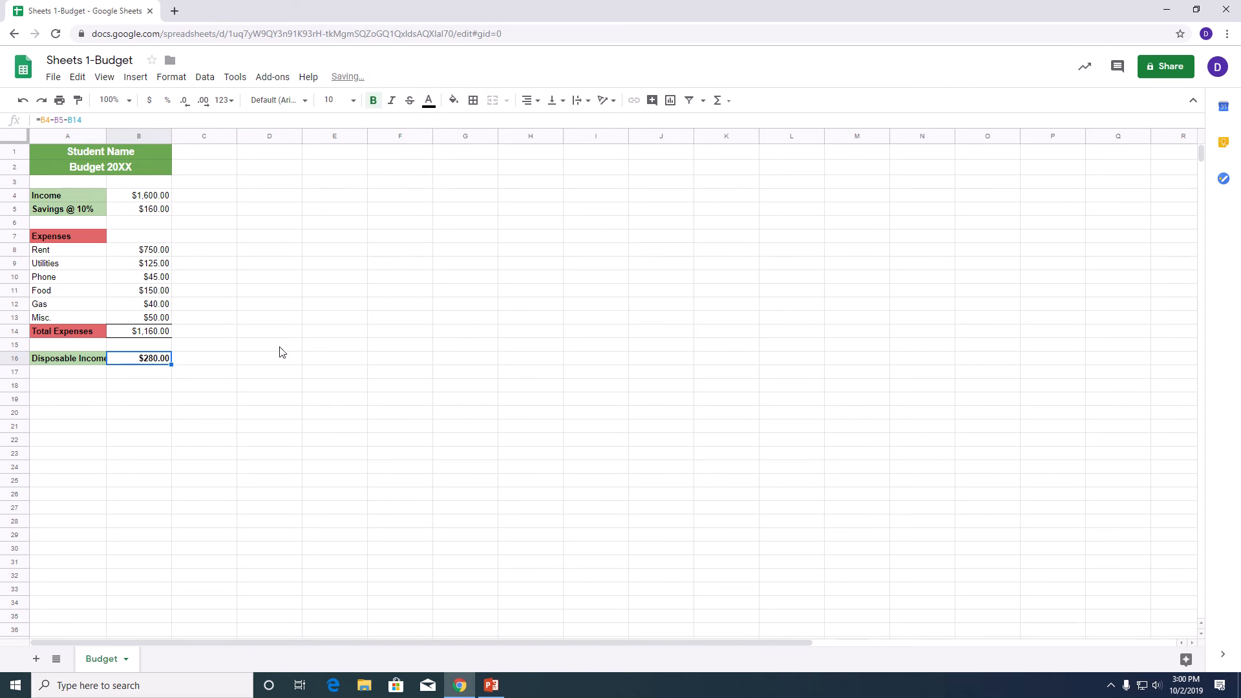
pyautogui.click(115, 329)
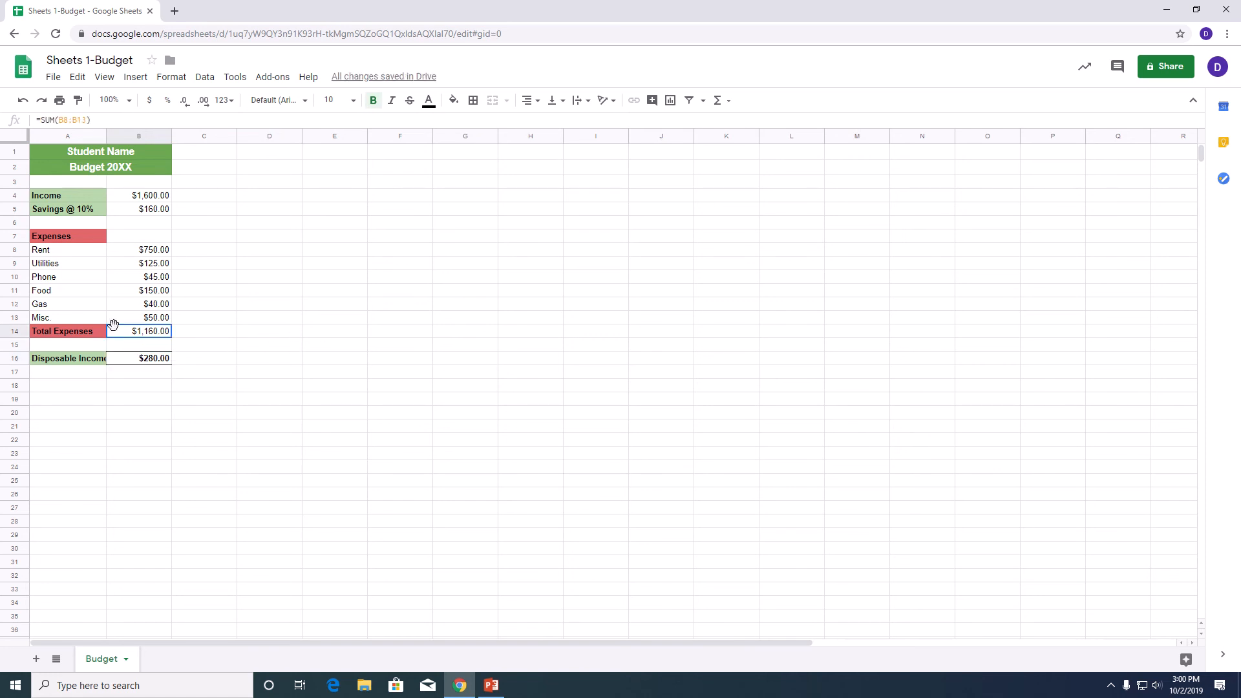
pyautogui.click(200, 346)
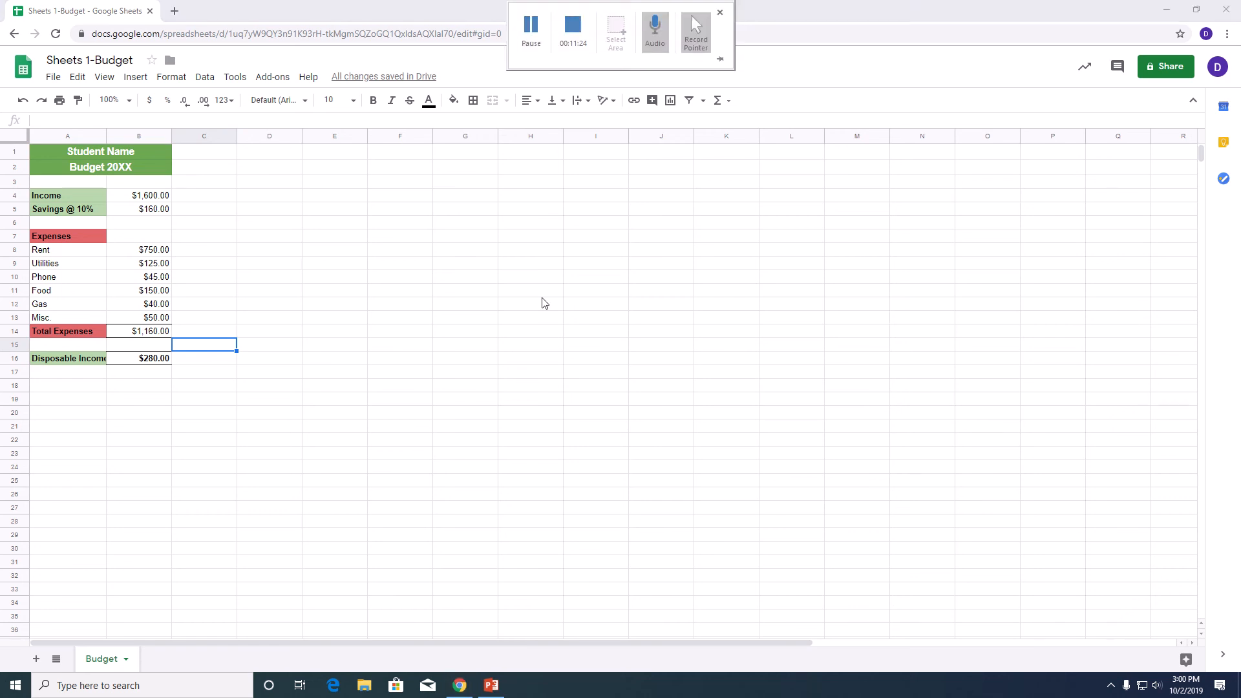
# Insert a chart of the expense labels and amounts from Rent to Misc. (A8:B13) and choose the suggested pie chart type.
pyautogui.click(60, 250)
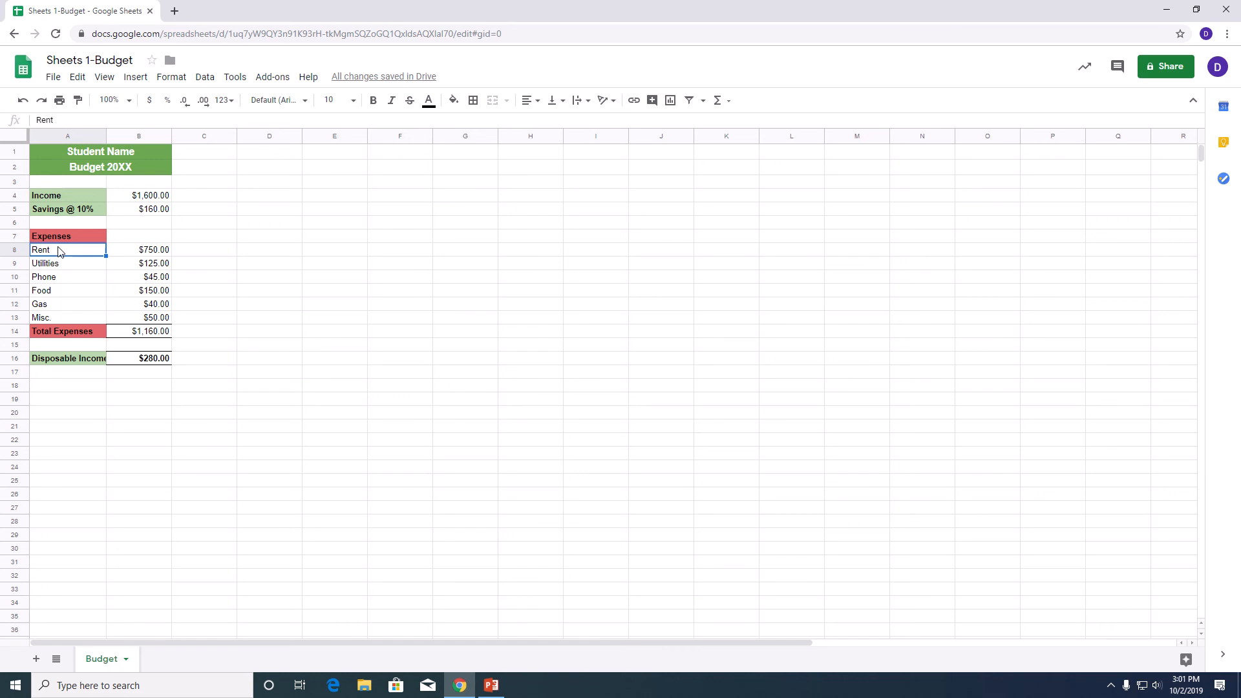
pyautogui.moveTo(58, 250); pyautogui.dragTo(152, 317)
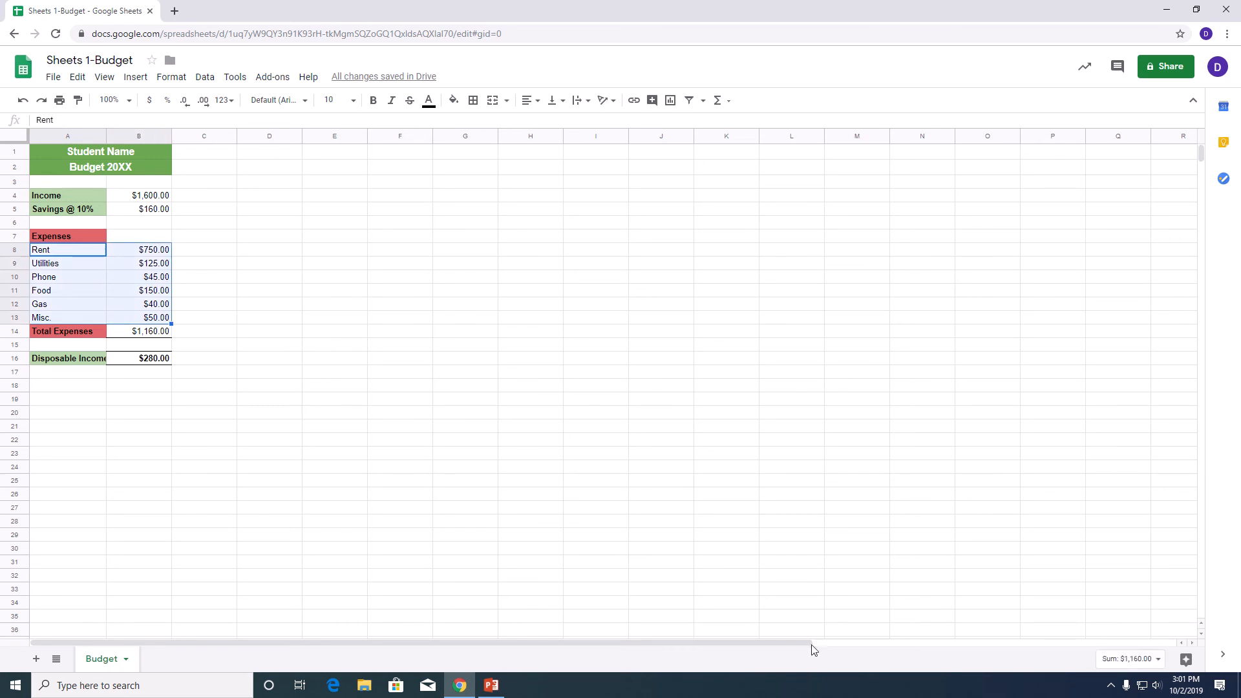
pyautogui.moveTo(519, 19)
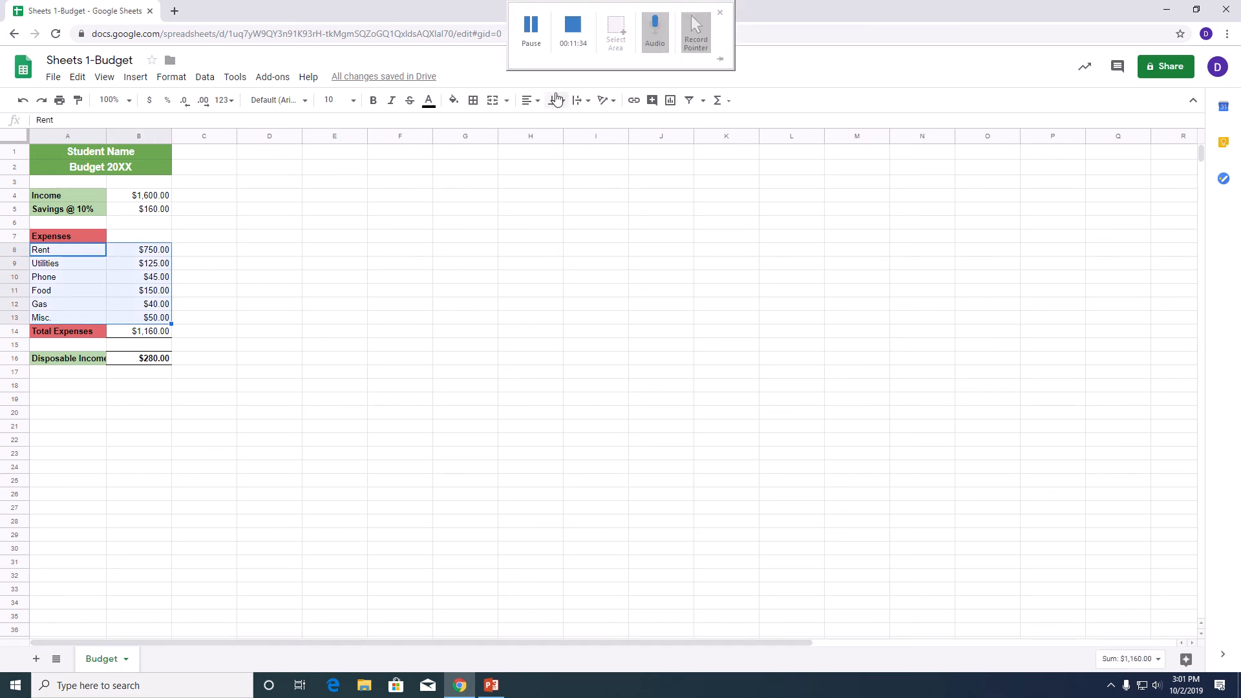
pyautogui.click(671, 102)
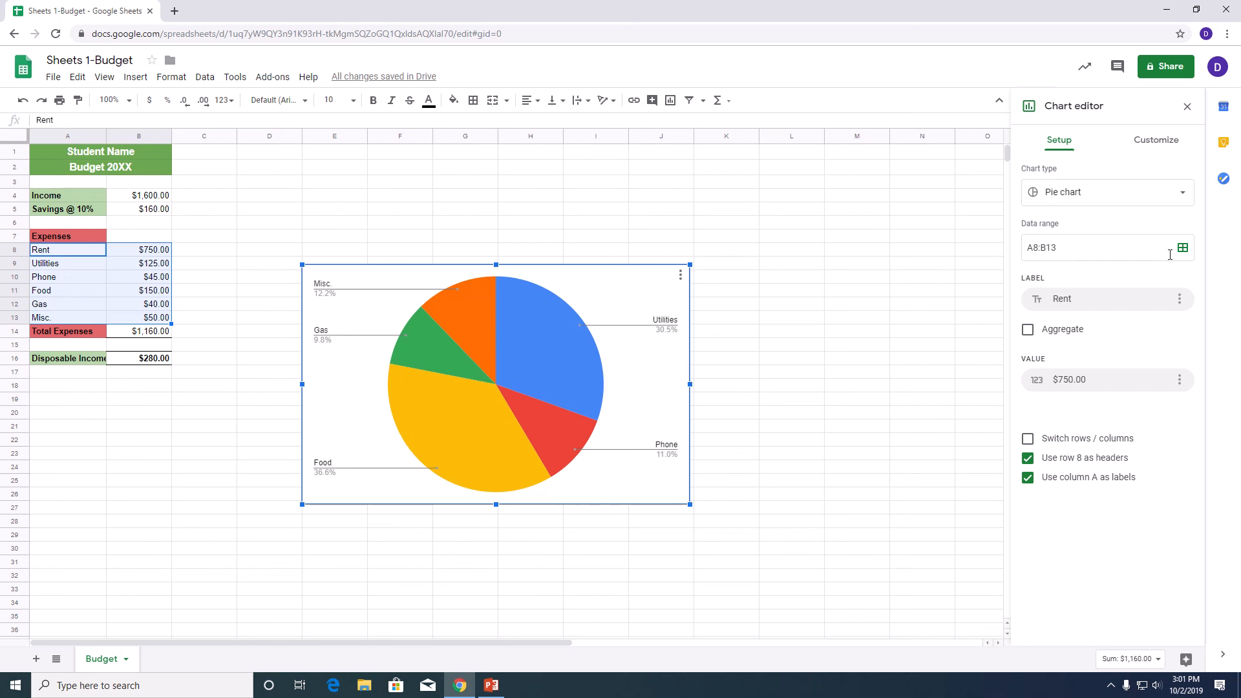
pyautogui.click(1139, 194)
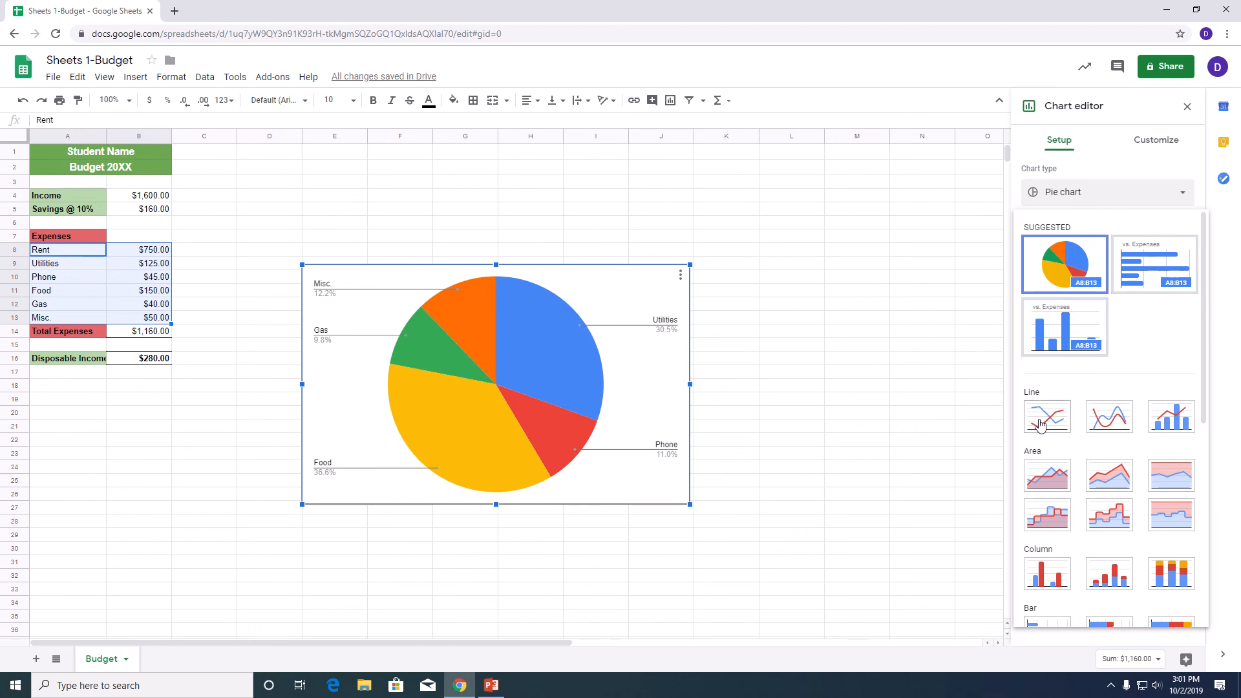
pyautogui.scroll(-2, 1043, 517)
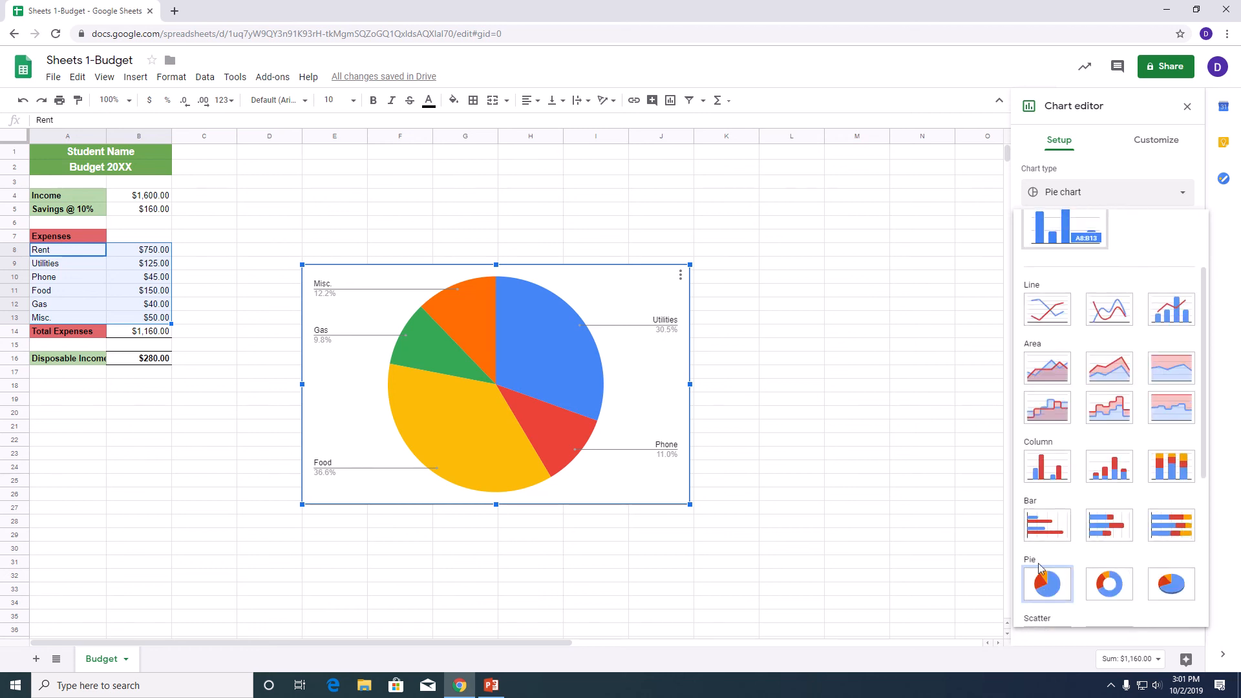
pyautogui.scroll(2, 1040, 567)
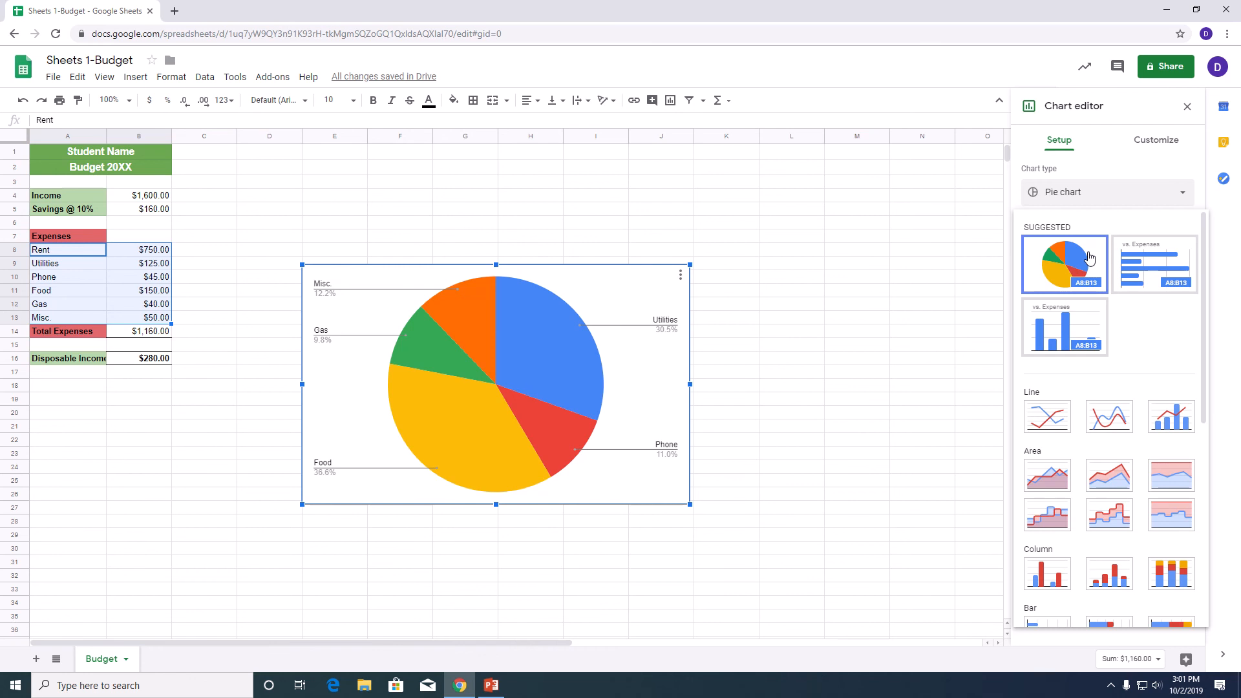
pyautogui.click(1090, 258)
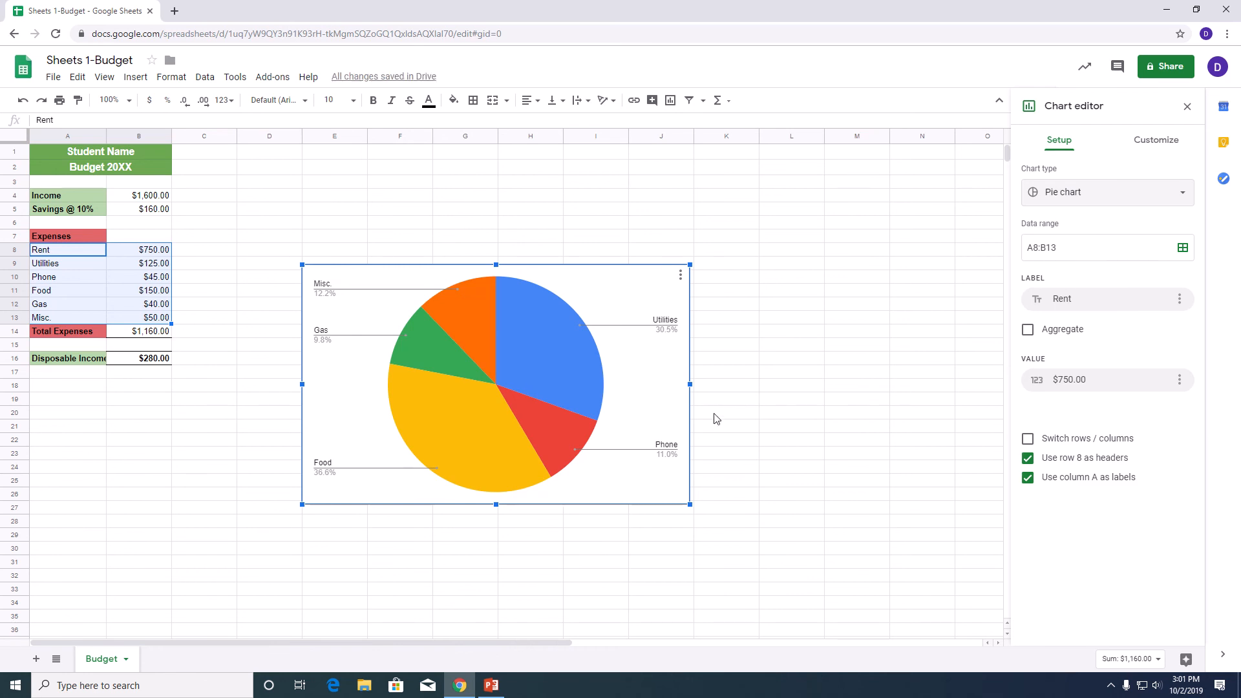
# Shrink the pie chart and place it directly beside the budget table, spanning columns C to G from row 1 to row 15.
pyautogui.moveTo(544, 422)
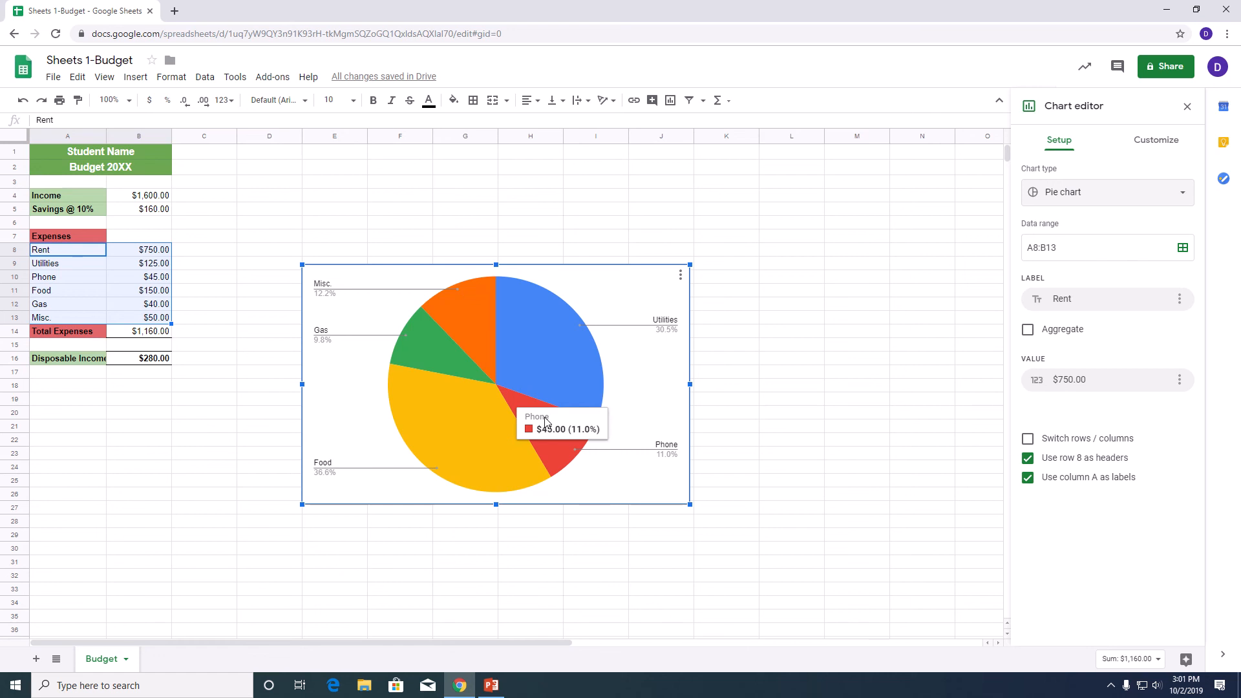
pyautogui.moveTo(689, 504); pyautogui.dragTo(585, 441)
pyautogui.moveTo(526, 280); pyautogui.dragTo(402, 167)
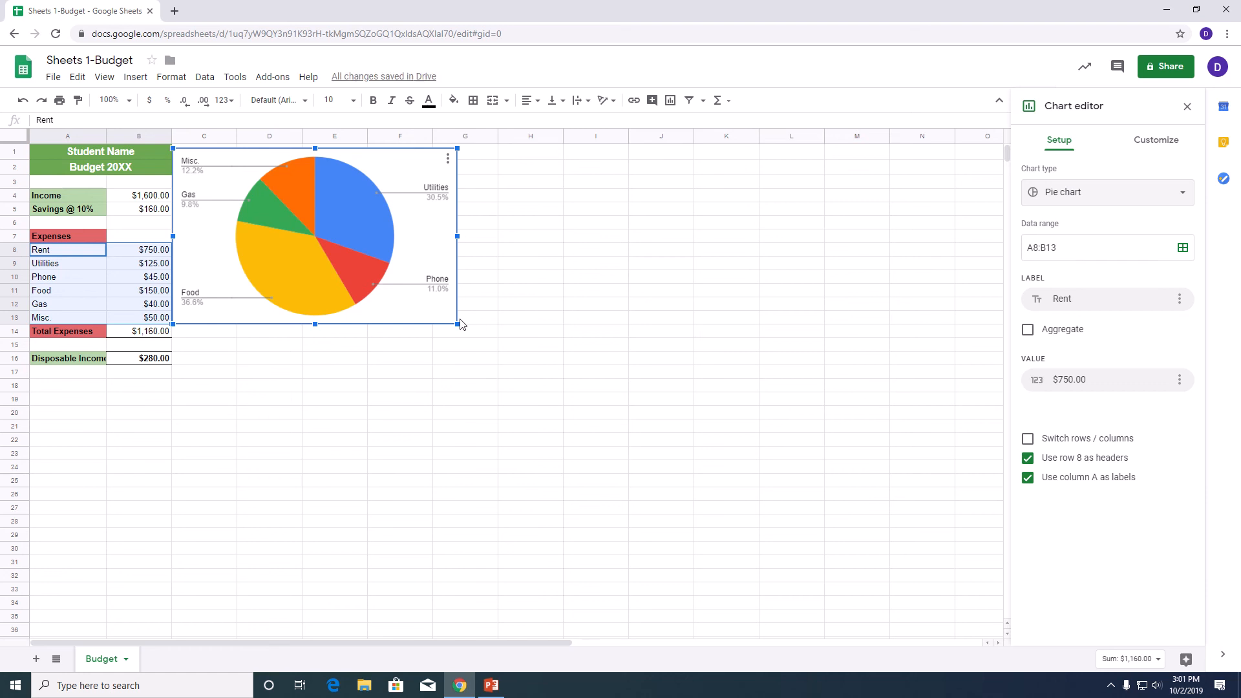
pyautogui.moveTo(457, 323); pyautogui.dragTo(490, 344)
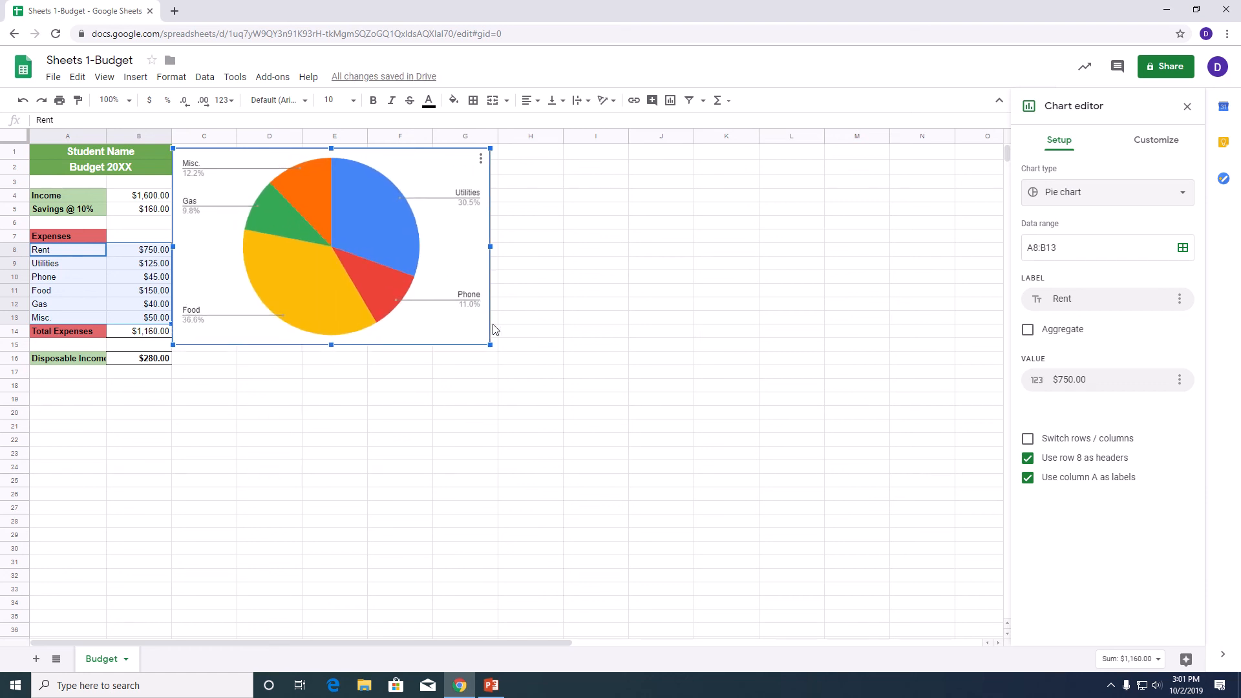
pyautogui.click(579, 404)
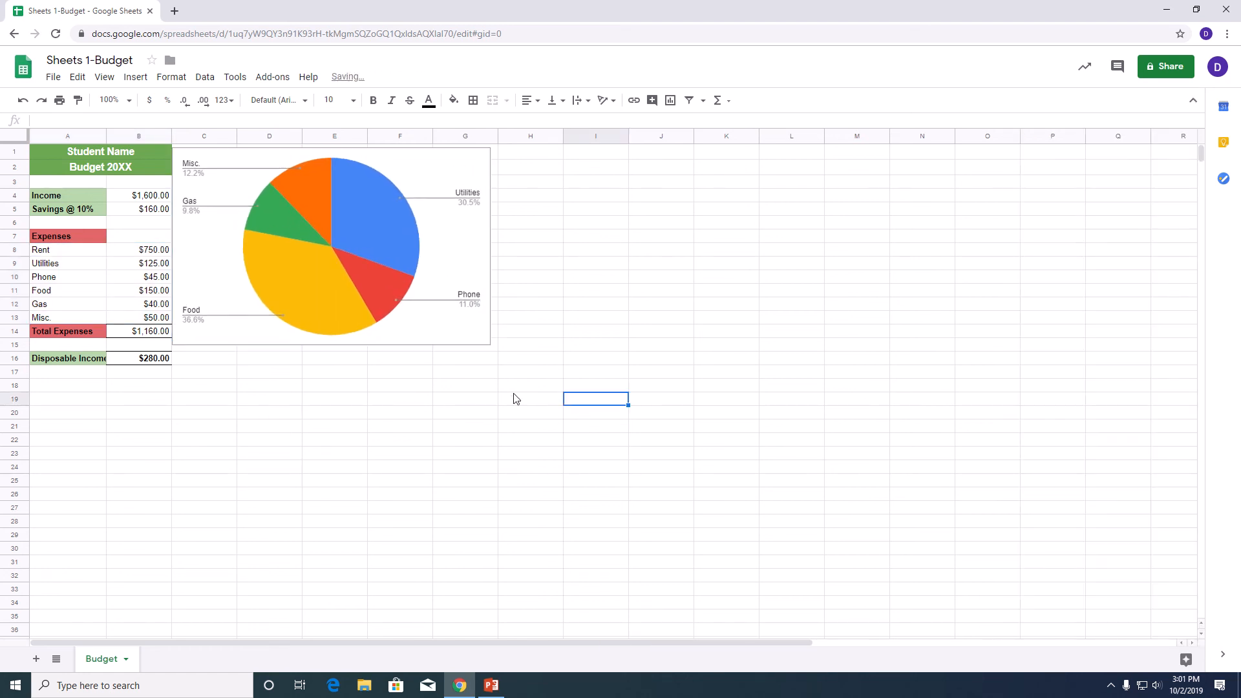
# Enlarge the pie chart slightly and move it down so that its lower edge lines up with the Disposable Income row.
pyautogui.click(475, 339)
pyautogui.moveTo(490, 344); pyautogui.dragTo(499, 349)
pyautogui.click(660, 483)
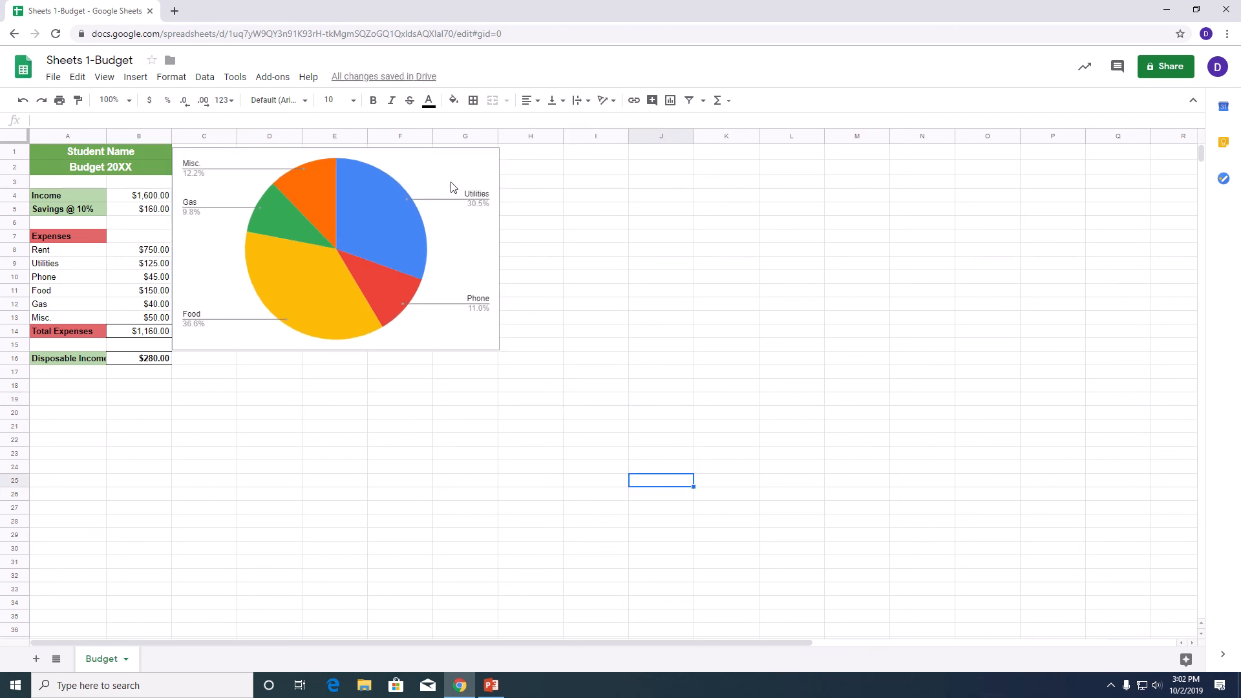
pyautogui.click(432, 191)
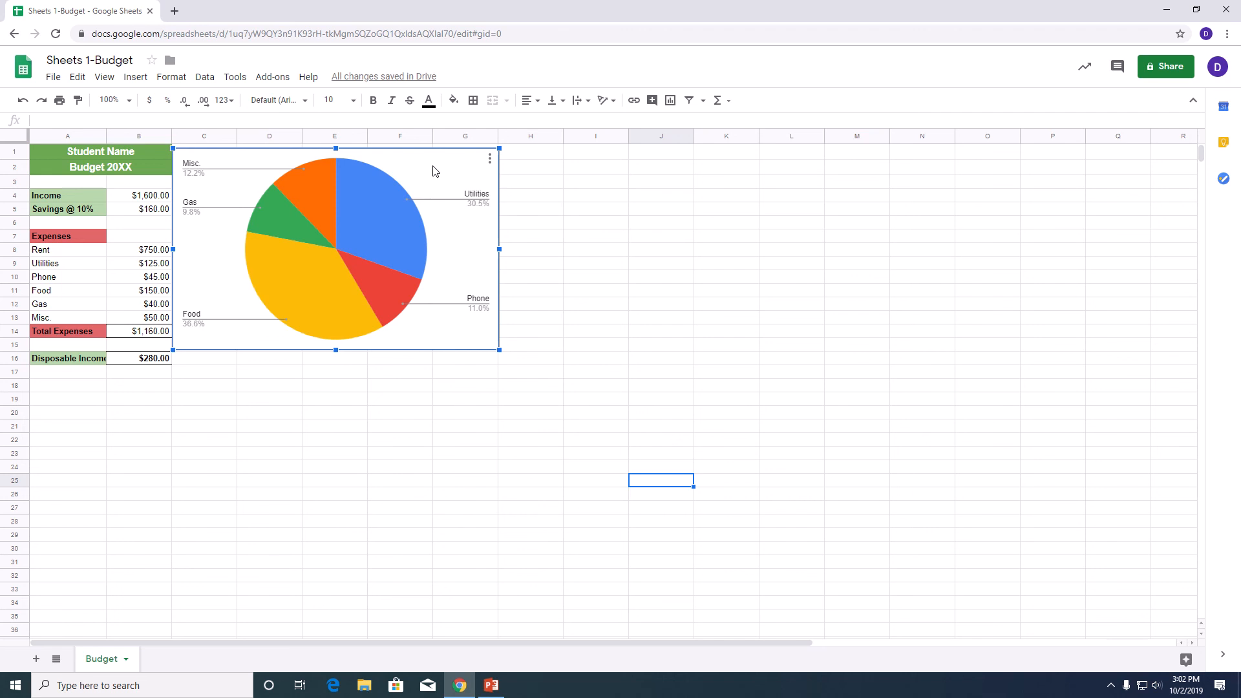
pyautogui.moveTo(433, 172); pyautogui.dragTo(433, 185)
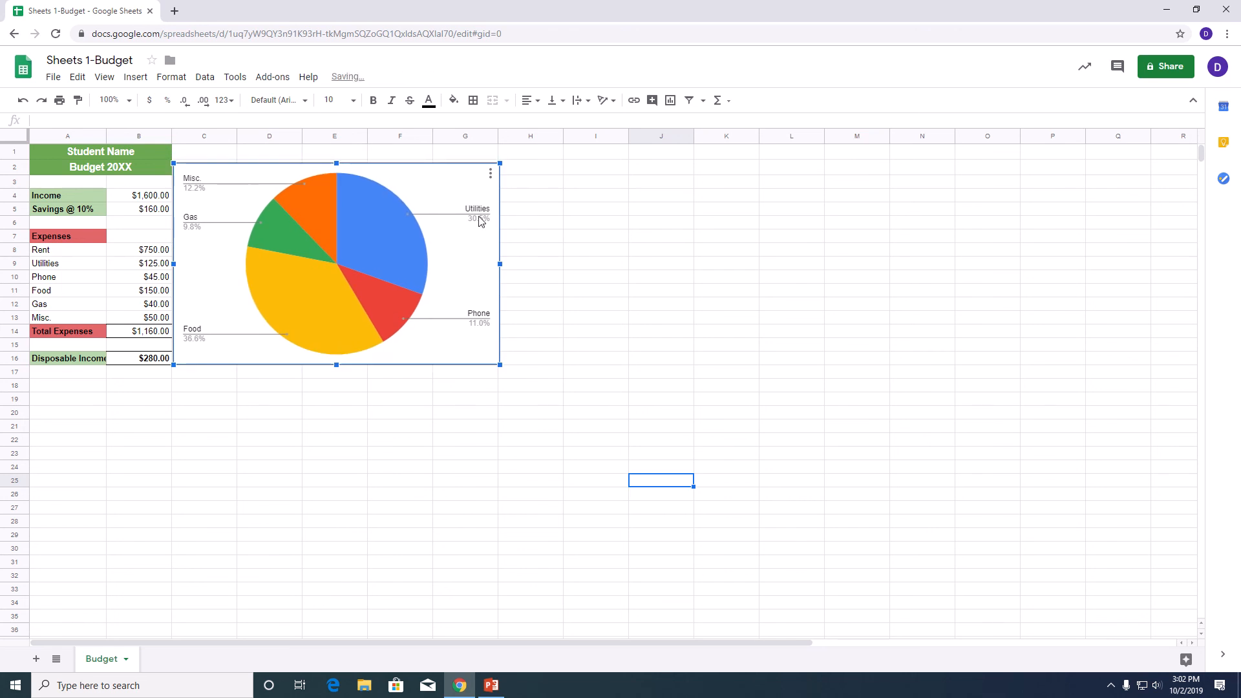
pyautogui.click(568, 281)
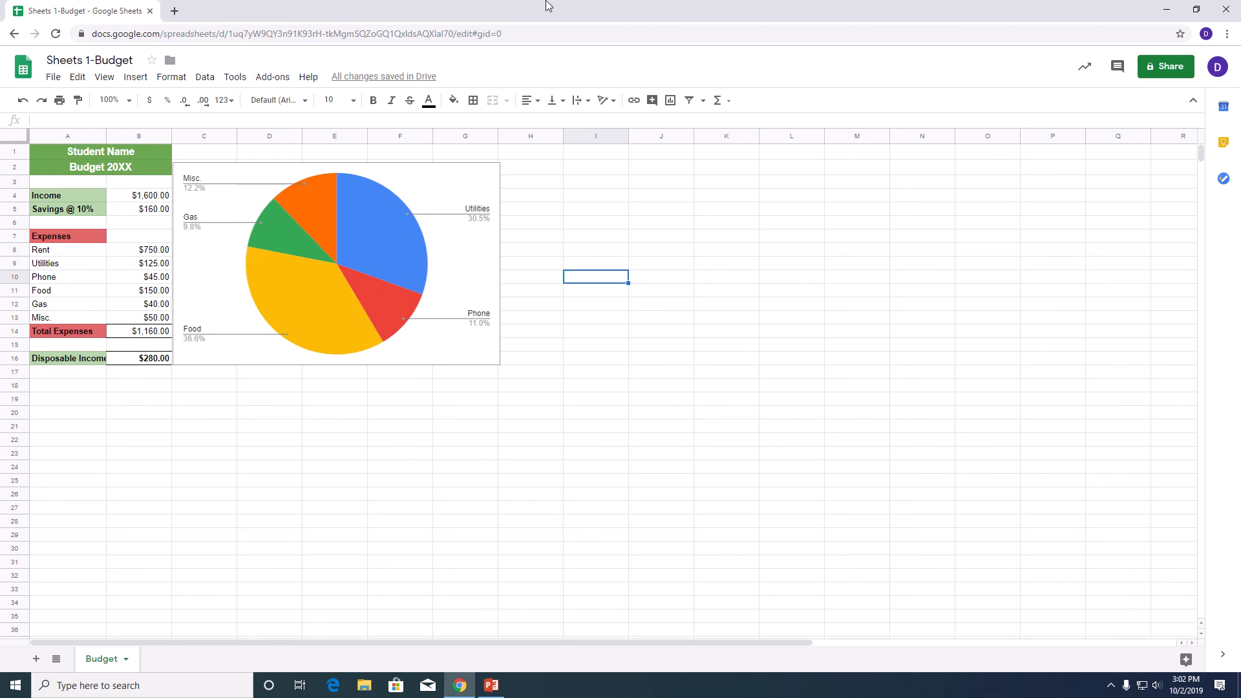
# Open the pie chart for editing, look through its customization options, and set the chart's background color to light green.
pyautogui.moveTo(550, 3)
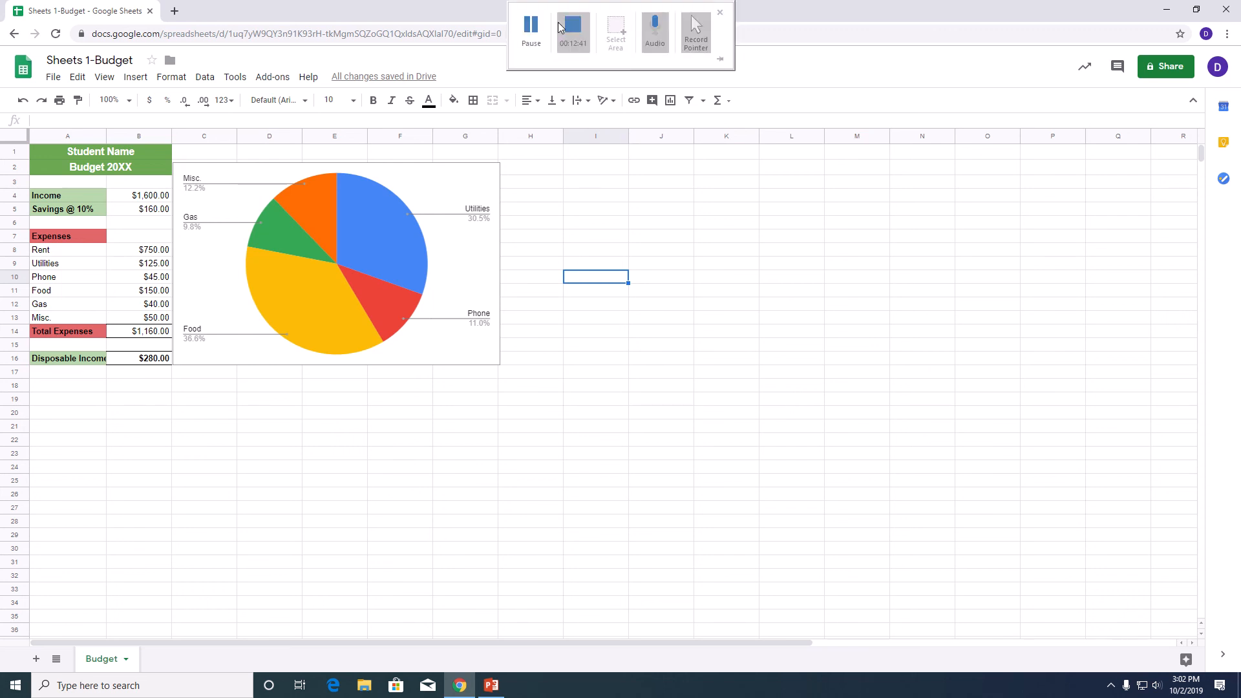
pyautogui.click(454, 181)
pyautogui.doubleClick(454, 181)
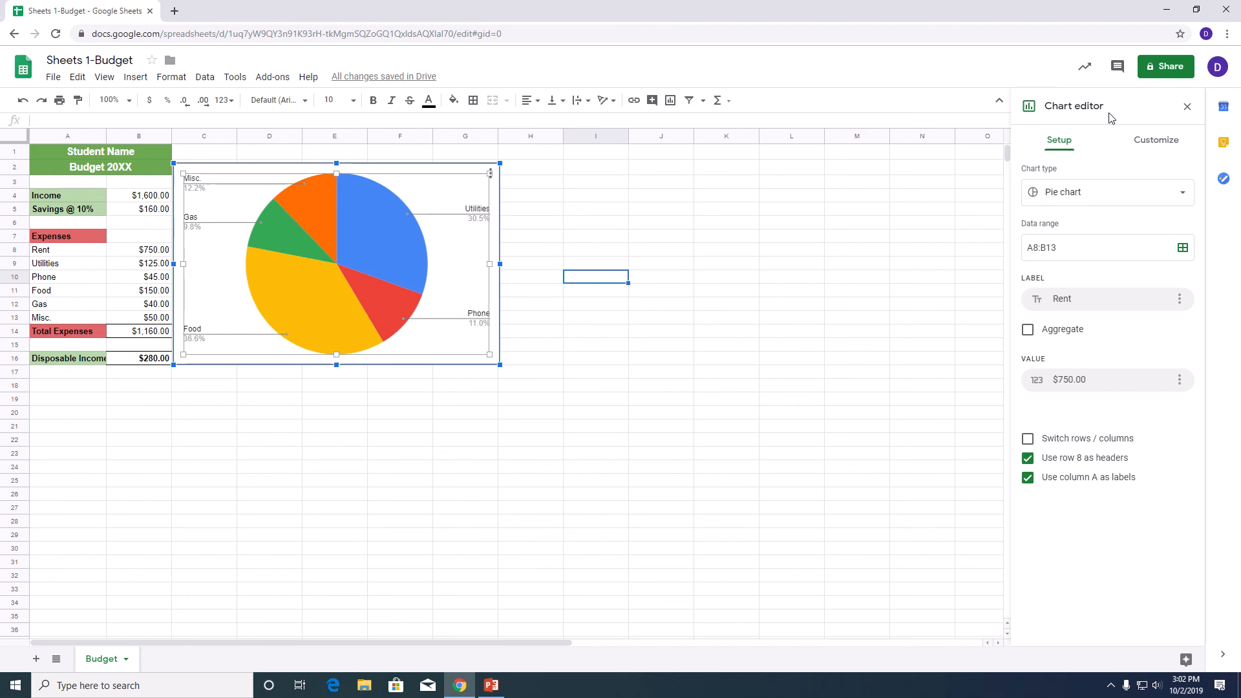
pyautogui.click(1154, 140)
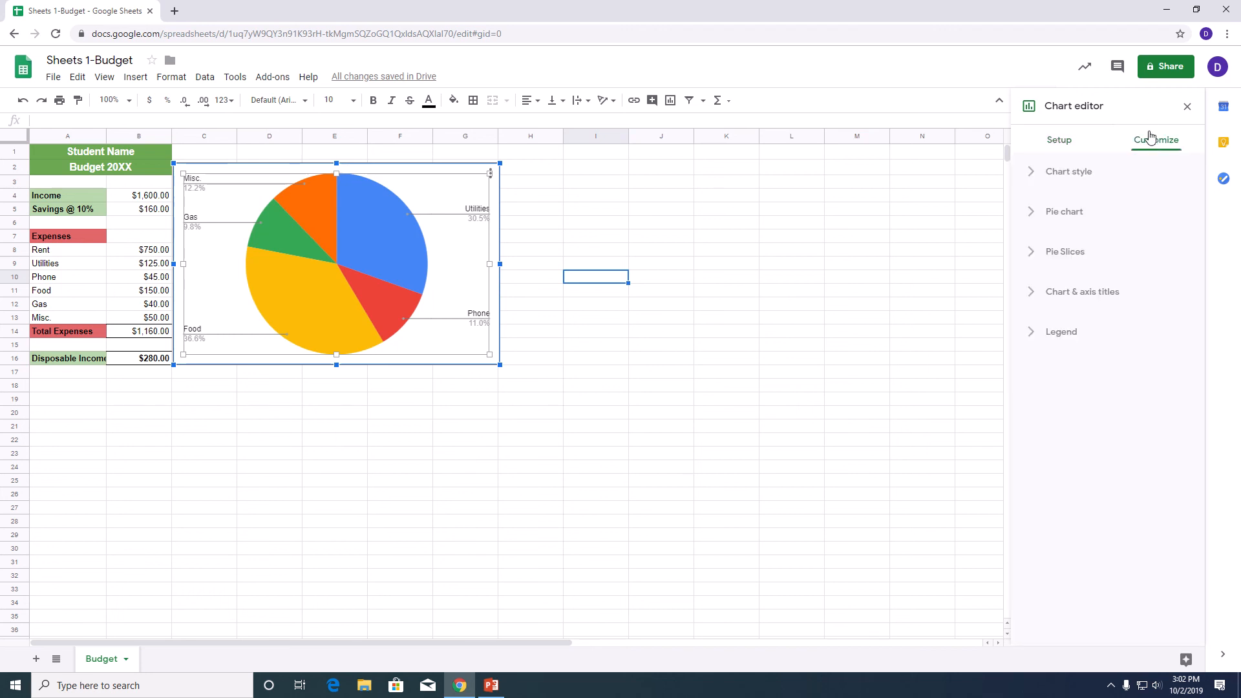
pyautogui.click(1033, 213)
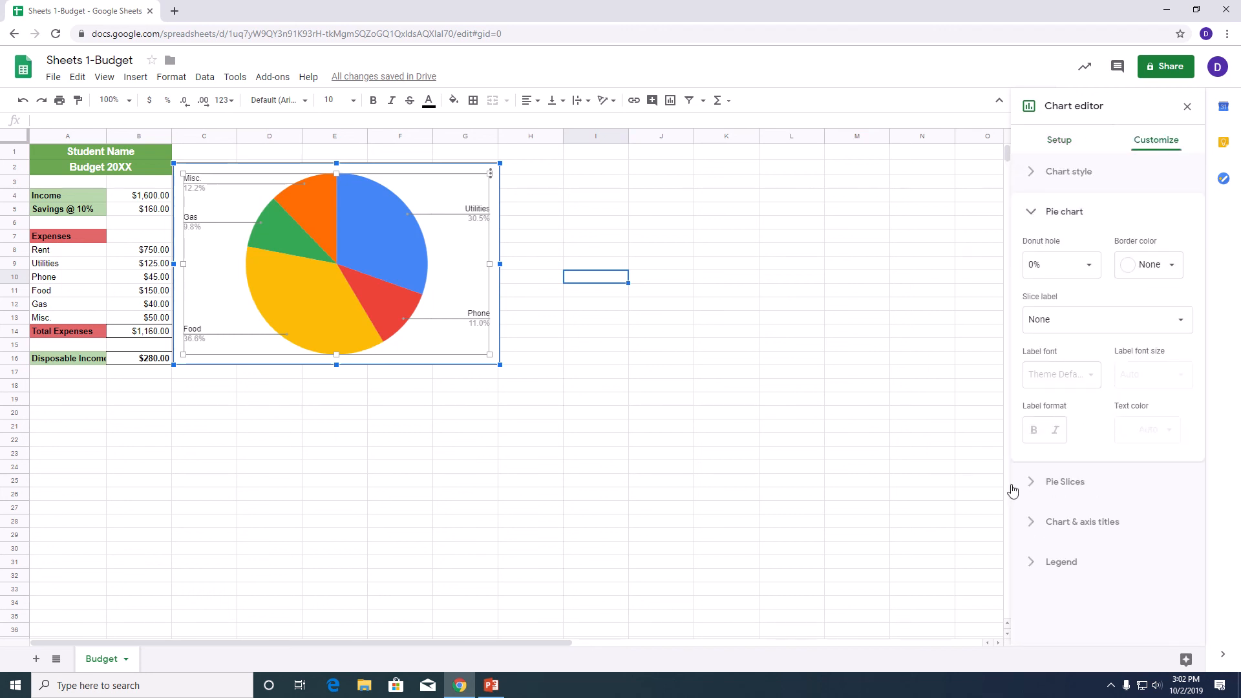
pyautogui.click(1036, 535)
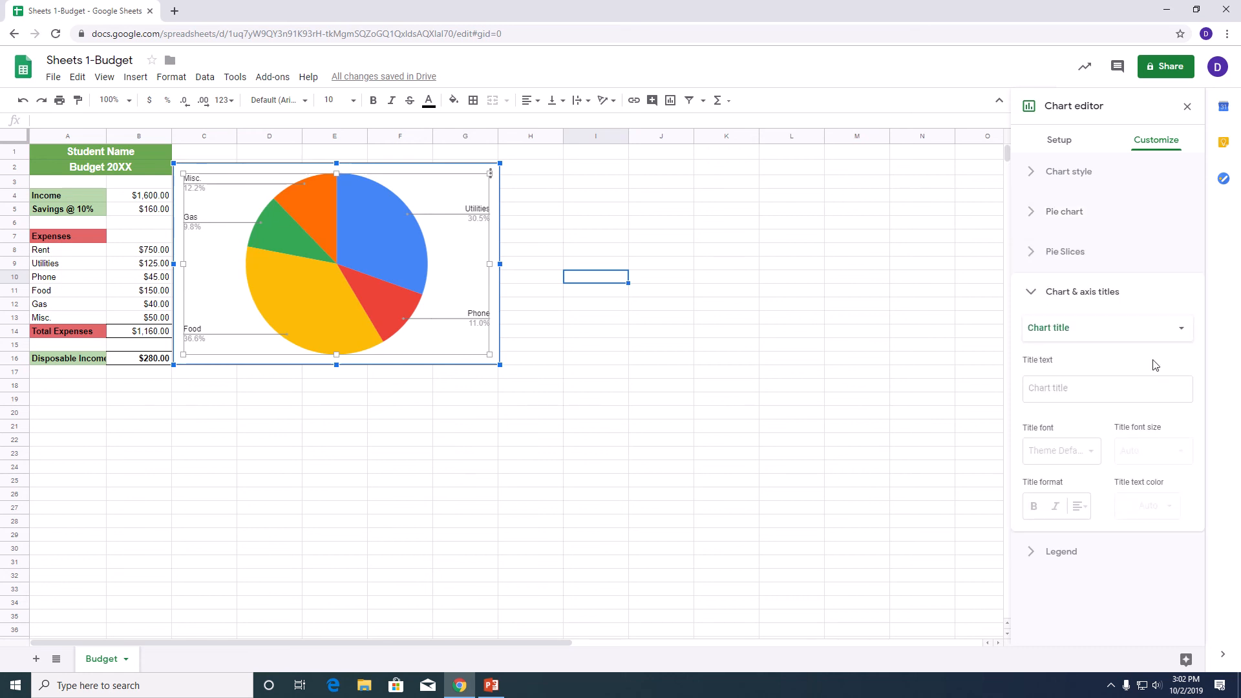
pyautogui.click(1029, 555)
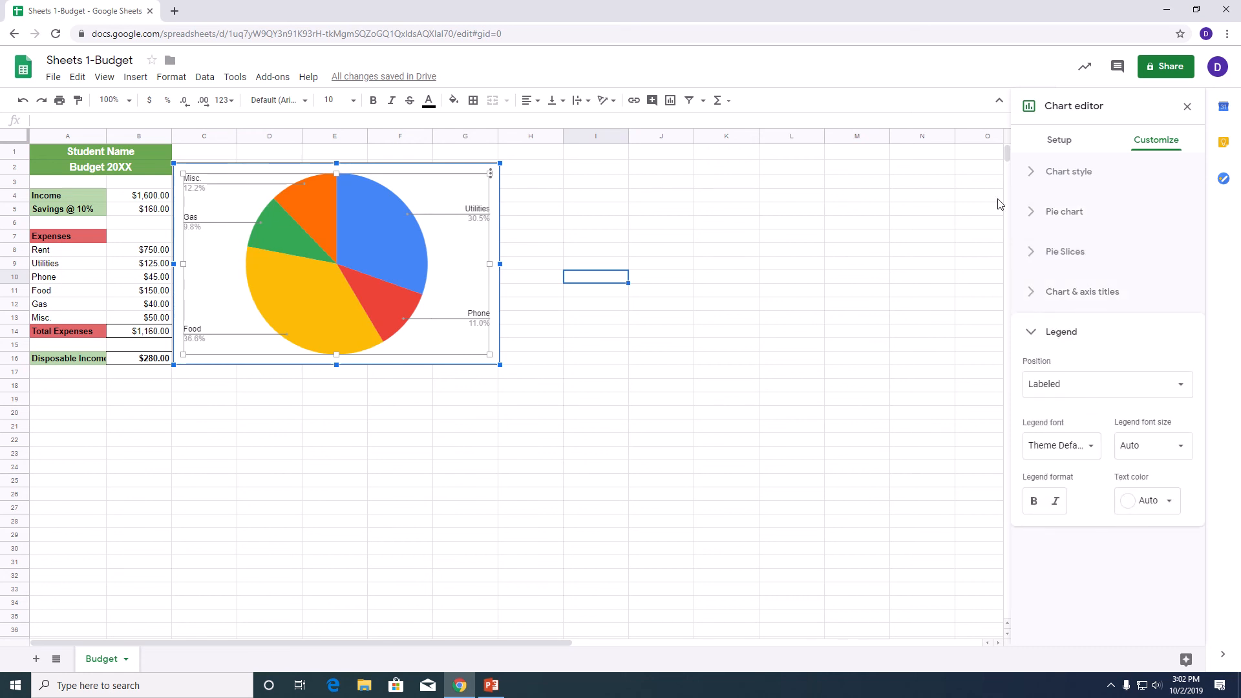
pyautogui.click(1046, 171)
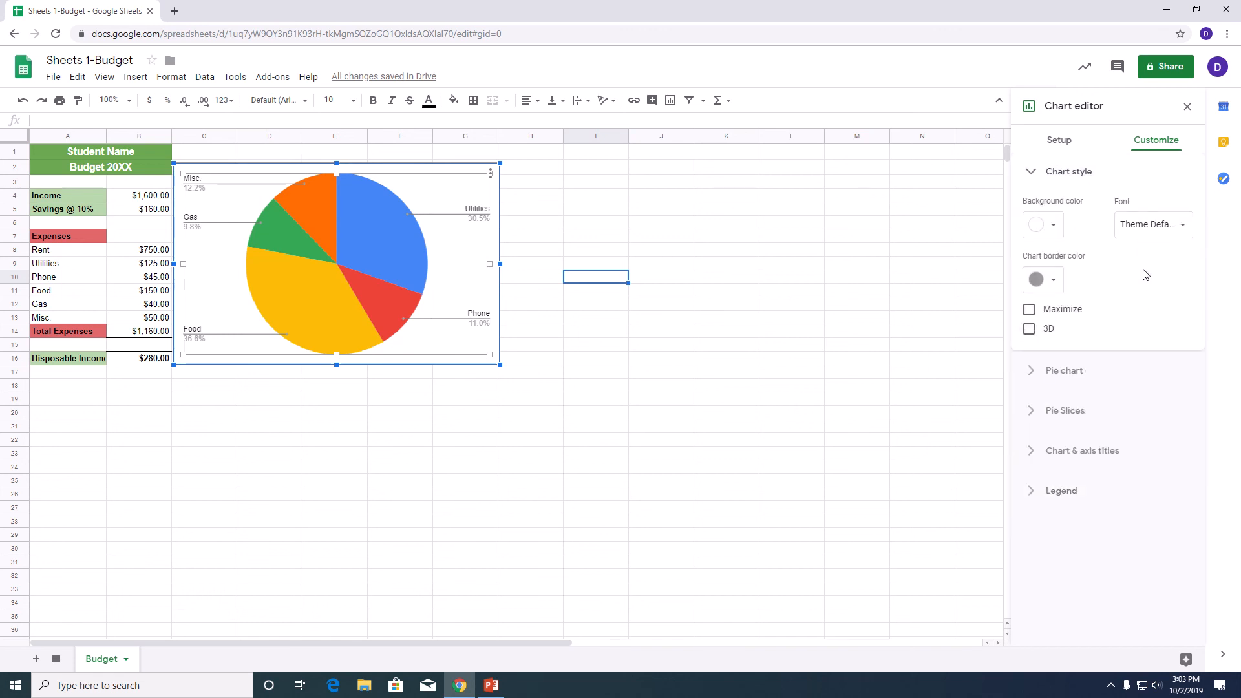
pyautogui.click(1047, 224)
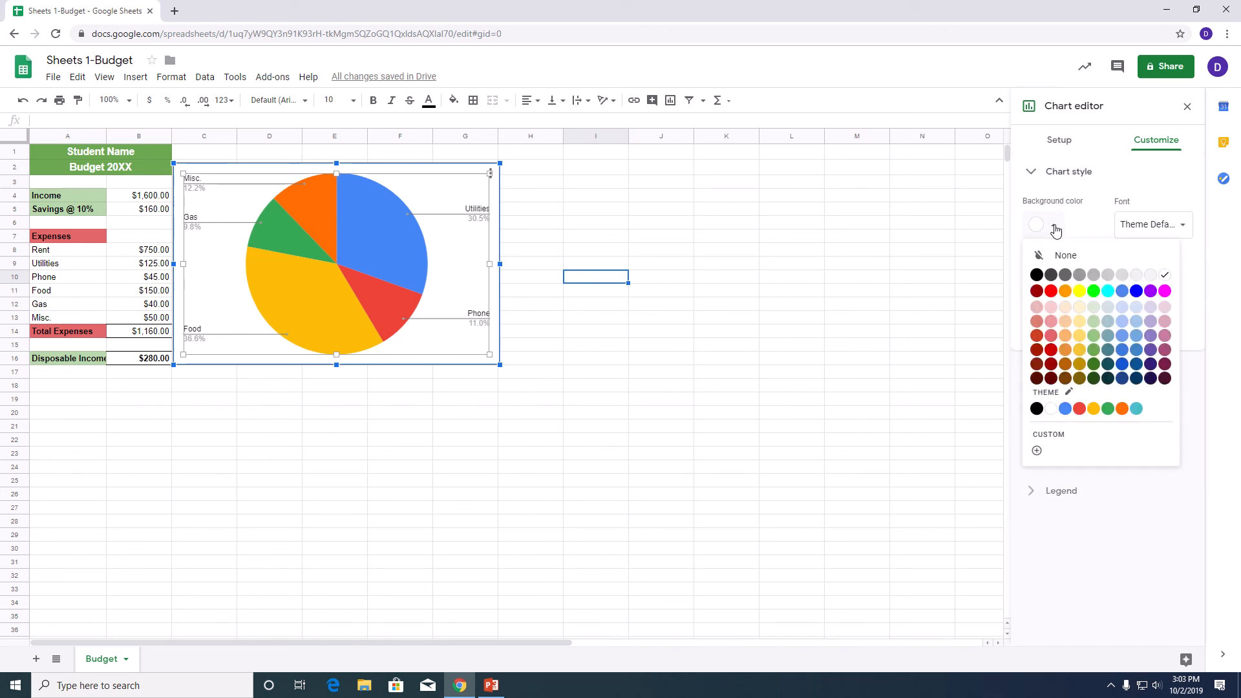
pyautogui.click(1093, 308)
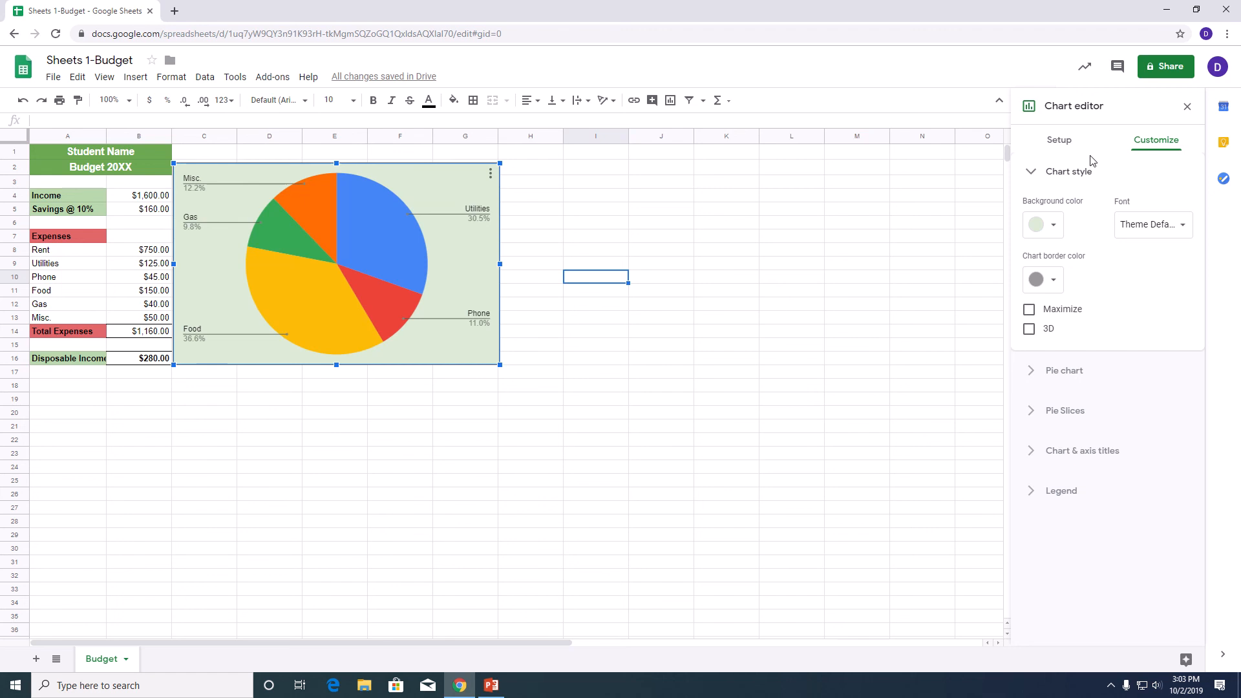
# Add the chart title "Budget 20XX" to the pie chart.
pyautogui.click(1071, 171)
pyautogui.click(1032, 292)
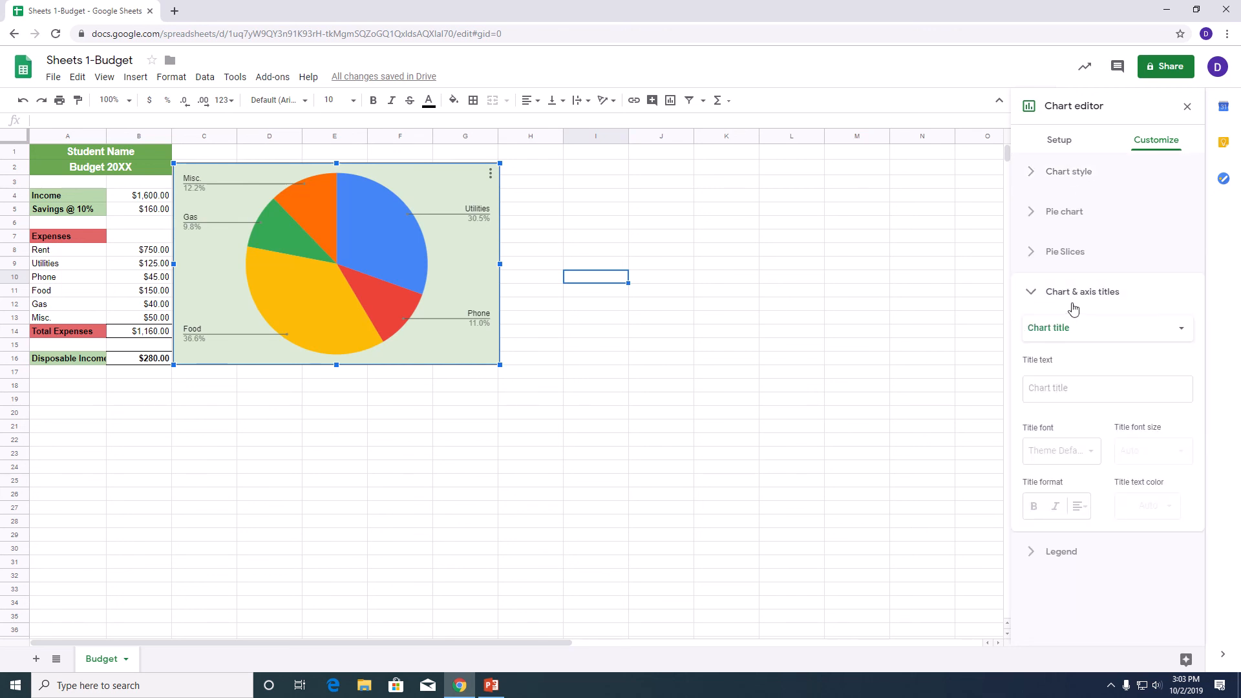
pyautogui.click(1077, 394)
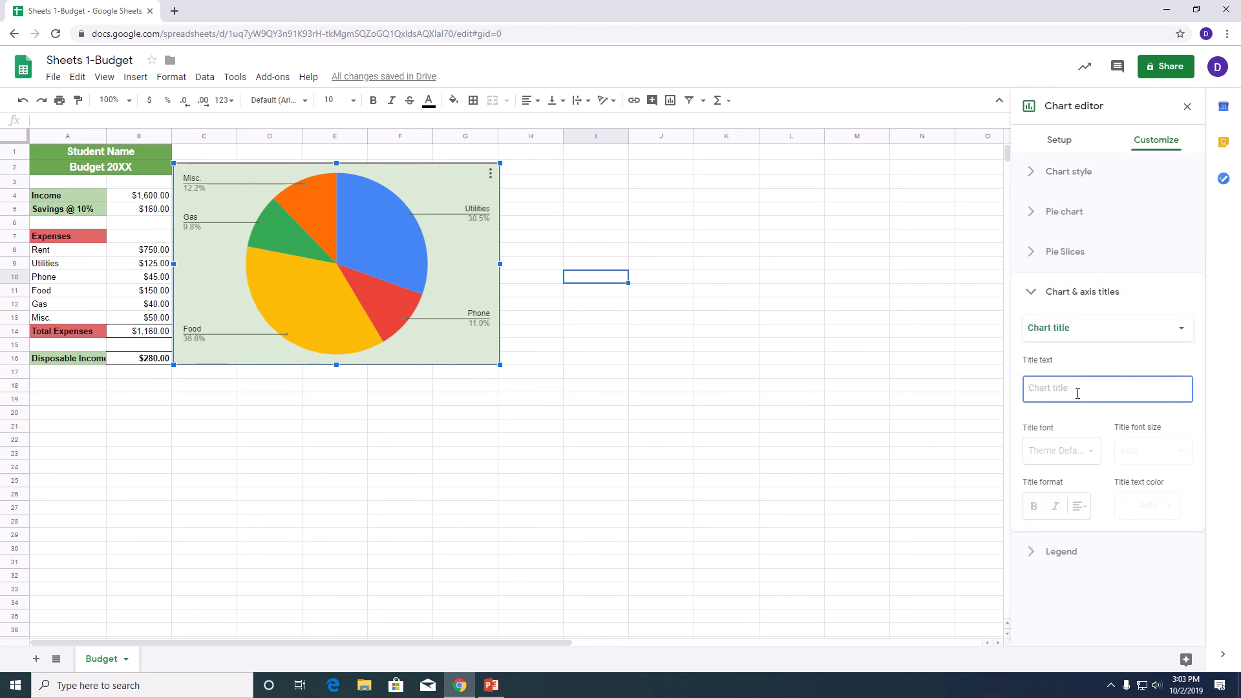
pyautogui.click(535, 29)
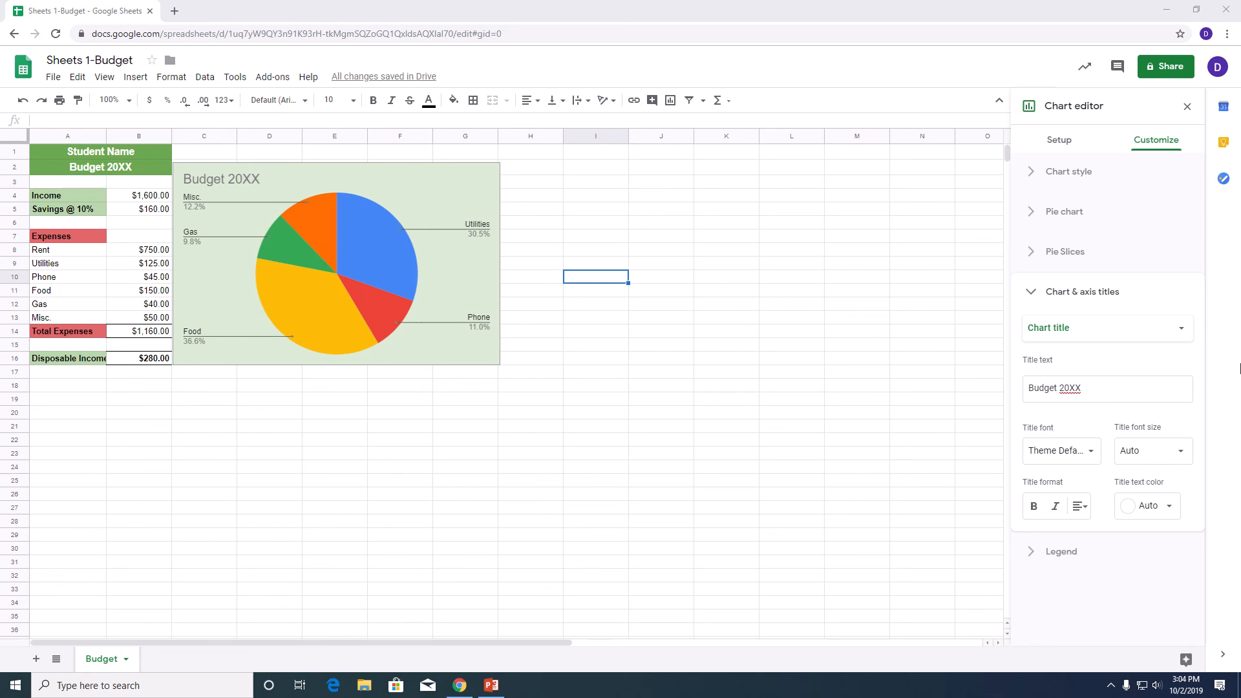
# Insert a picture of a house and percent sign over the cells, placed in the pie chart's upper-right corner.
pyautogui.moveTo(1240, 2)
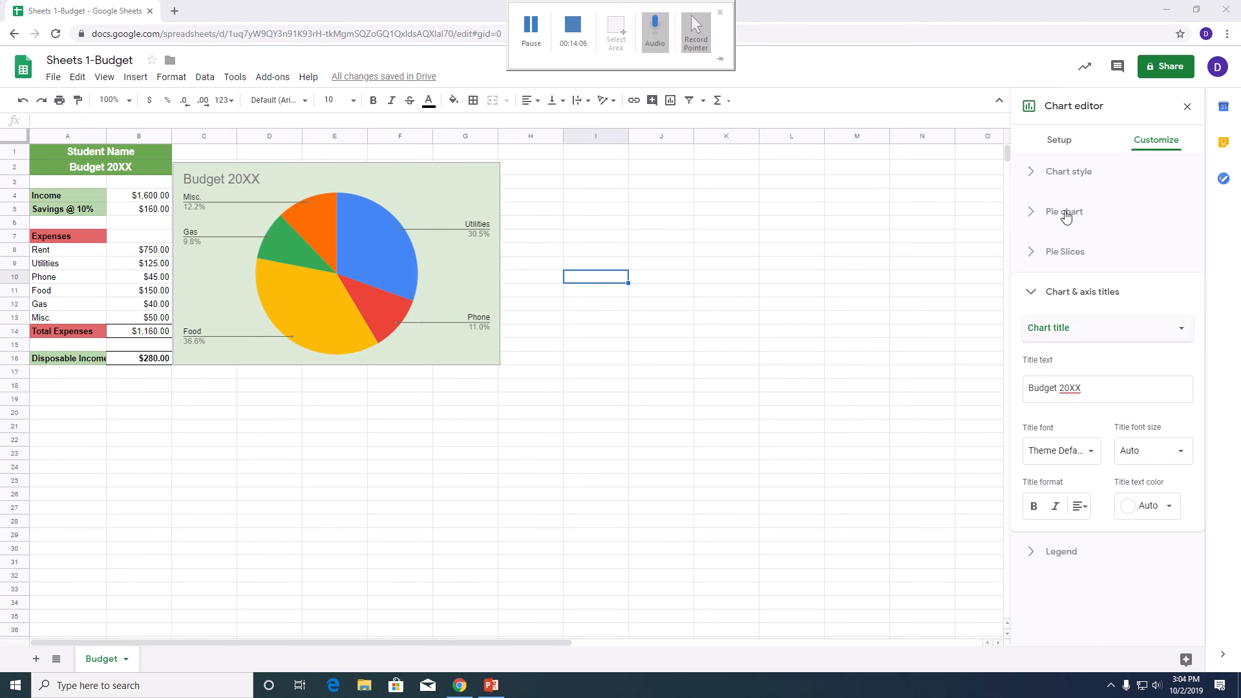
pyautogui.click(135, 79)
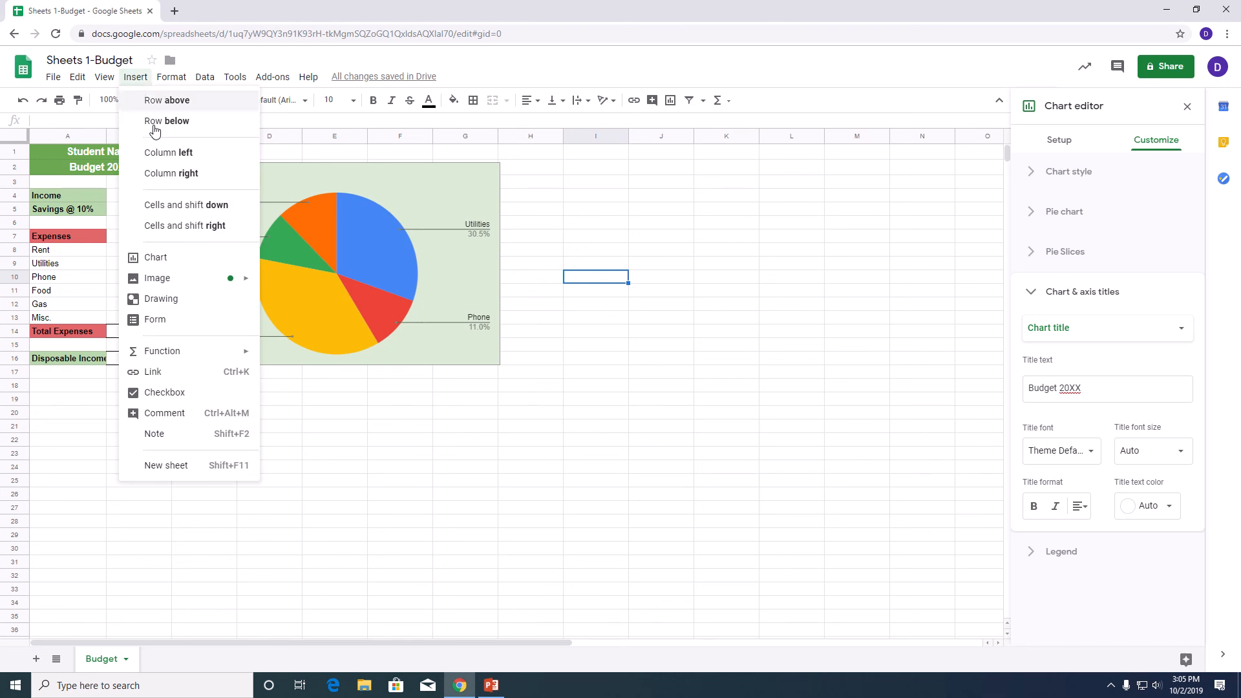
pyautogui.moveTo(163, 279)
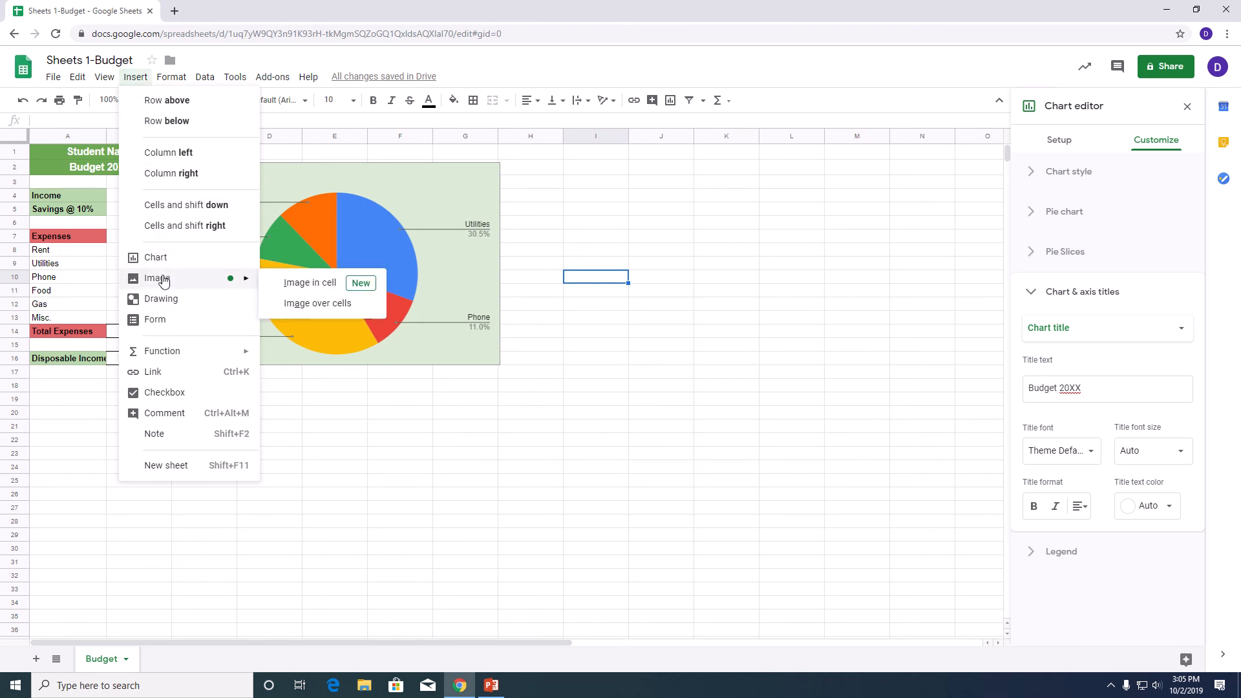
pyautogui.click(332, 303)
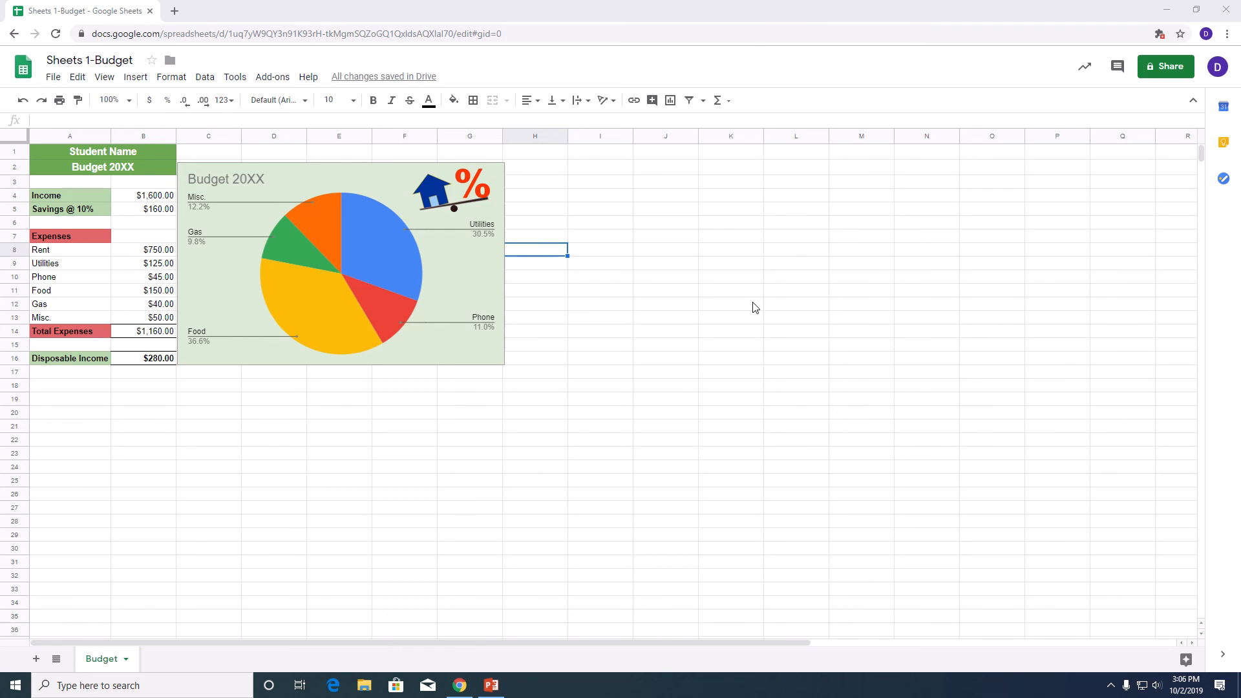
pyautogui.click(437, 194)
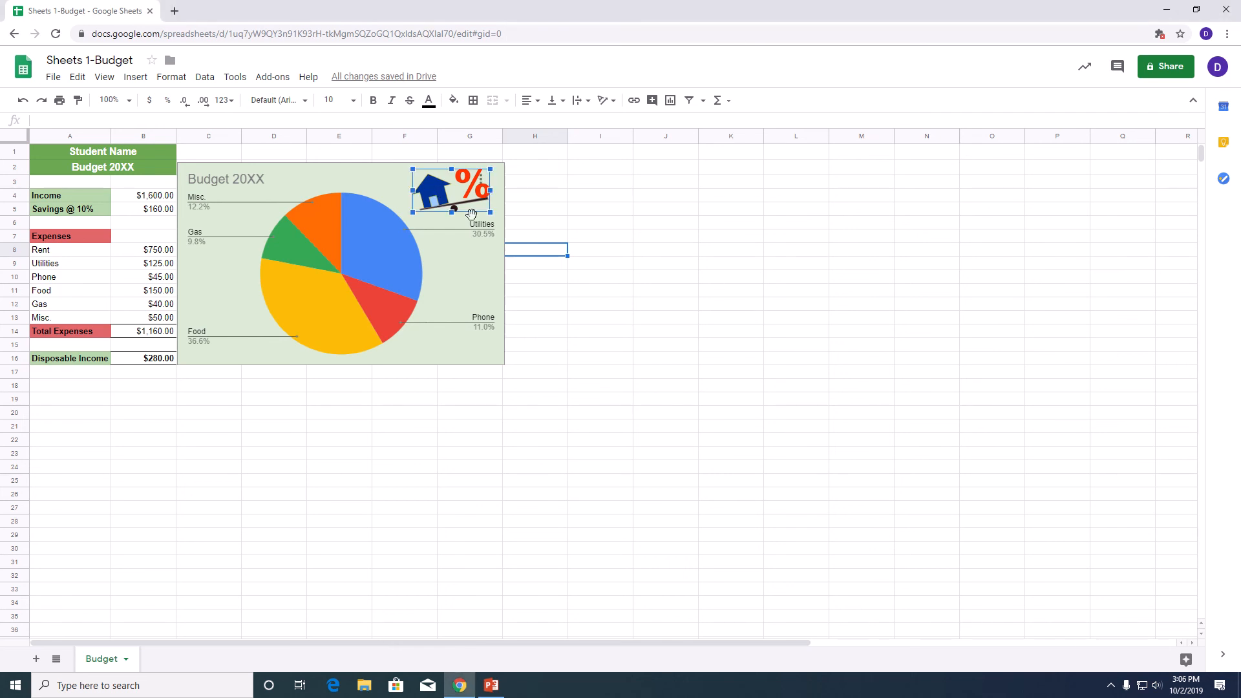
pyautogui.click(697, 318)
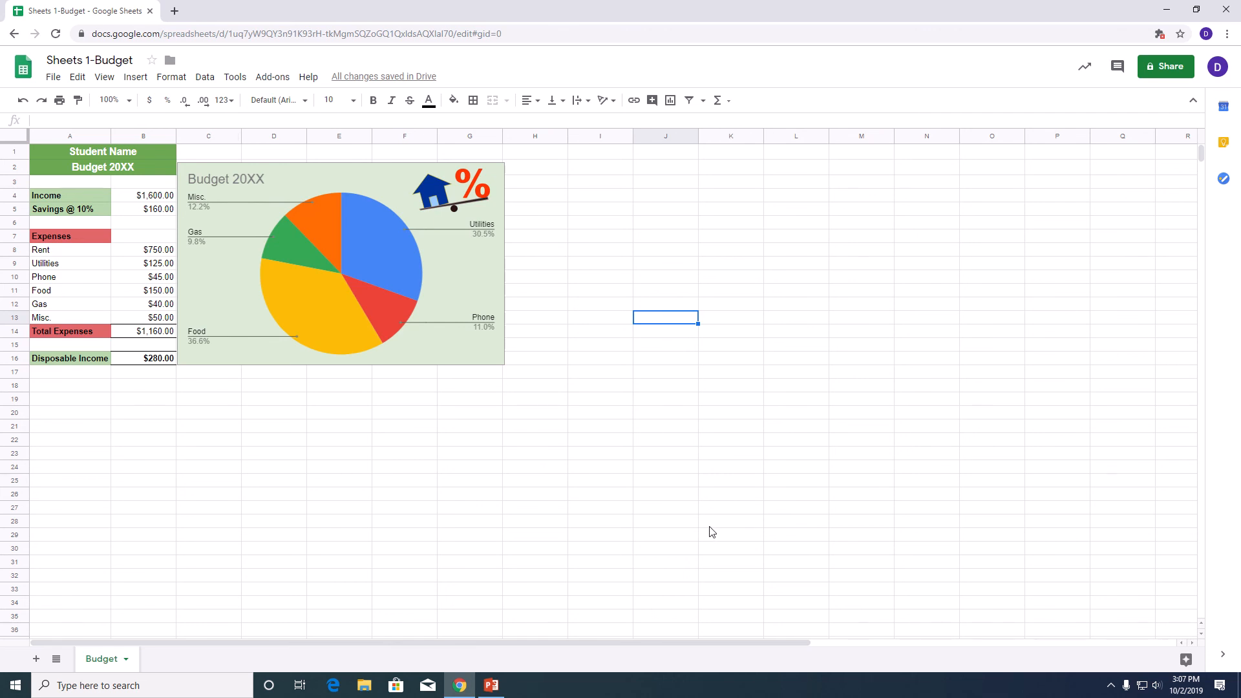
pyautogui.click(53, 78)
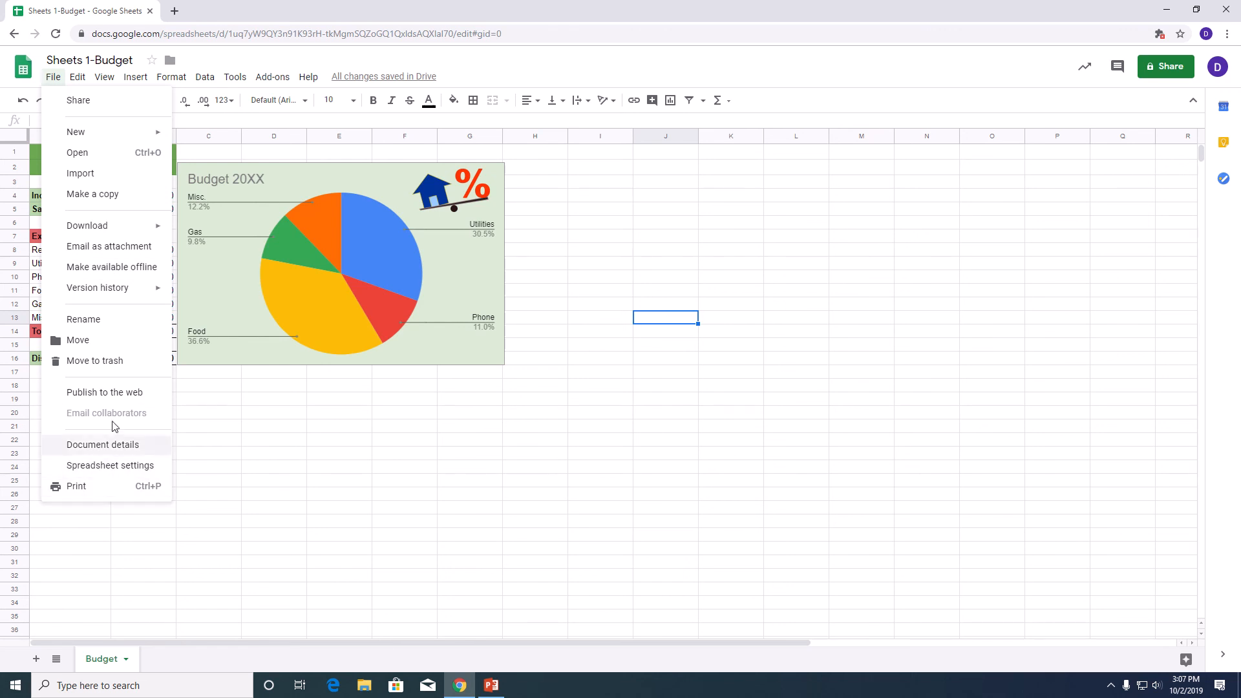
pyautogui.moveTo(111, 134)
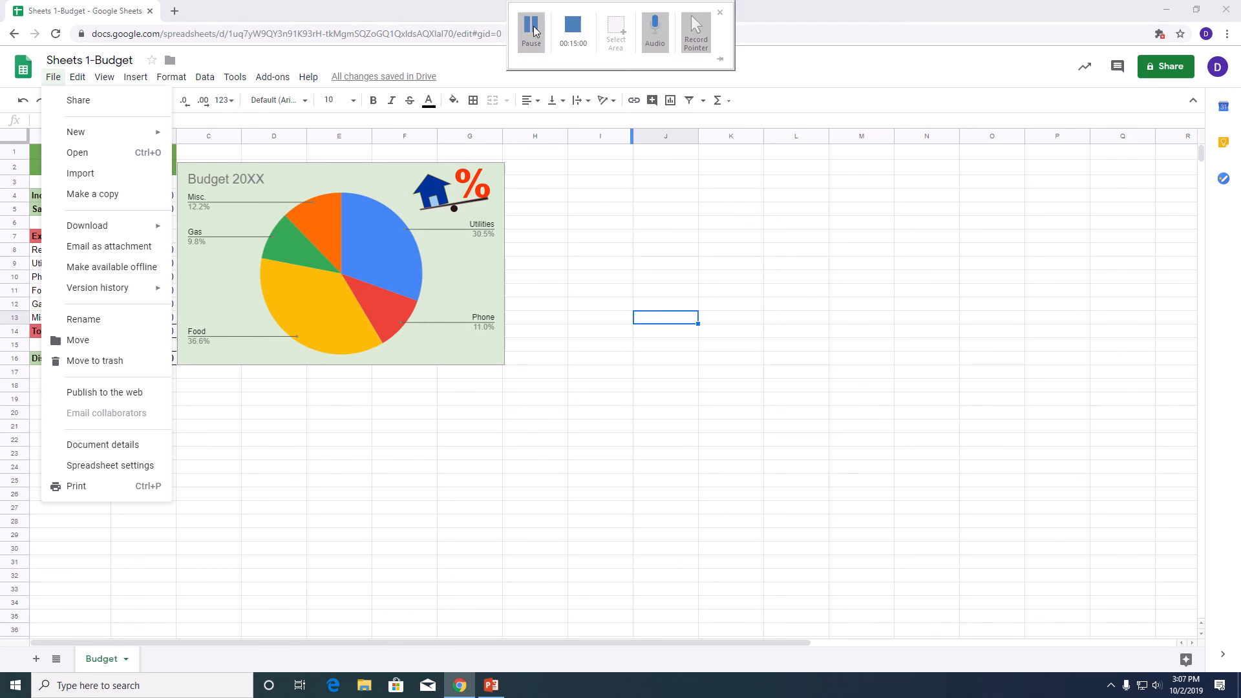
pyautogui.click(533, 31)
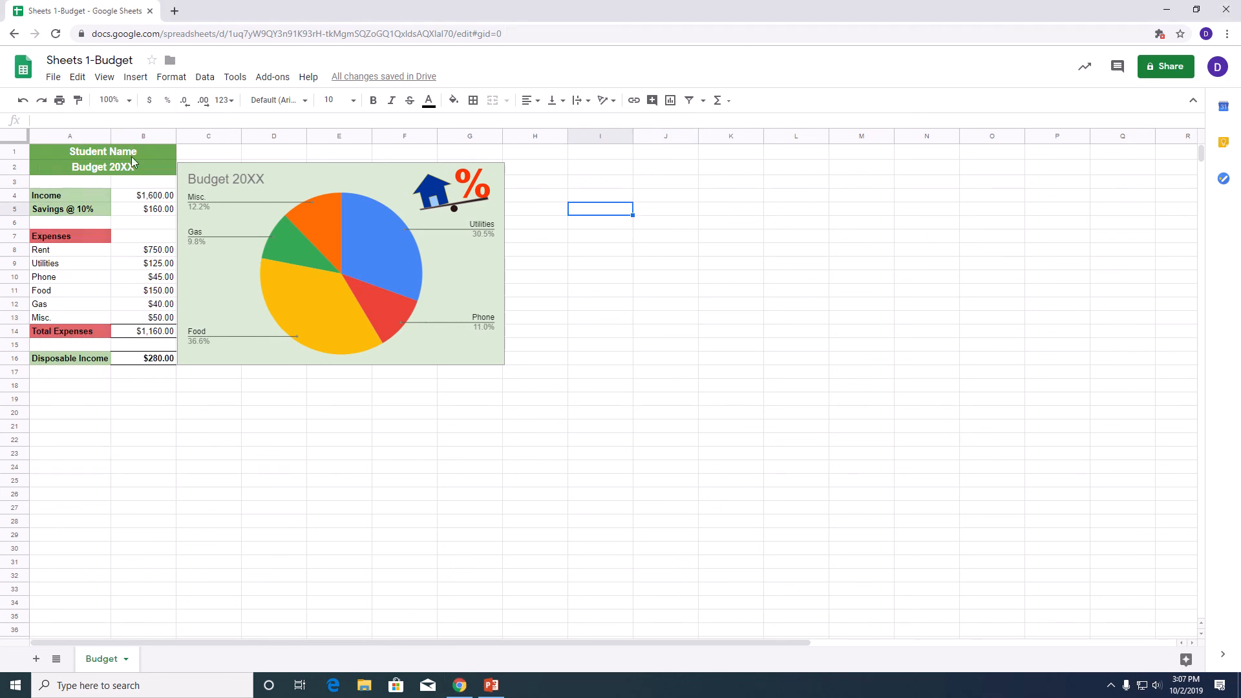
pyautogui.moveTo(131, 155); pyautogui.dragTo(164, 160)
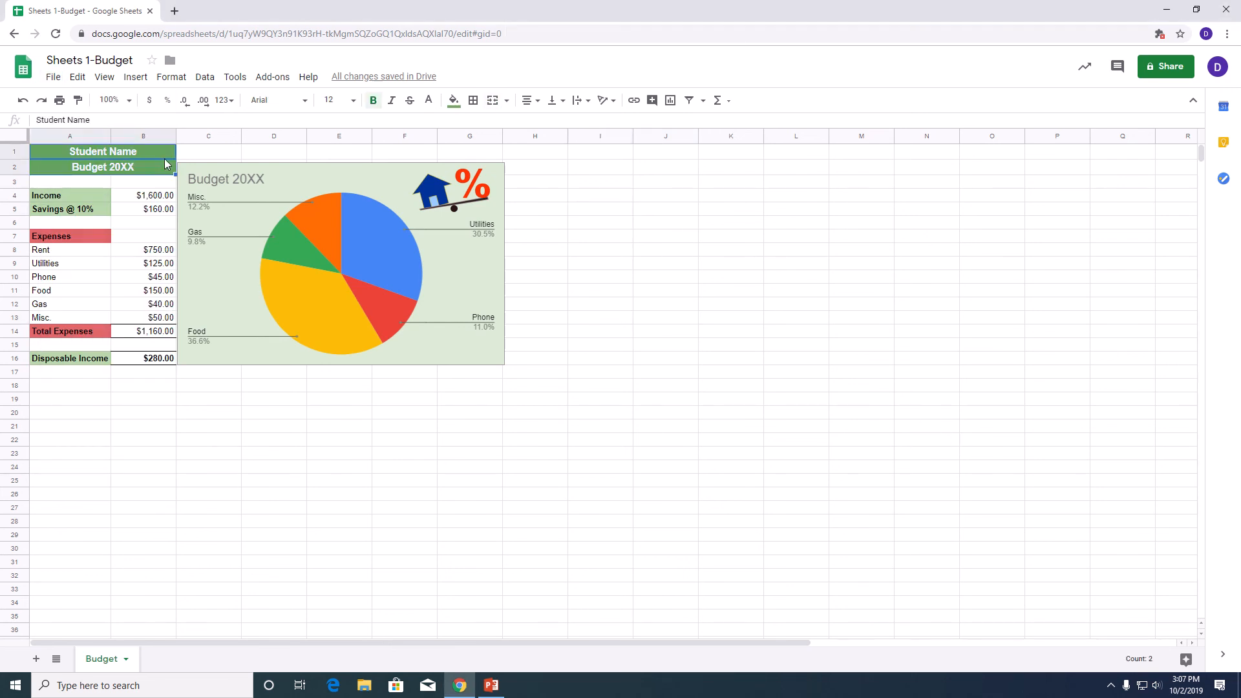
pyautogui.click(700, 345)
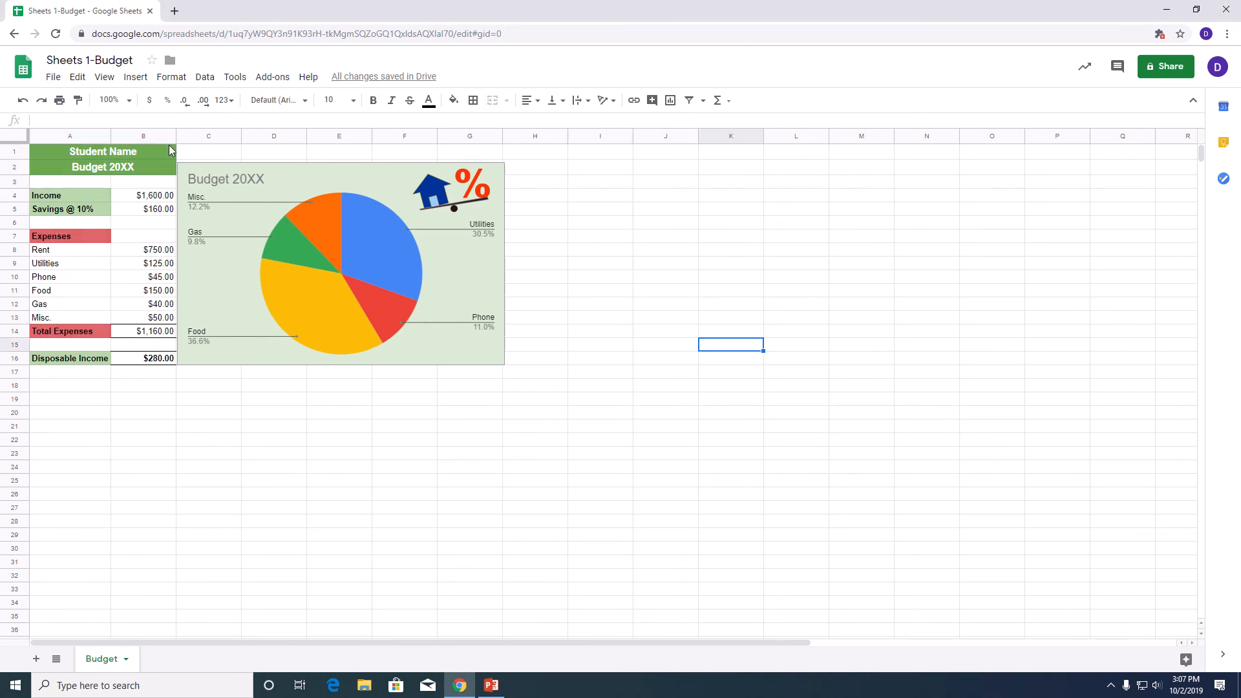
# Start downloading the budget spreadsheet as a PDF document (.pdf).
pyautogui.click(47, 78)
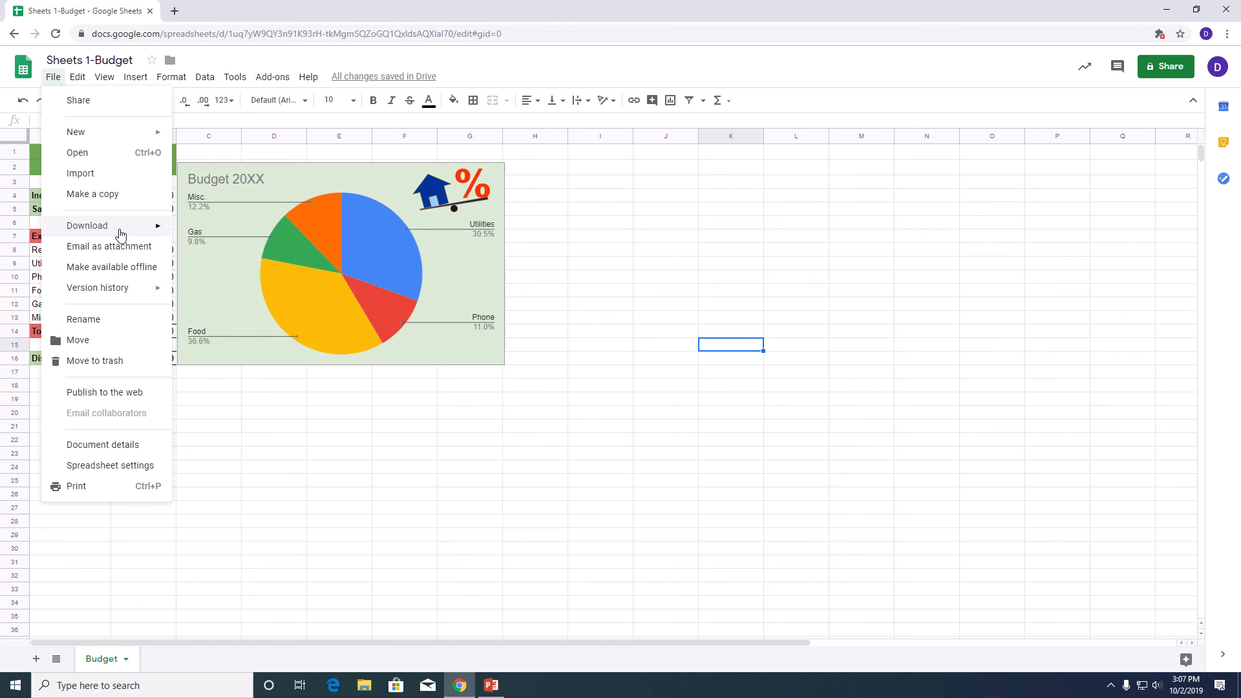
pyautogui.moveTo(121, 234)
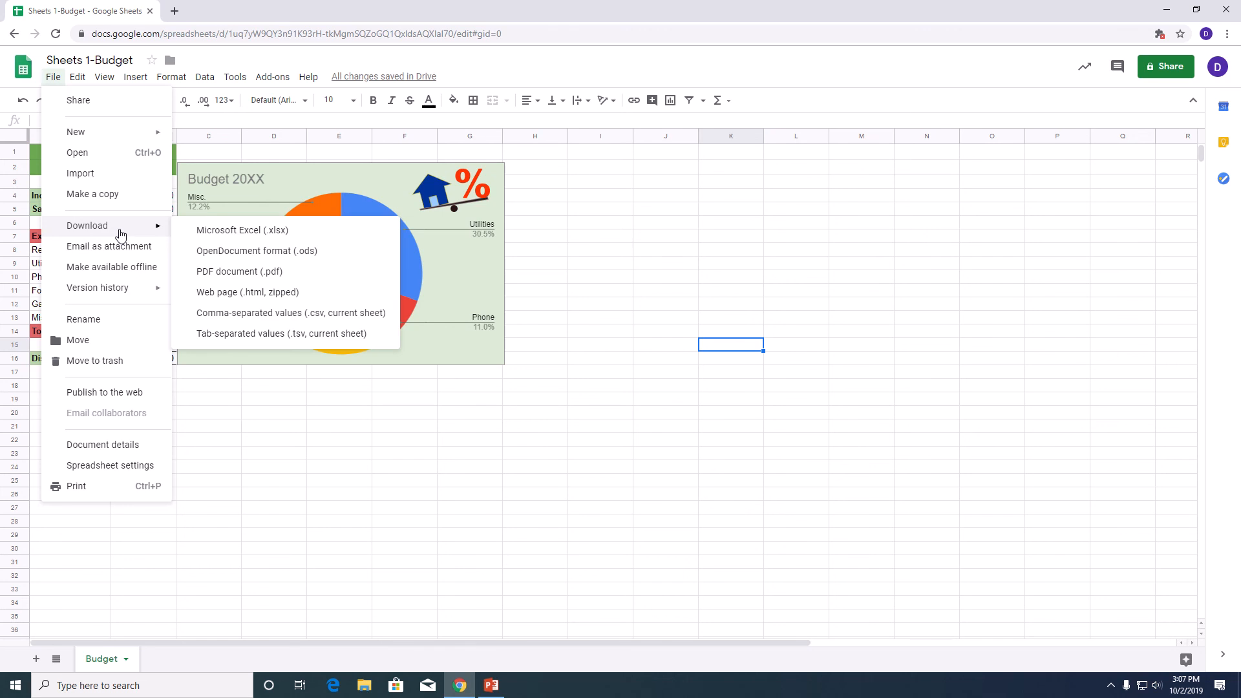
pyautogui.click(265, 272)
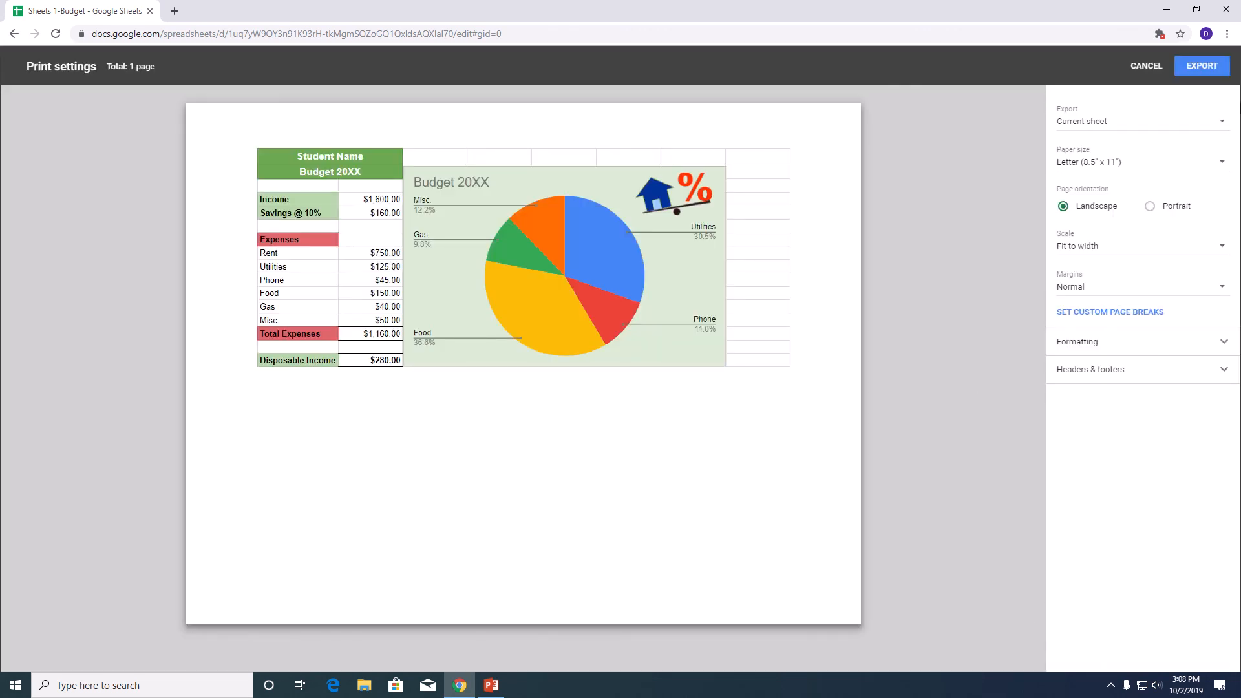